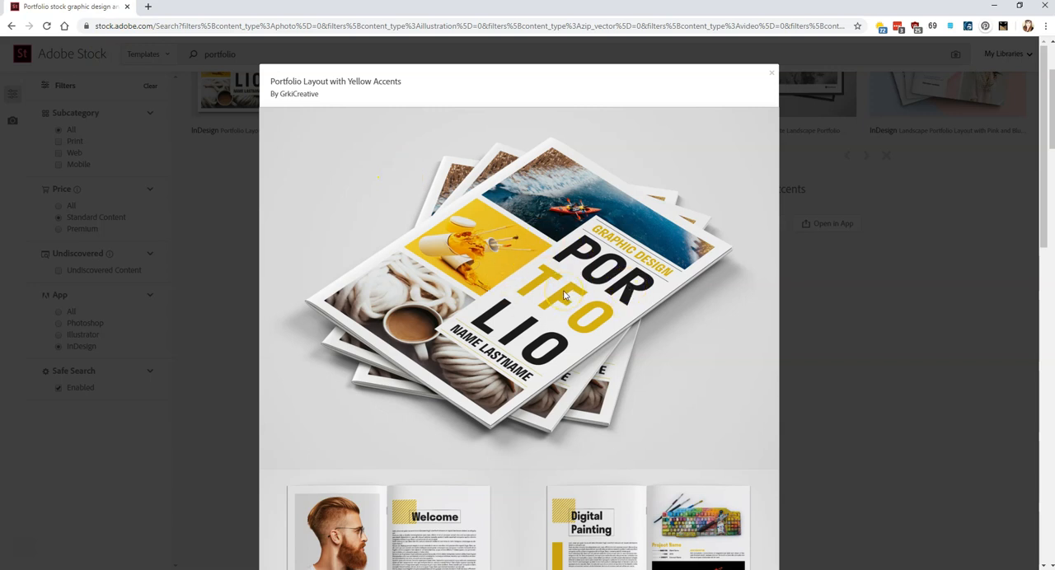
# - Switch to InDesign and paste the yellow-accent portfolio cover image onto the spread's right-hand page as a reference
pyautogui.moveTo(98, 10); pyautogui.dragTo(1054, 32)
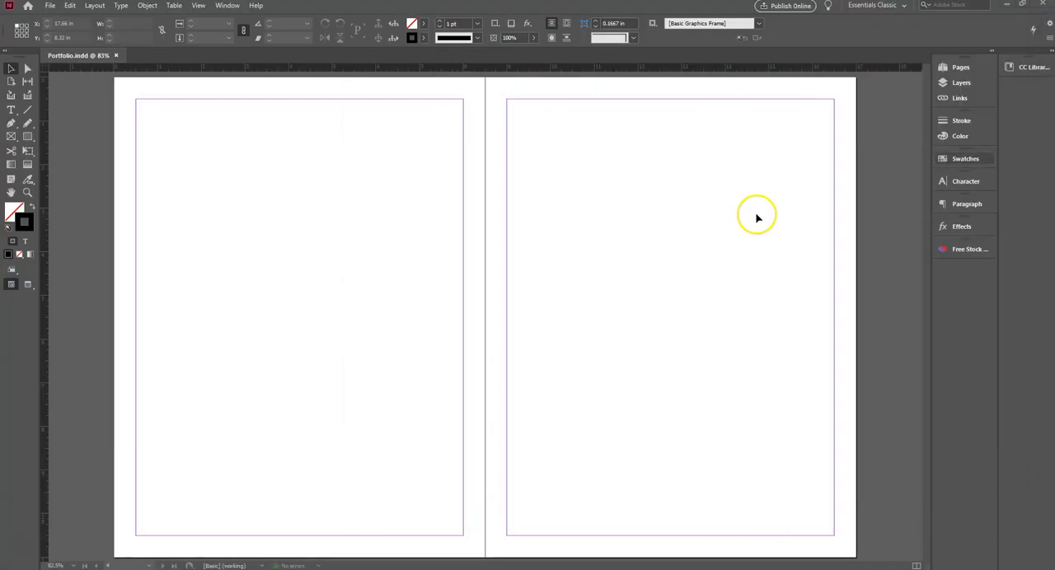
pyautogui.click(645, 210)
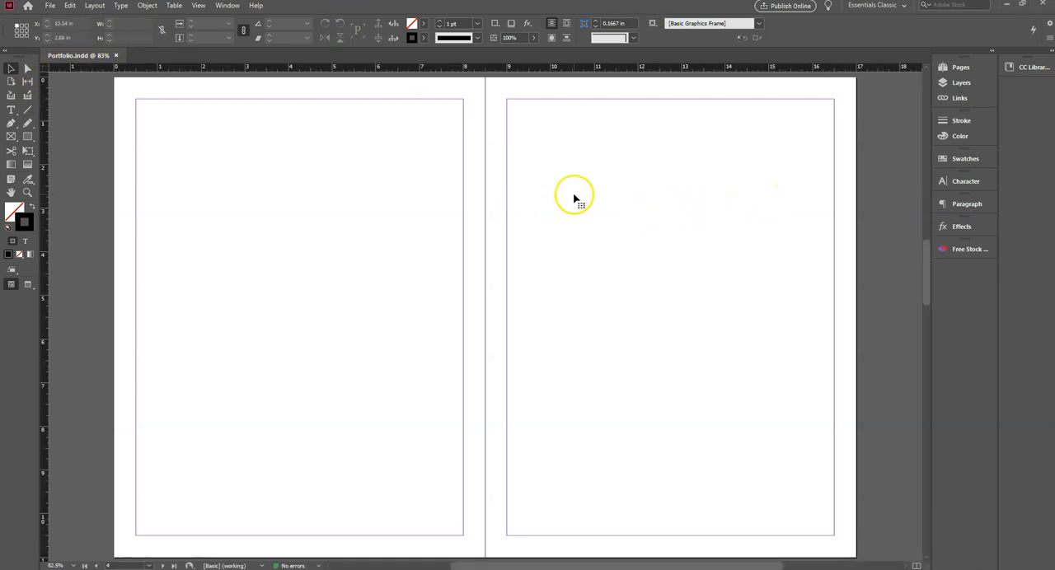
pyautogui.hotkey('ctrl', 'v')
pyautogui.moveTo(539, 256); pyautogui.dragTo(738, 231)
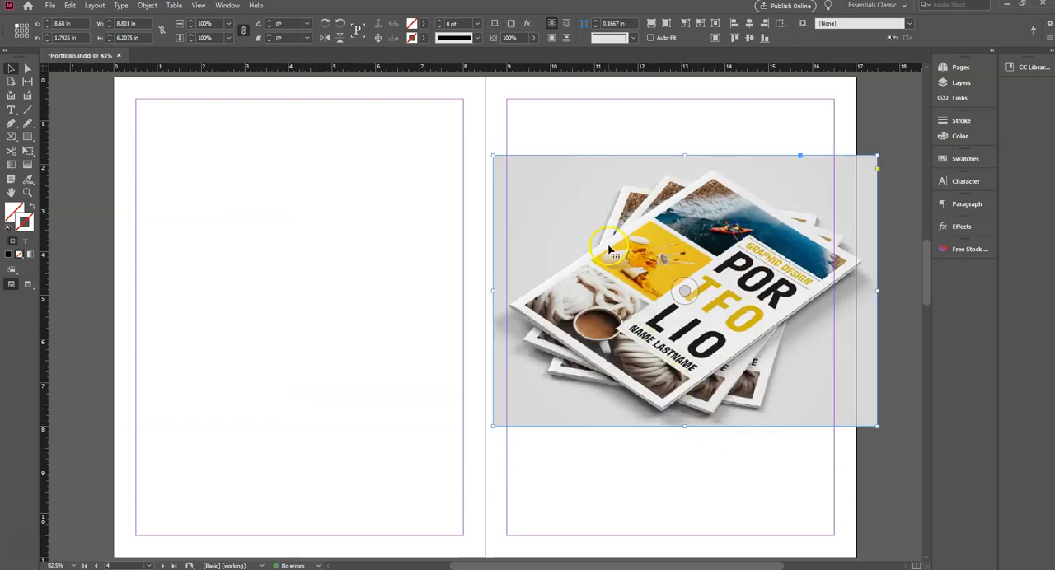
pyautogui.moveTo(574, 196); pyautogui.dragTo(581, 185)
pyautogui.click(626, 471)
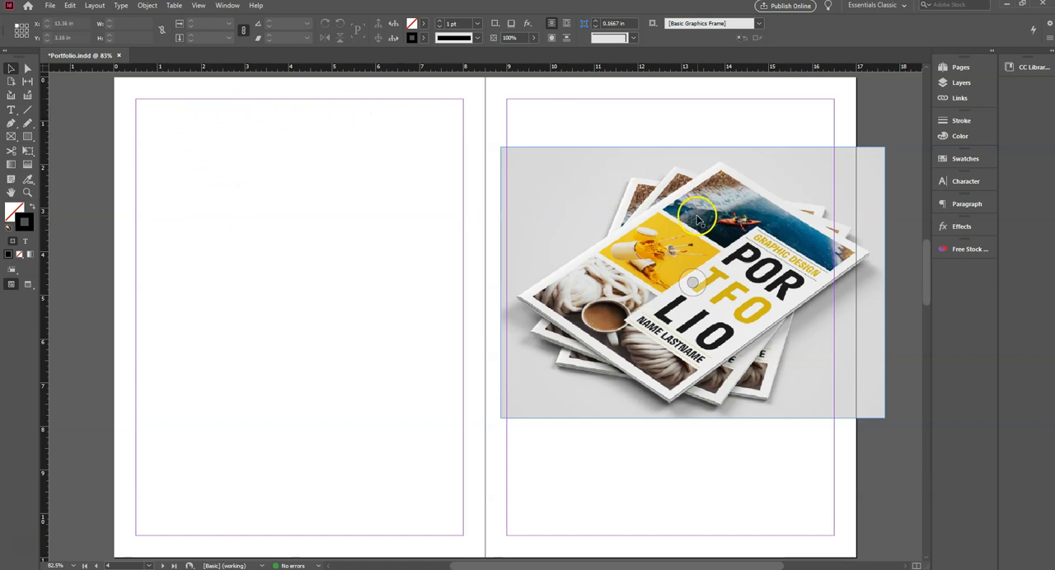
# - Draw a 7.5 by 10 in rectangular frame filling the margins of the left-hand page
pyautogui.click(10, 138)
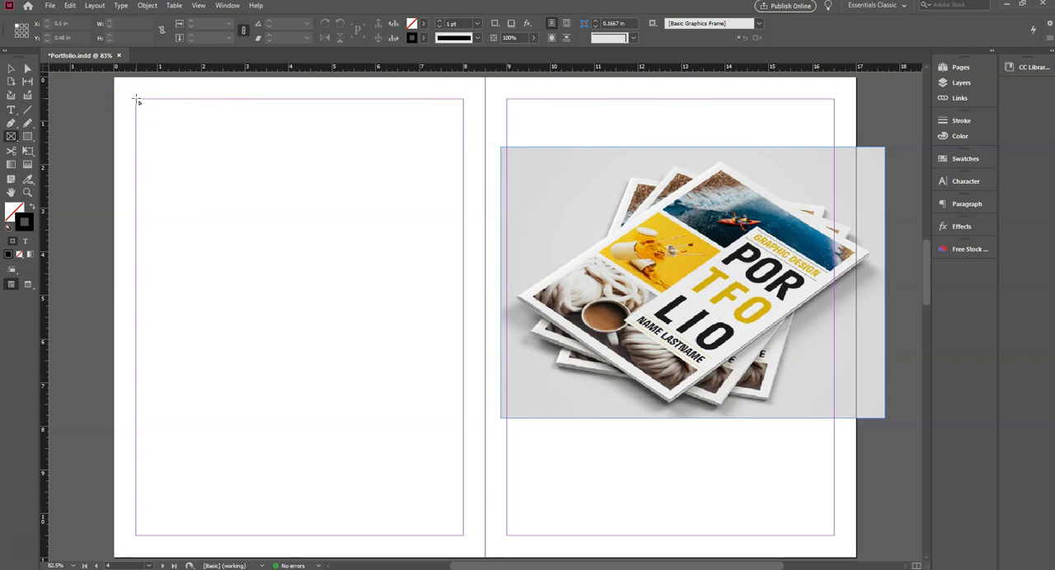
pyautogui.moveTo(136, 99); pyautogui.dragTo(462, 536)
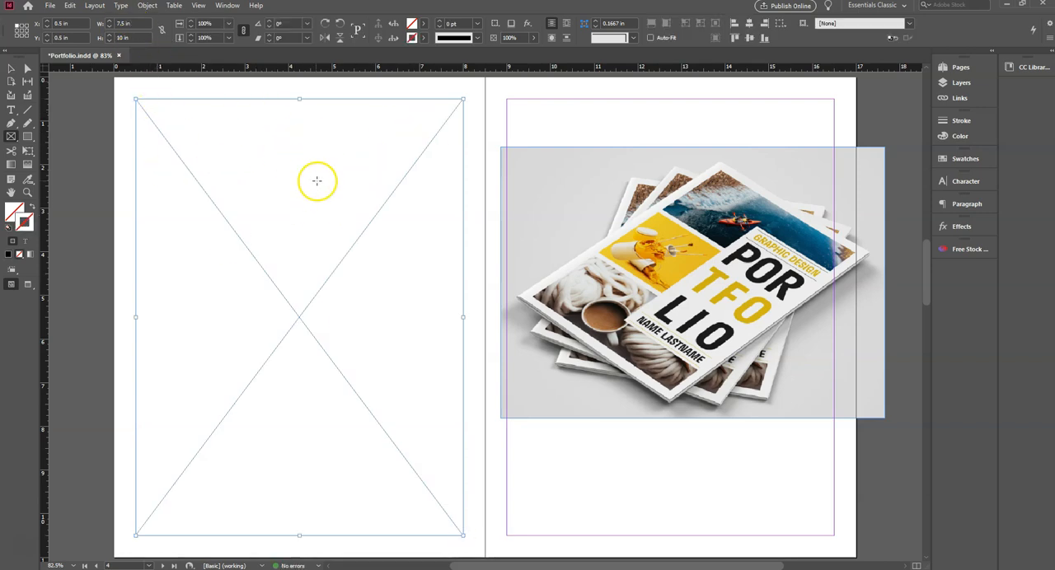
pyautogui.click(11, 68)
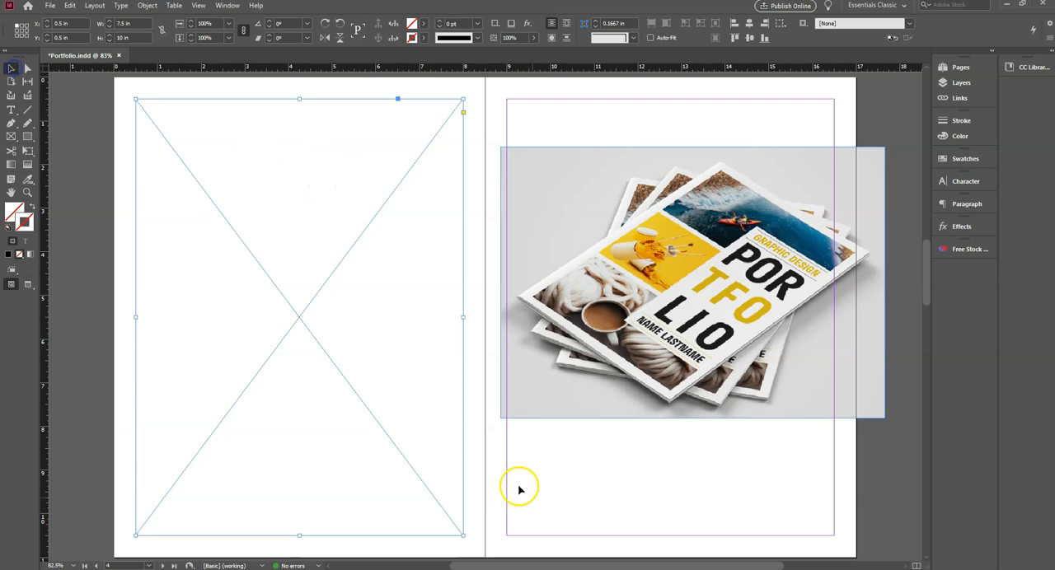
# - Switch to Calculator, divide 10 by 3 to work out the height of three stacked frames, and close it
pyautogui.click(606, 569)
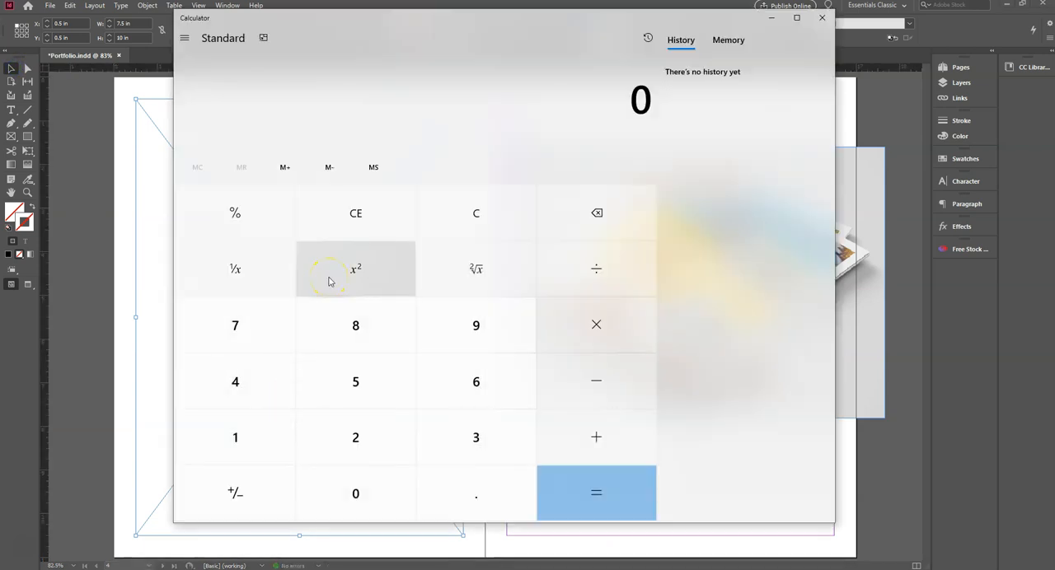
pyautogui.press('/')
pyautogui.press('3')
pyautogui.press('Return')
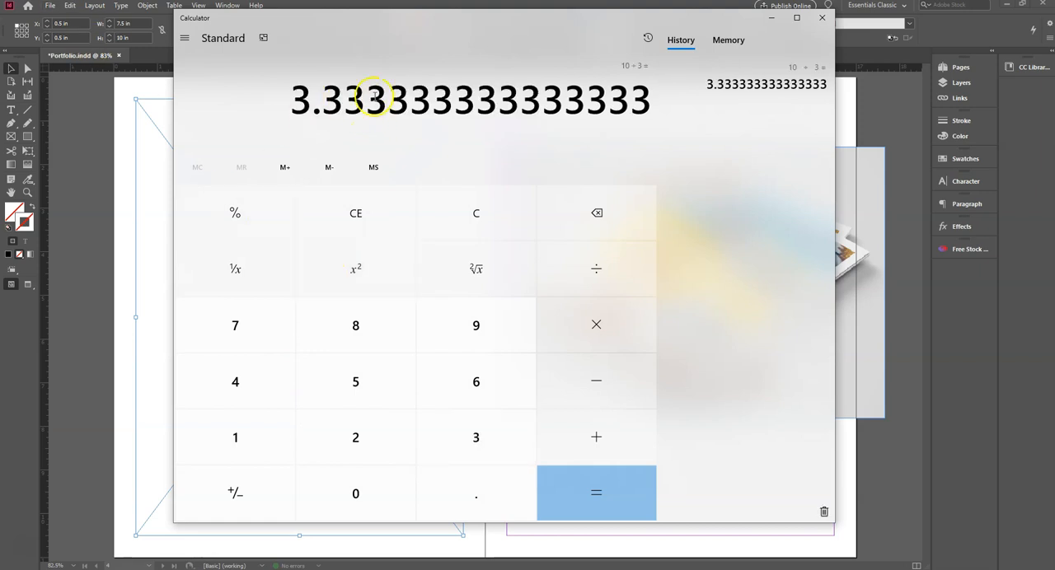
pyautogui.click(824, 20)
# - Set the height of the left-hand page's frame to 3.25 in
pyautogui.click(313, 139)
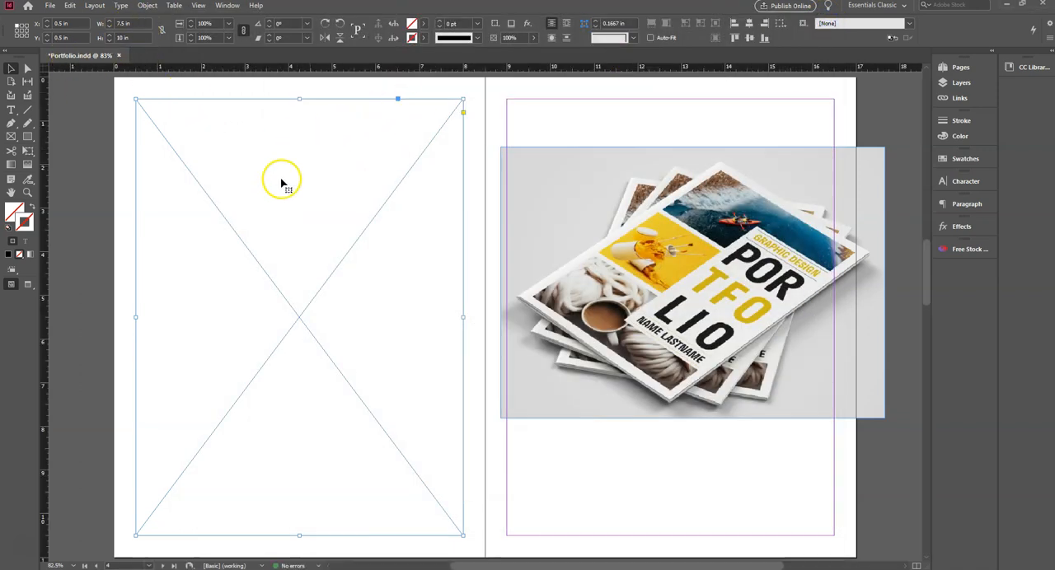
pyautogui.click(143, 38)
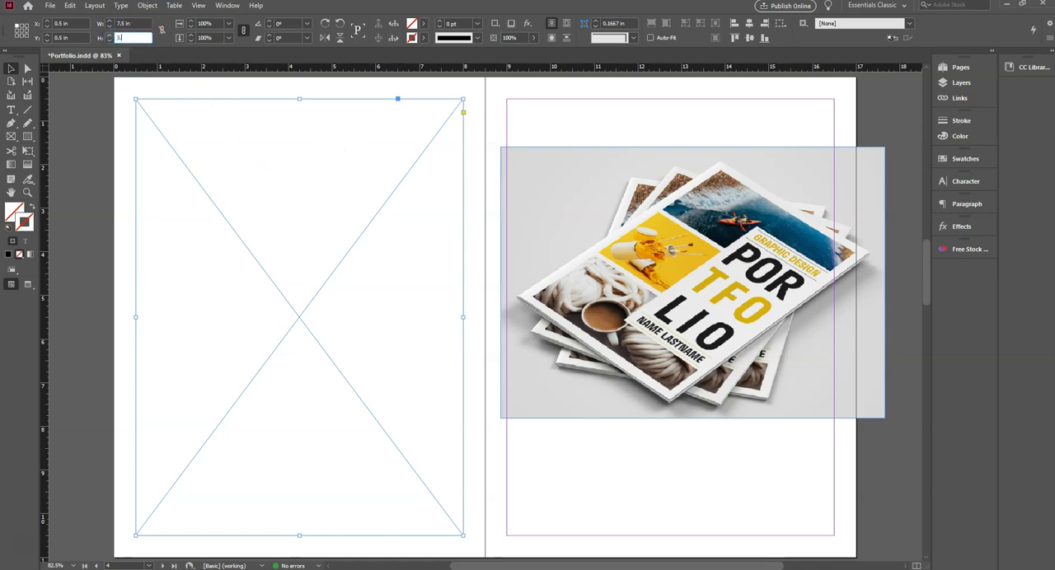
pyautogui.write('3.25')
pyautogui.press('Return')
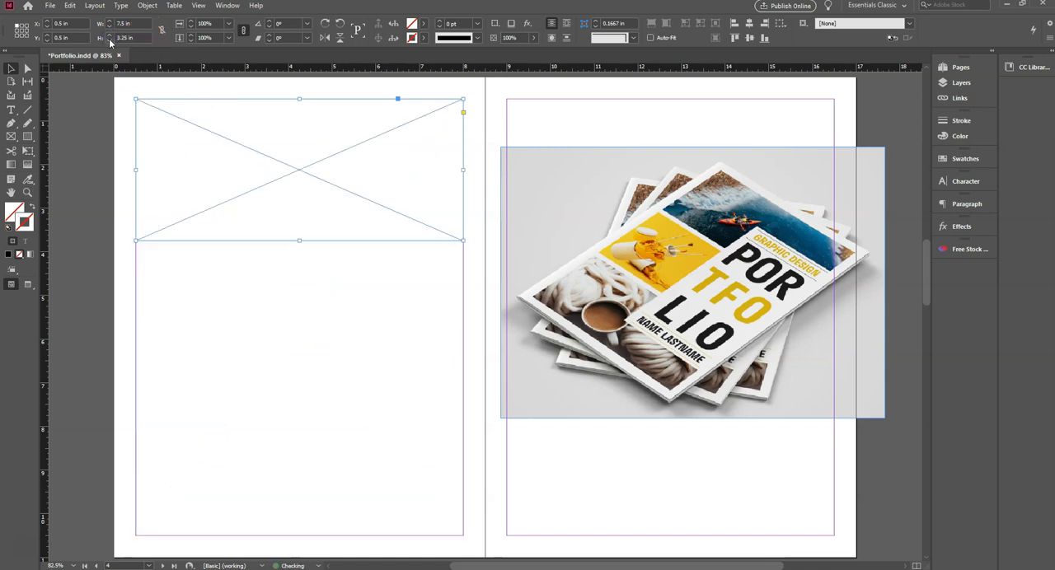
pyautogui.click(219, 262)
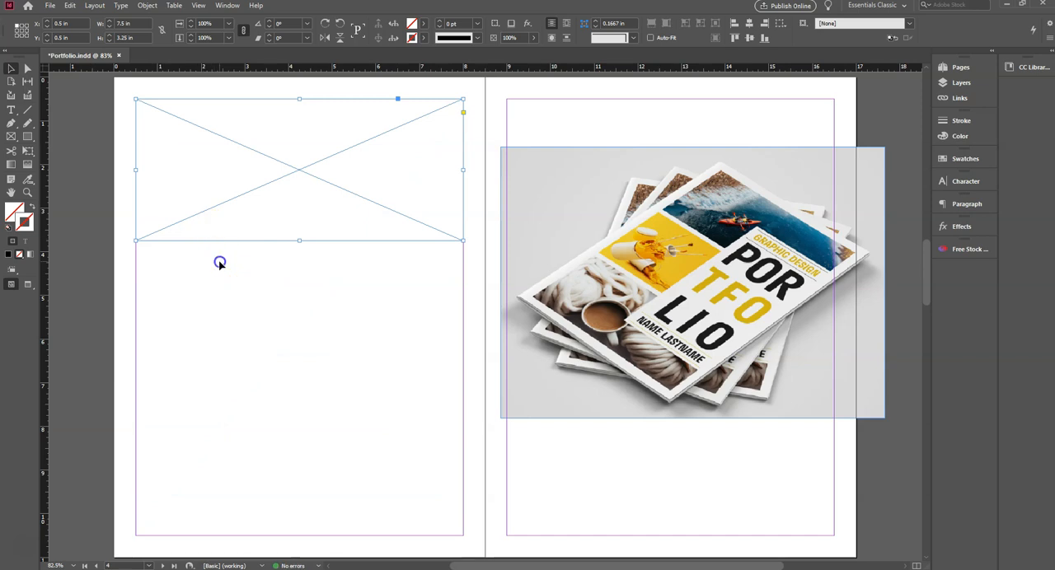
# - Duplicate the frame straight down to the vertical middle of the page, at Y 3.875 in
pyautogui.click(249, 194)
pyautogui.click(258, 172)
pyautogui.moveTo(285, 171); pyautogui.dragTo(286, 316)
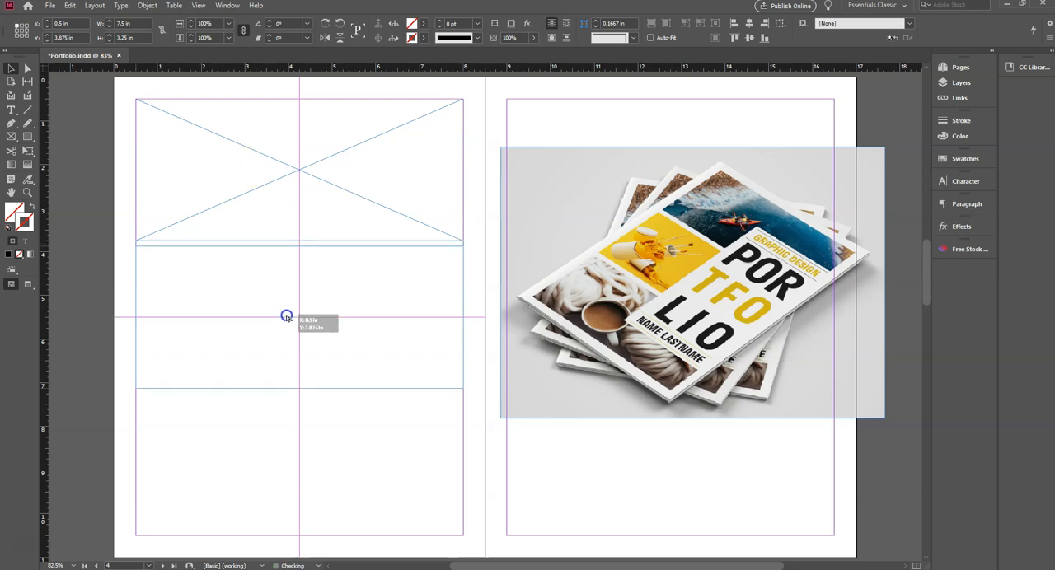
pyautogui.moveTo(286, 317); pyautogui.dragTo(287, 318)
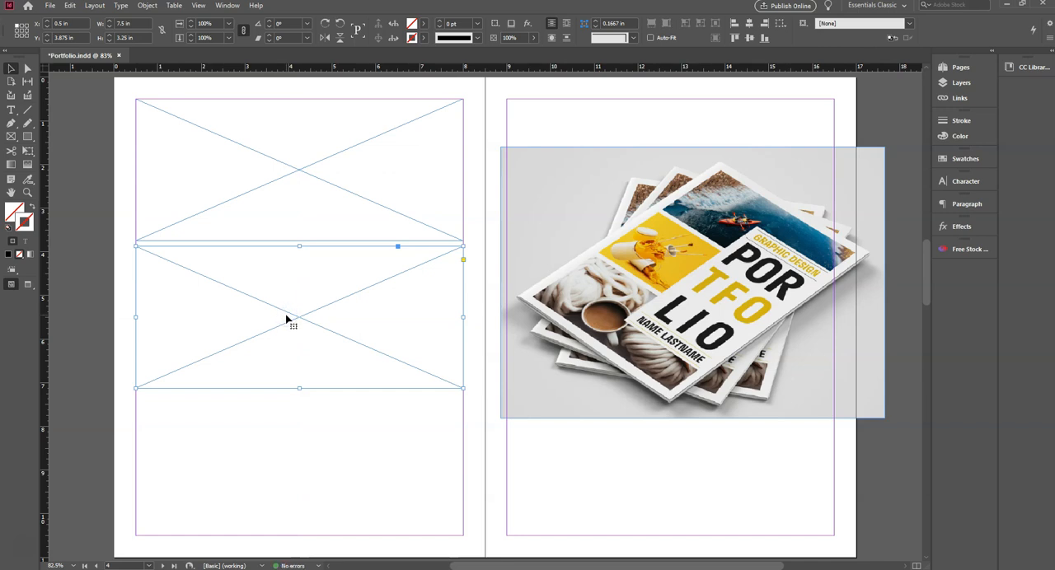
# - Duplicate the middle frame straight down so the third frame ends at the page's bottom margin with an equal gap
pyautogui.click(311, 416)
pyautogui.click(298, 308)
pyautogui.click(288, 307)
pyautogui.moveTo(291, 303); pyautogui.dragTo(291, 449)
pyautogui.click(134, 388)
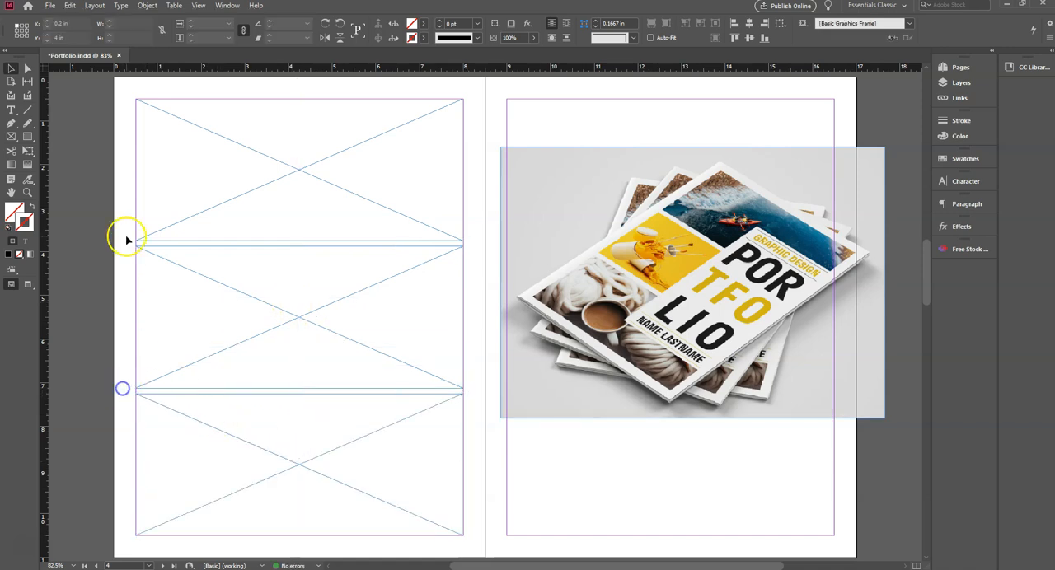
pyautogui.click(209, 183)
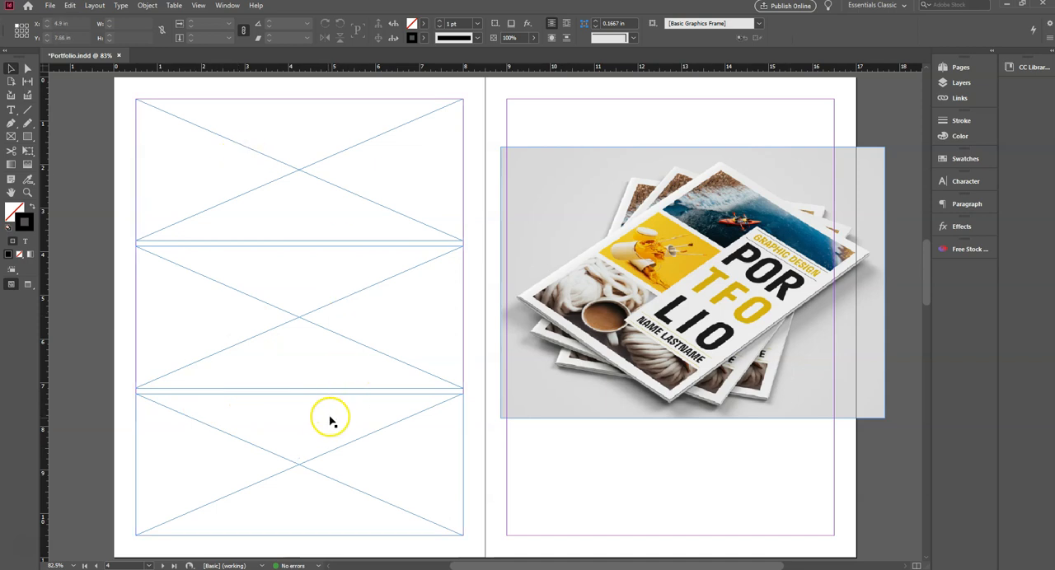
# - Draw a 3.75 by 6.75 in rectangle from the top frame's centre to the right margin at the bottom frame's mid-height
pyautogui.click(27, 138)
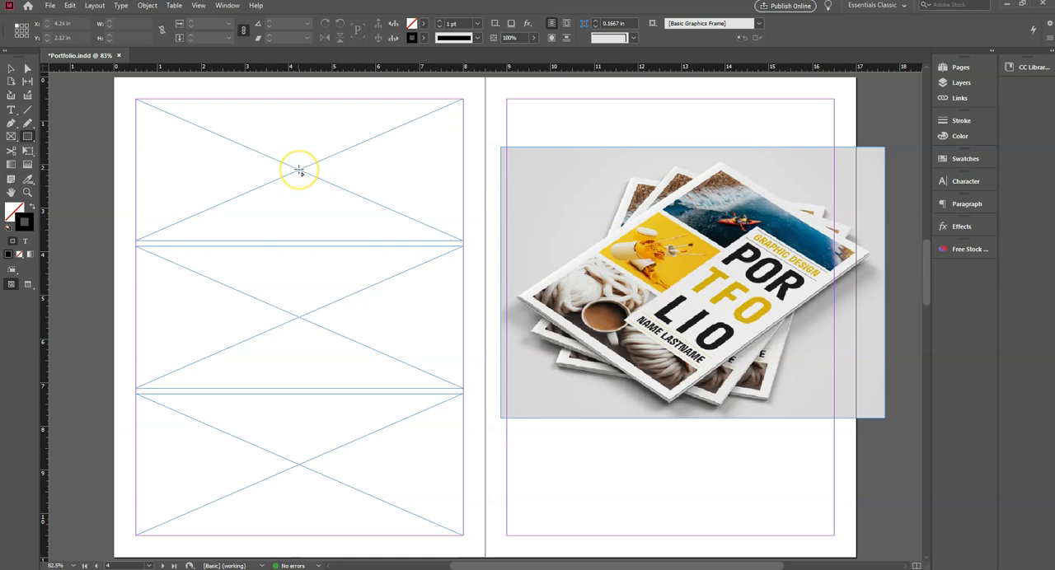
pyautogui.moveTo(299, 170); pyautogui.dragTo(463, 466)
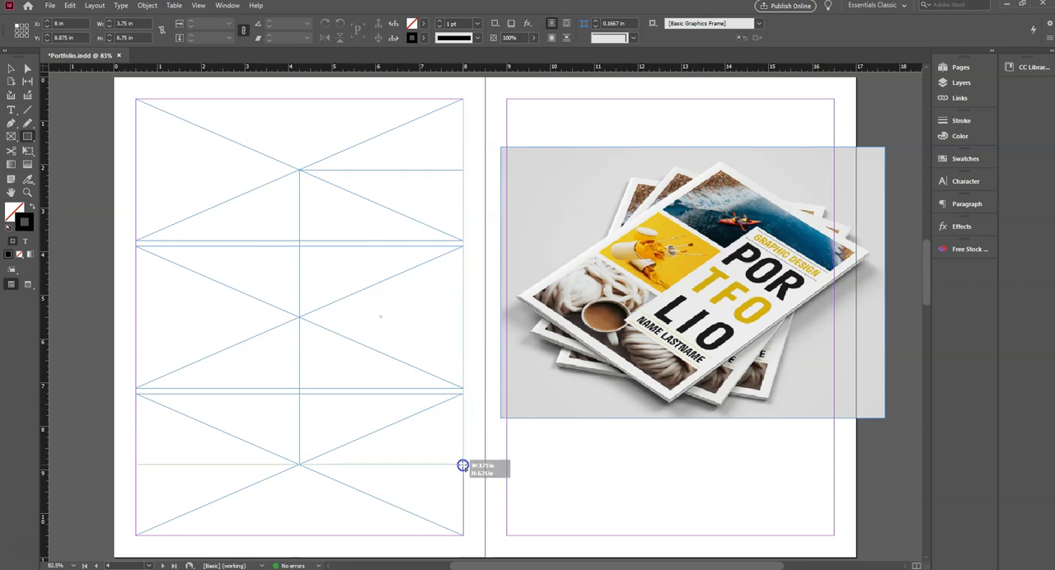
pyautogui.moveTo(463, 465); pyautogui.dragTo(462, 465)
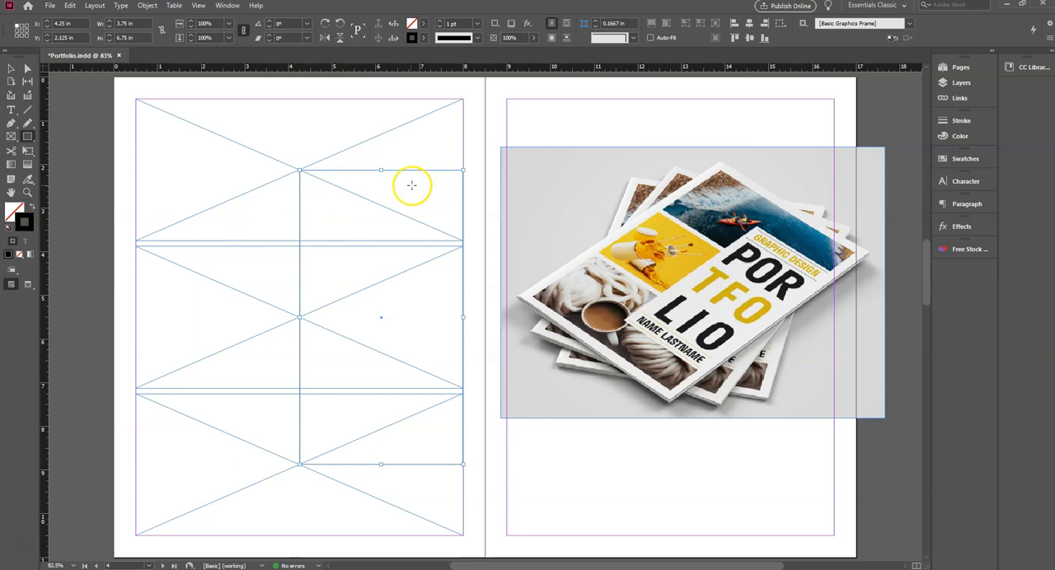
# - Fill the new rectangle with the [Paper] swatch
pyautogui.click(17, 214)
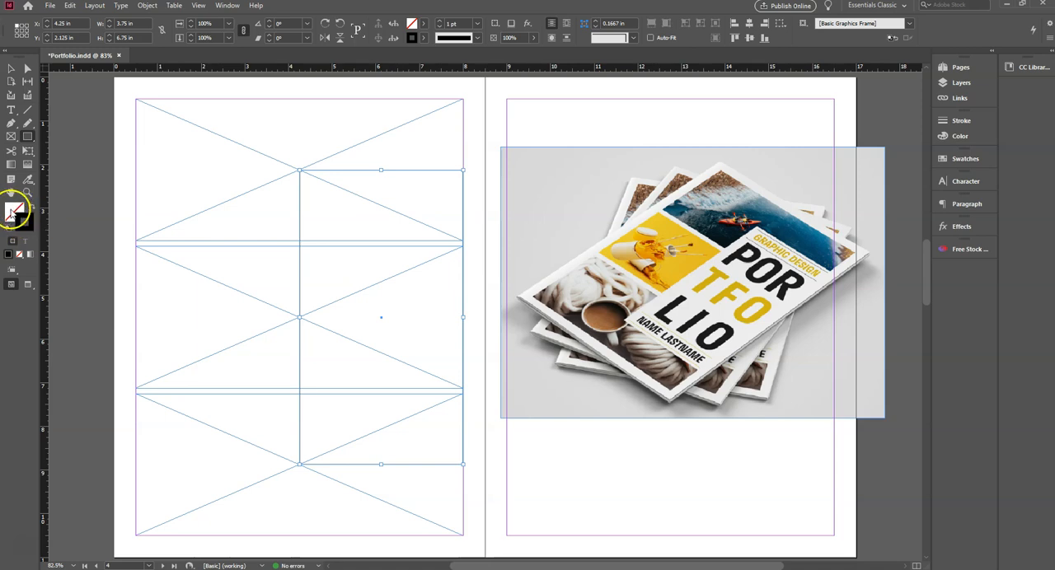
pyautogui.click(17, 217)
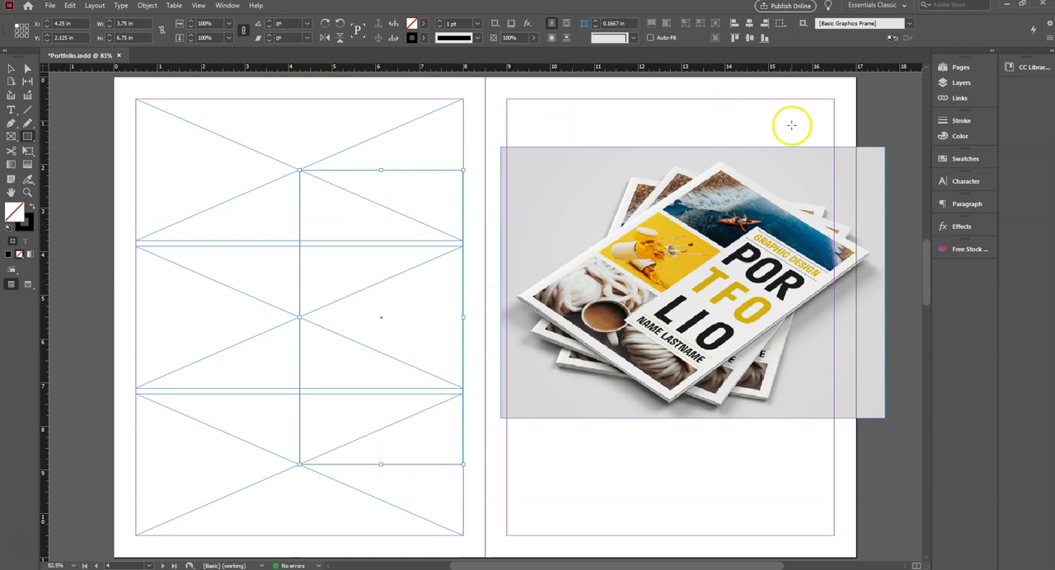
pyautogui.click(956, 159)
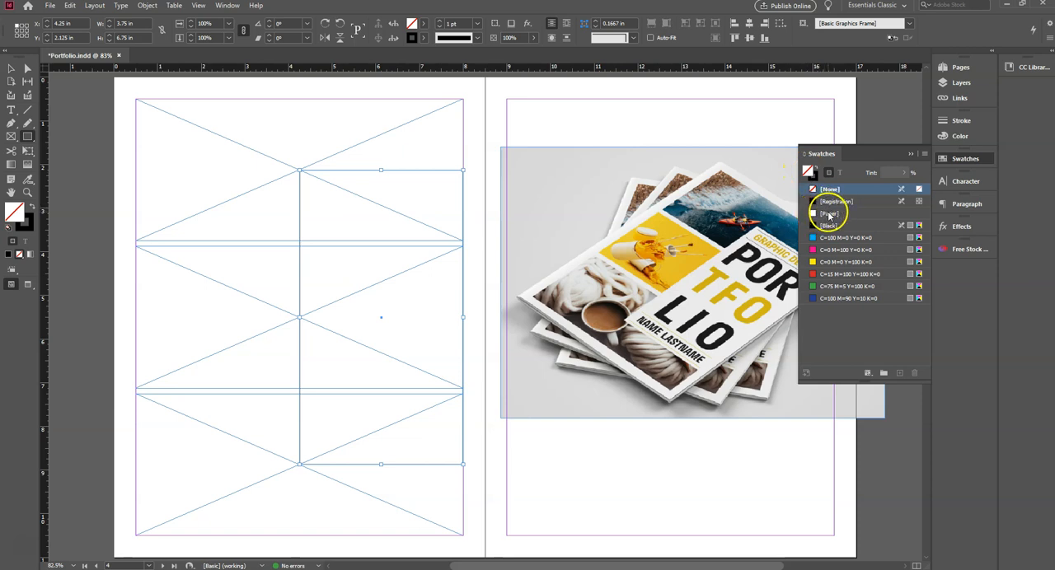
pyautogui.click(821, 214)
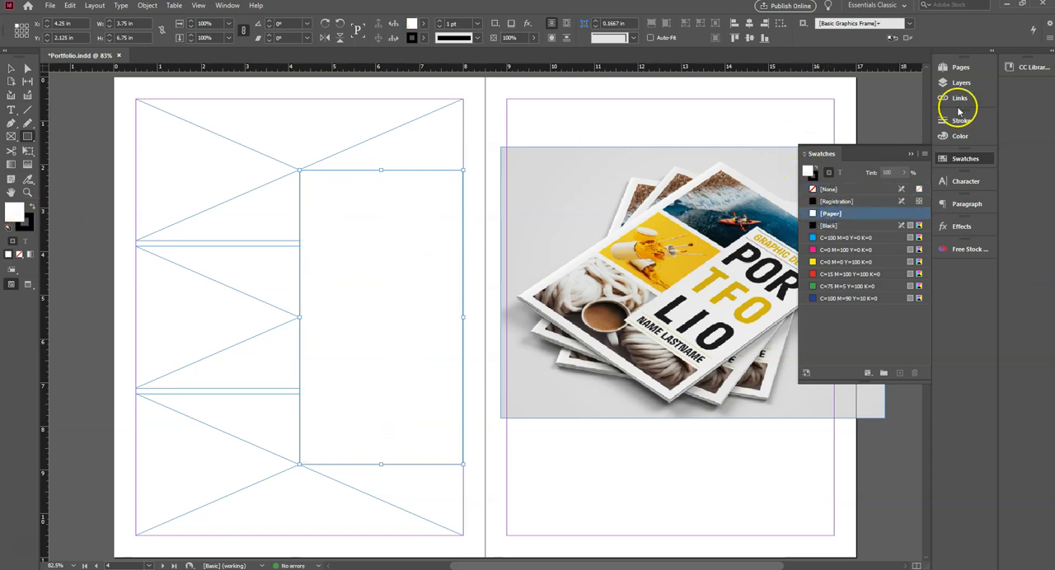
pyautogui.click(964, 158)
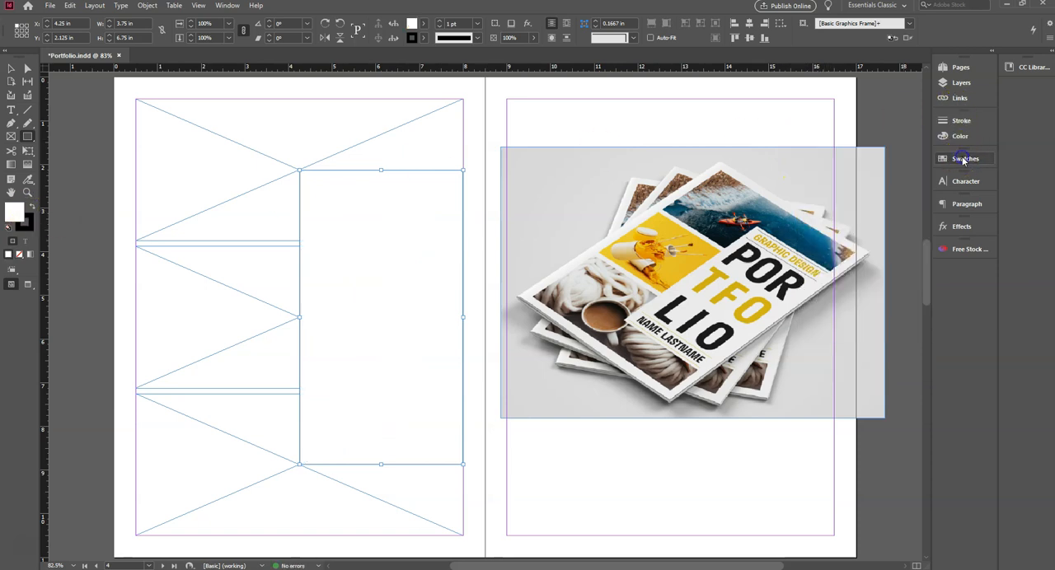
# - Try a 9 pt stroke weight on the white rectangle and return it to 1 pt
pyautogui.click(25, 224)
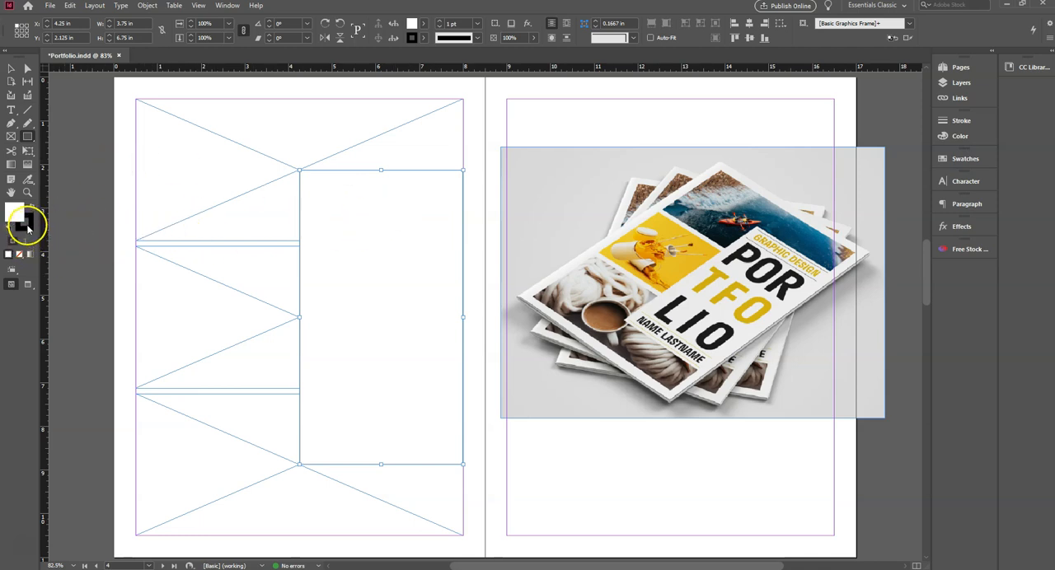
pyautogui.click(15, 74)
pyautogui.click(959, 119)
pyautogui.click(844, 130)
pyautogui.click(845, 130)
pyautogui.click(844, 129)
pyautogui.click(845, 129)
pyautogui.click(845, 129)
pyautogui.click(844, 130)
pyautogui.click(845, 129)
pyautogui.click(845, 130)
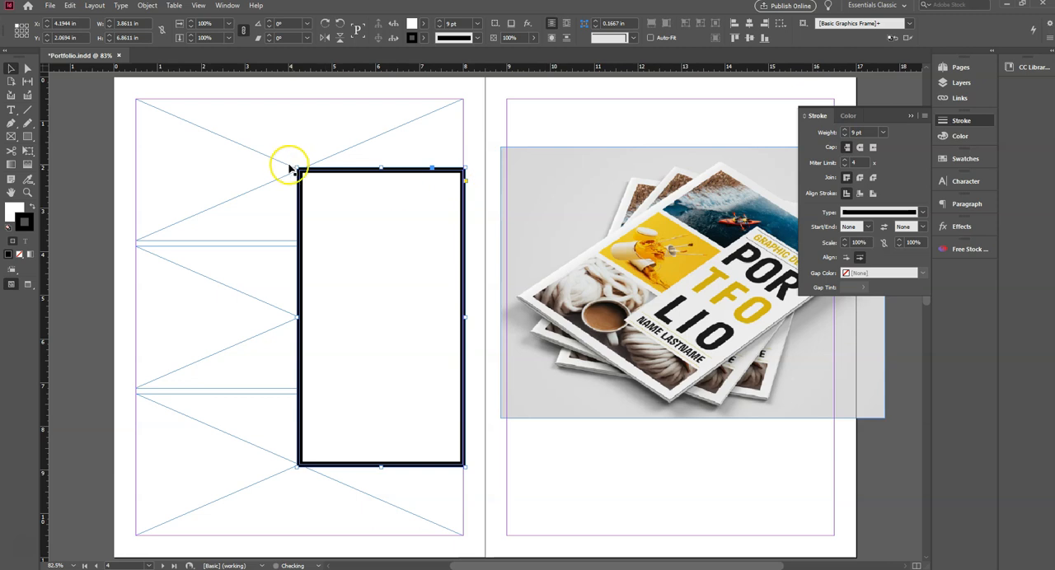
pyautogui.click(844, 135)
pyautogui.click(844, 136)
pyautogui.click(845, 136)
pyautogui.click(845, 135)
pyautogui.click(844, 135)
pyautogui.click(845, 136)
pyautogui.click(845, 135)
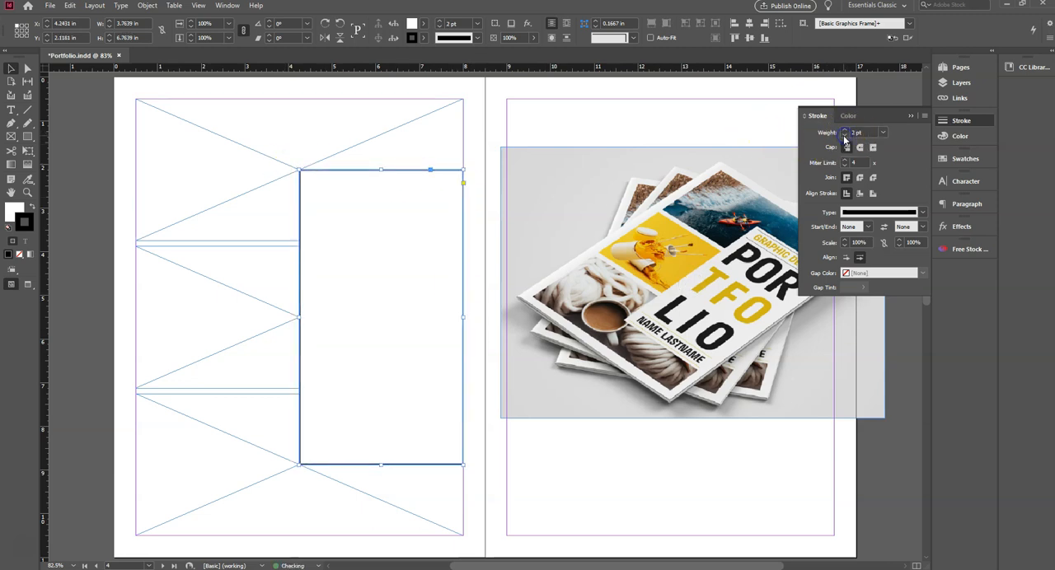
pyautogui.click(844, 135)
pyautogui.click(747, 126)
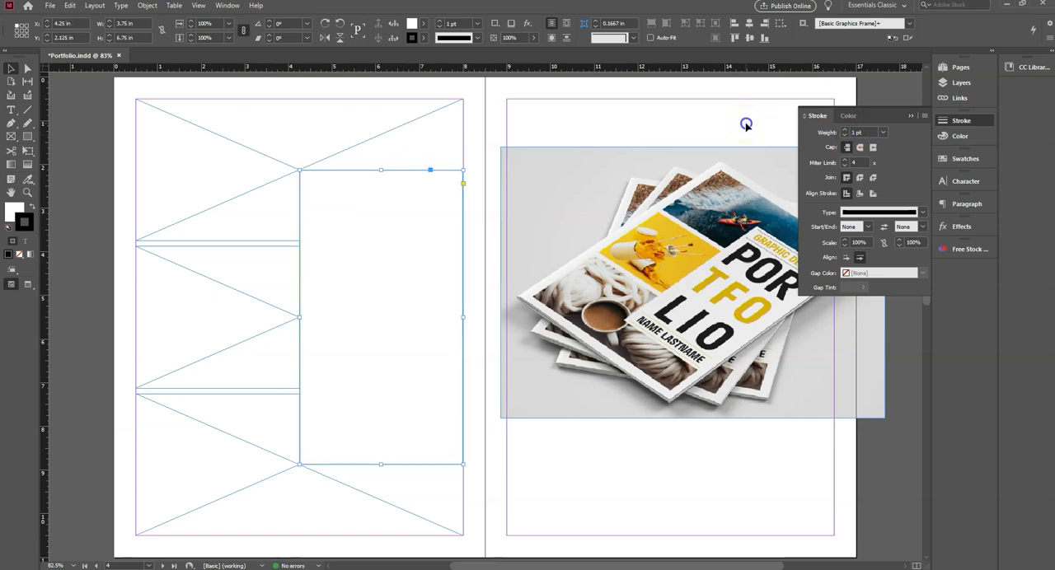
pyautogui.click(745, 125)
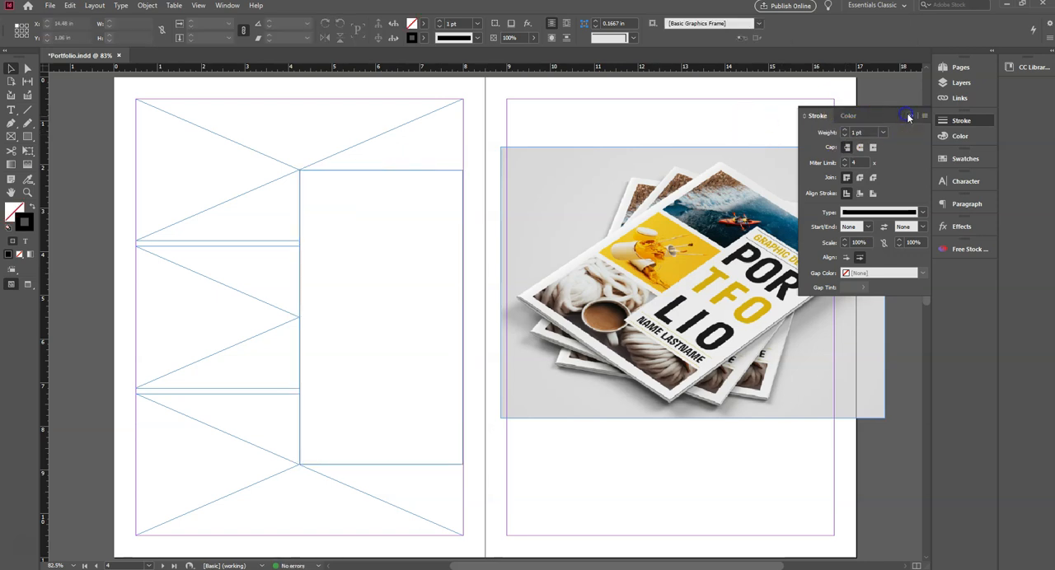
pyautogui.click(908, 116)
pyautogui.click(607, 115)
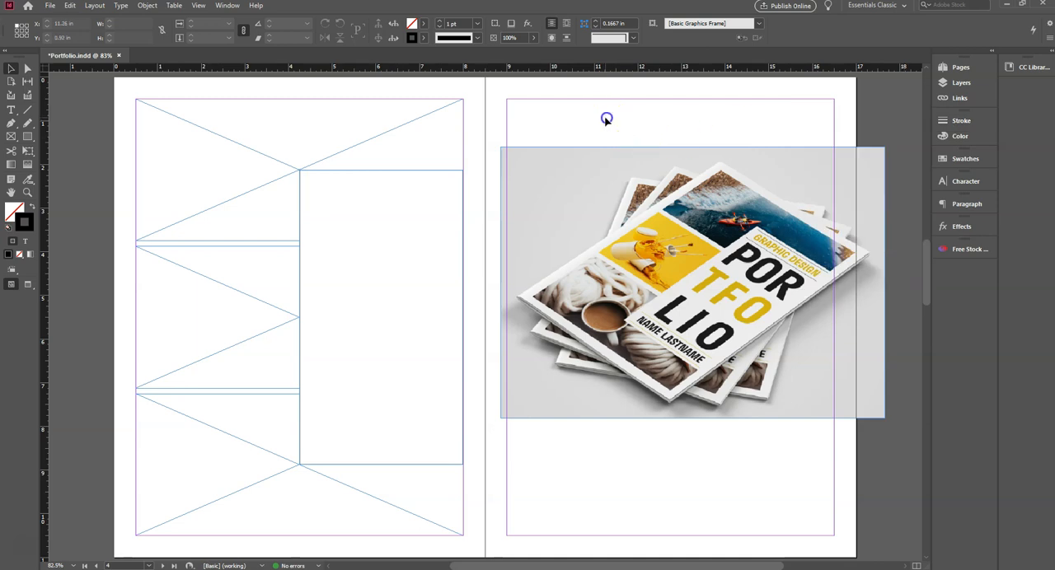
# - Create a text frame about 3.66 by 6.02 in reading "PORTFOLIO" and move it inside the white rectangle
pyautogui.click(12, 111)
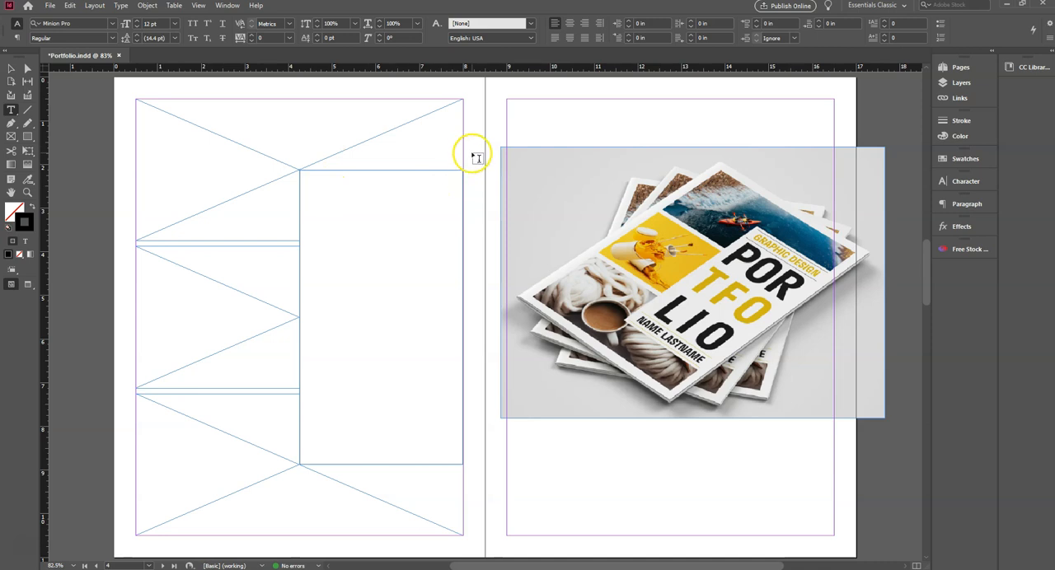
pyautogui.moveTo(471, 172); pyautogui.dragTo(631, 432)
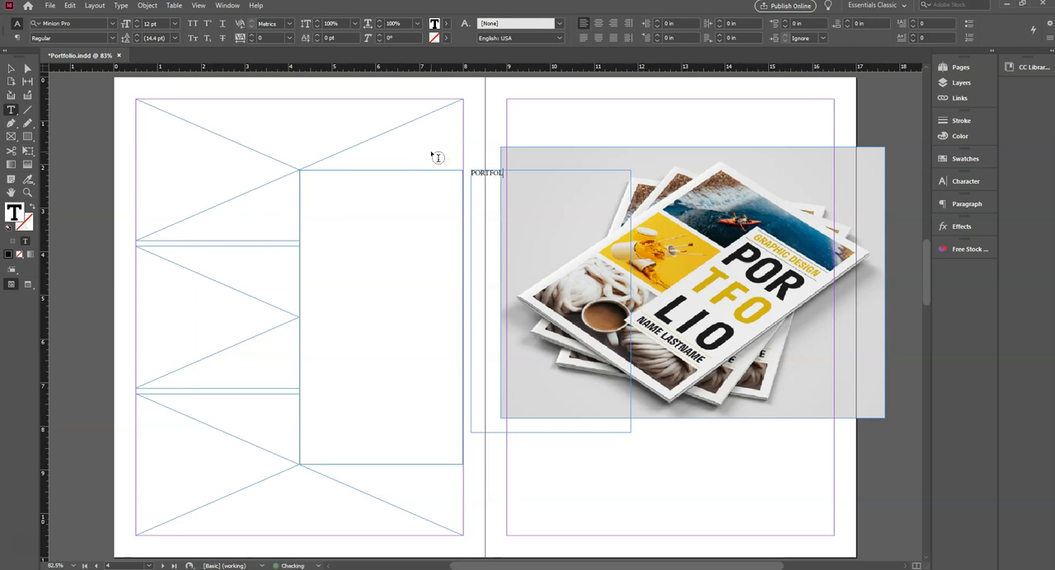
pyautogui.click(10, 69)
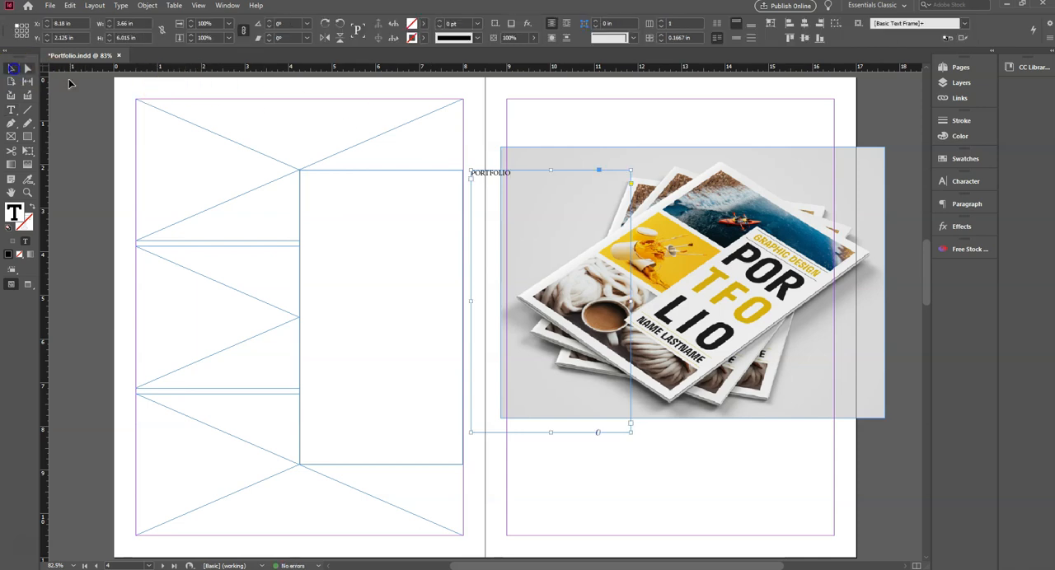
pyautogui.click(478, 172)
pyautogui.moveTo(496, 175); pyautogui.dragTo(328, 195)
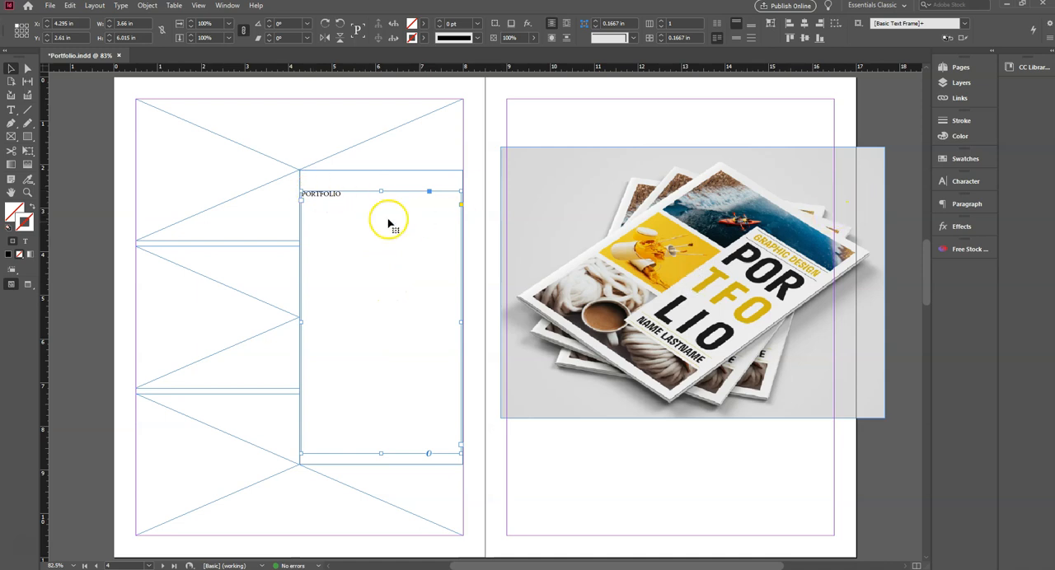
# - Break the word PORTFOLIO into three lines, POR, TFO and LIO, then select its frame and show the character settings
pyautogui.doubleClick(315, 193)
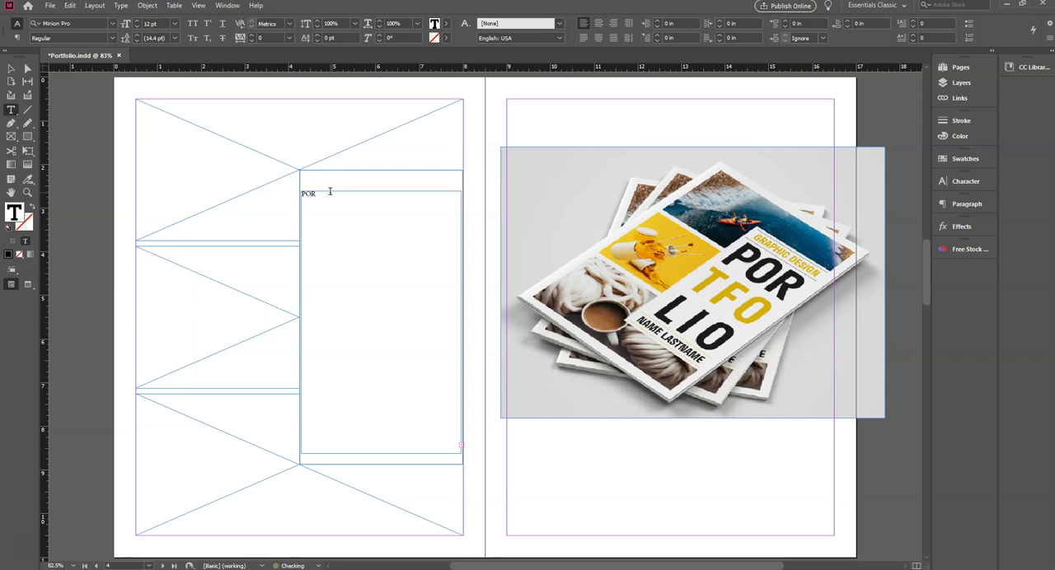
pyautogui.click(337, 224)
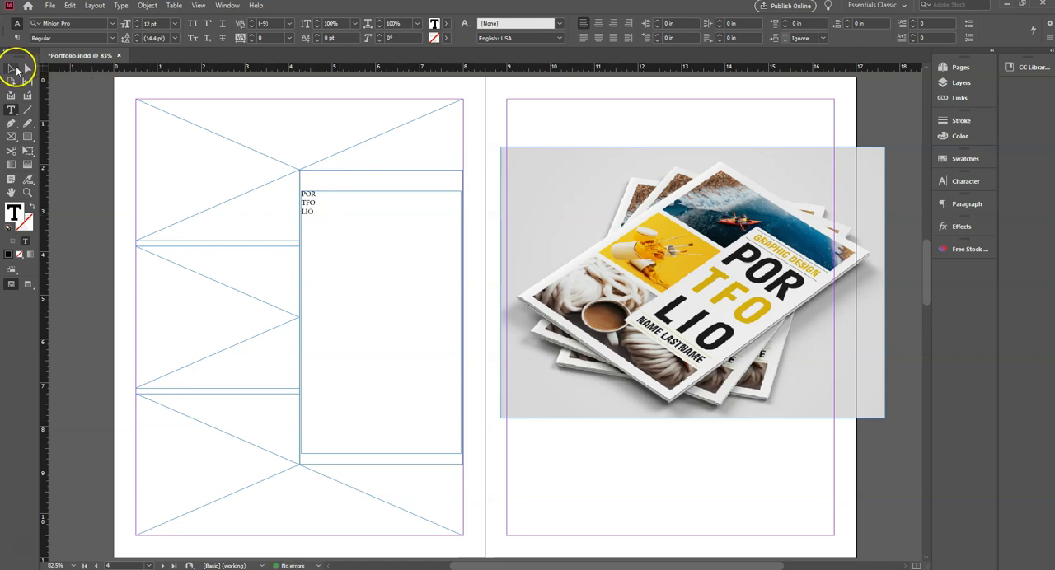
pyautogui.click(11, 69)
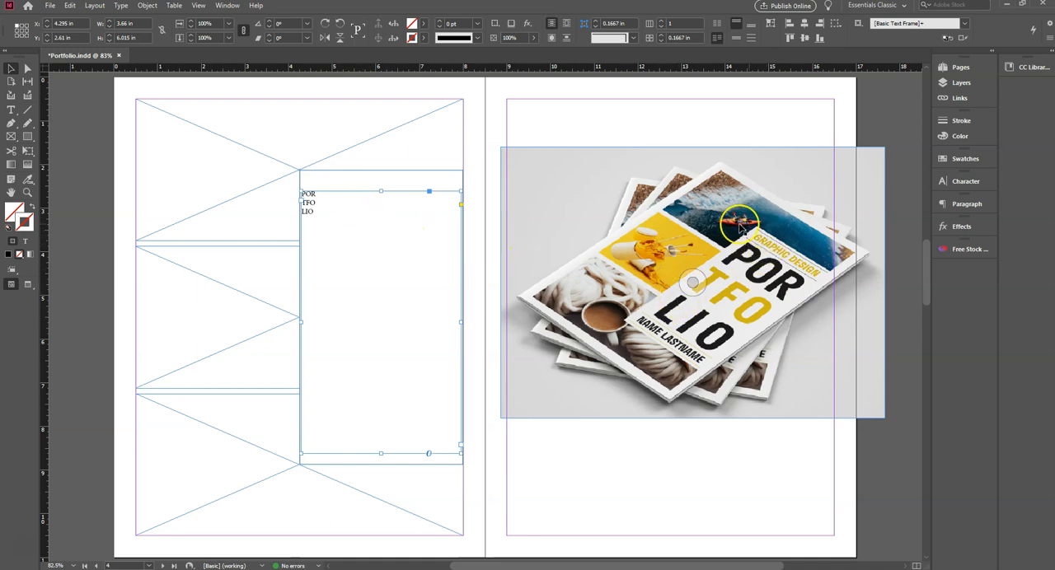
pyautogui.click(966, 182)
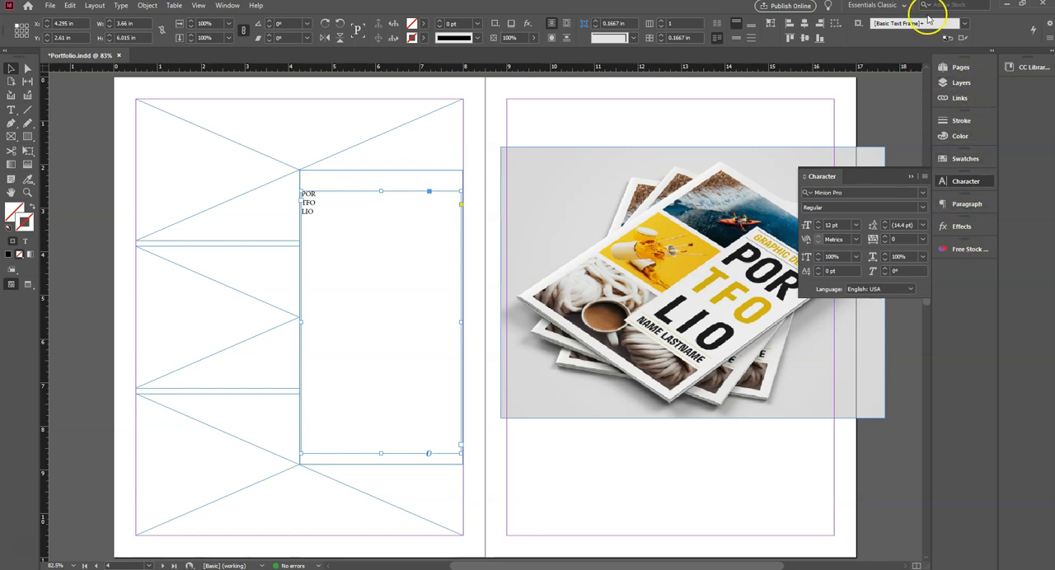
pyautogui.click(902, 6)
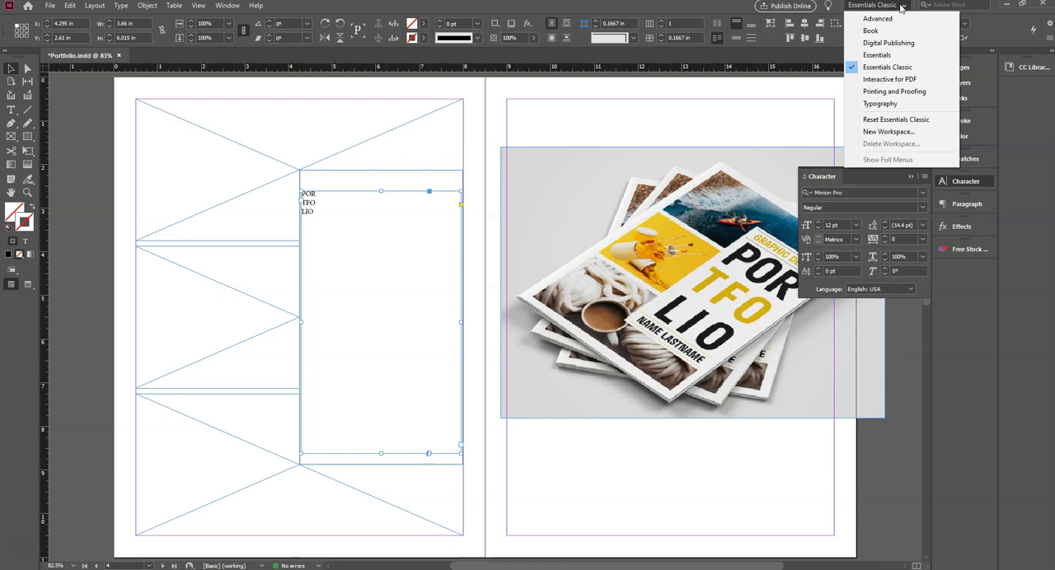
pyautogui.click(996, 30)
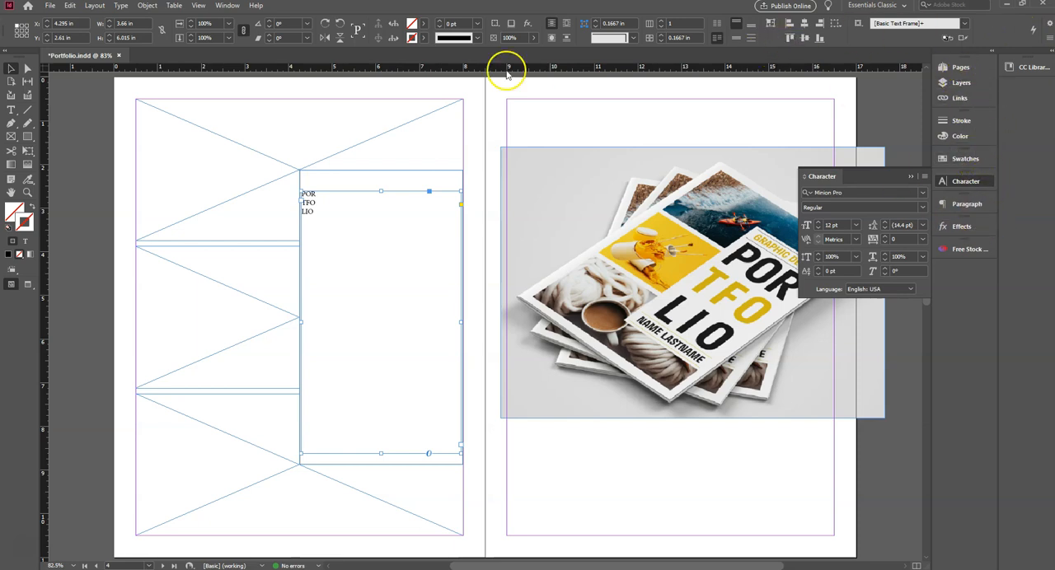
pyautogui.click(227, 9)
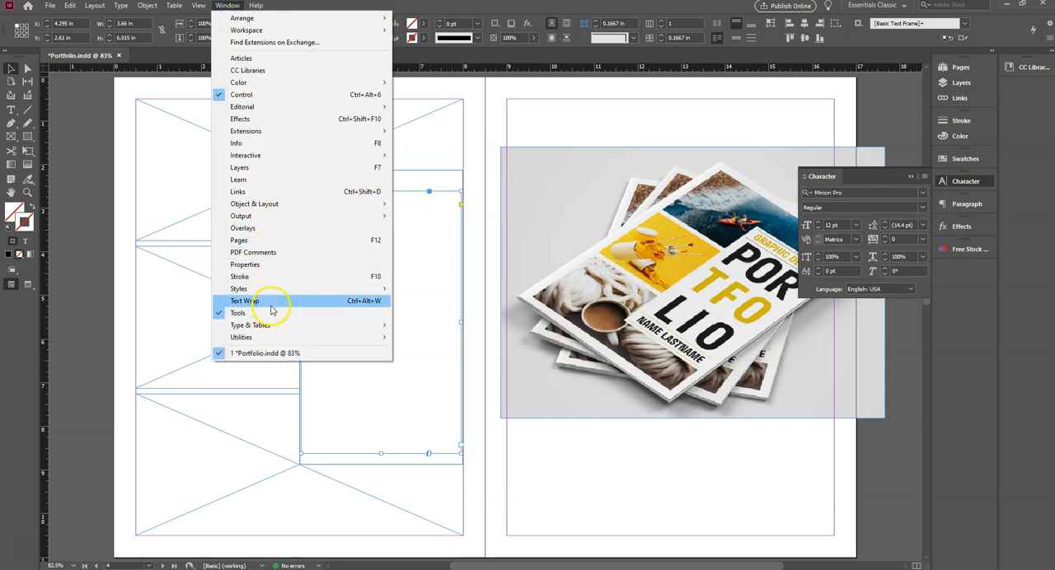
pyautogui.moveTo(270, 324)
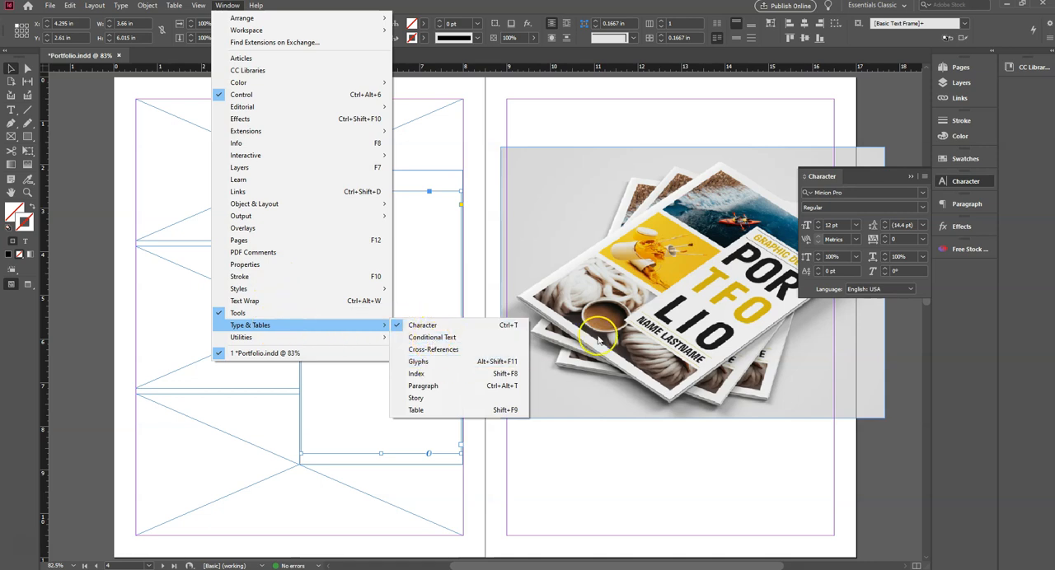
pyautogui.click(894, 175)
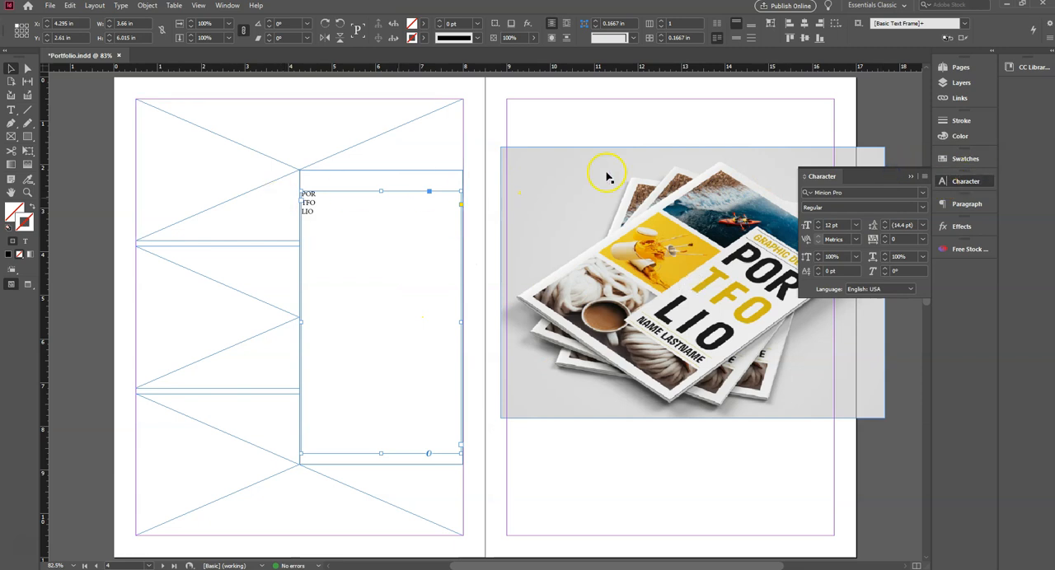
# - Set the title text's font to Segoe UI and its size to 100 pt
pyautogui.click(922, 192)
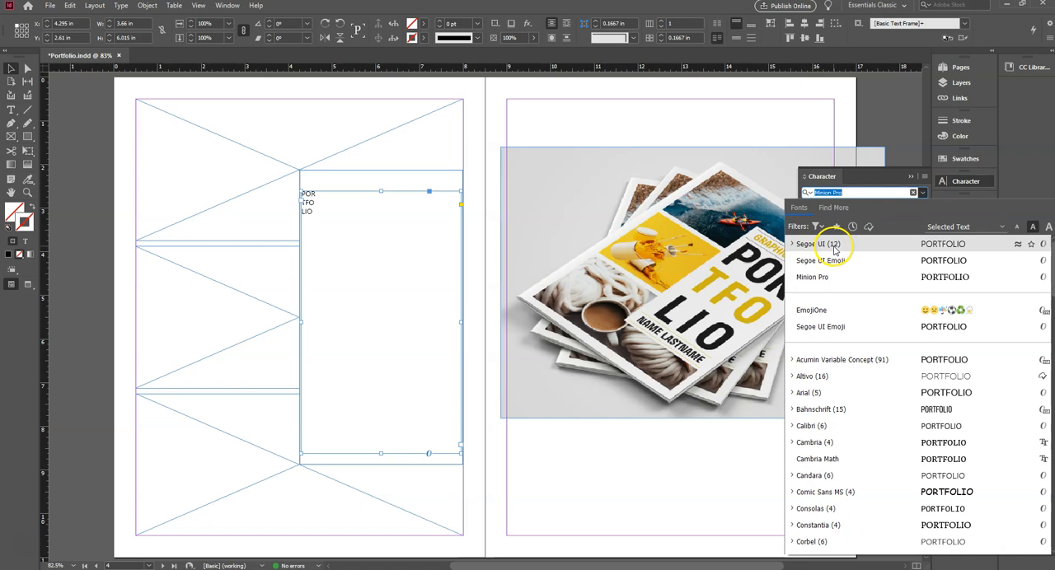
pyautogui.click(839, 247)
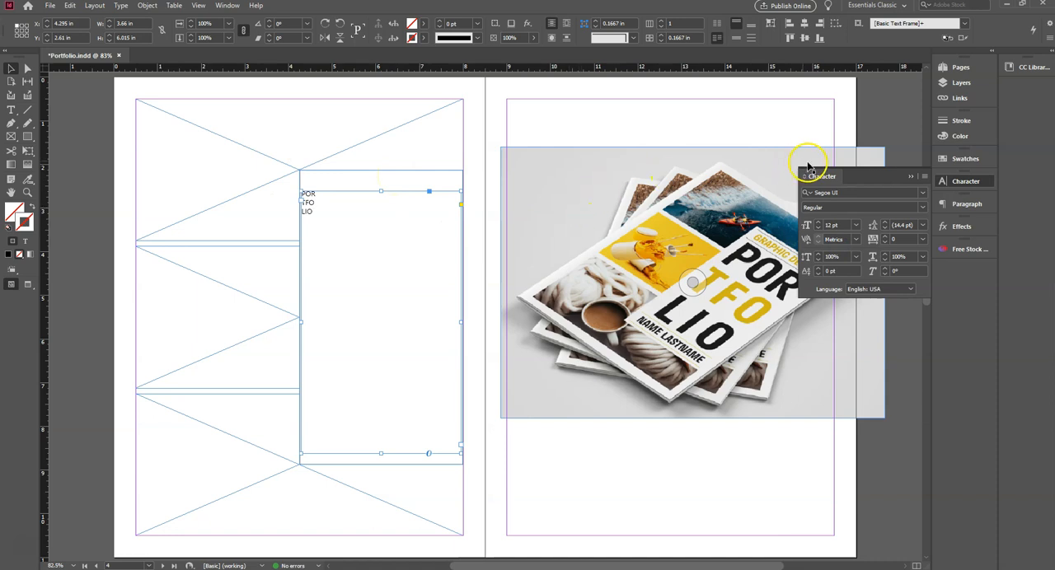
pyautogui.click(834, 224)
pyautogui.click(847, 222)
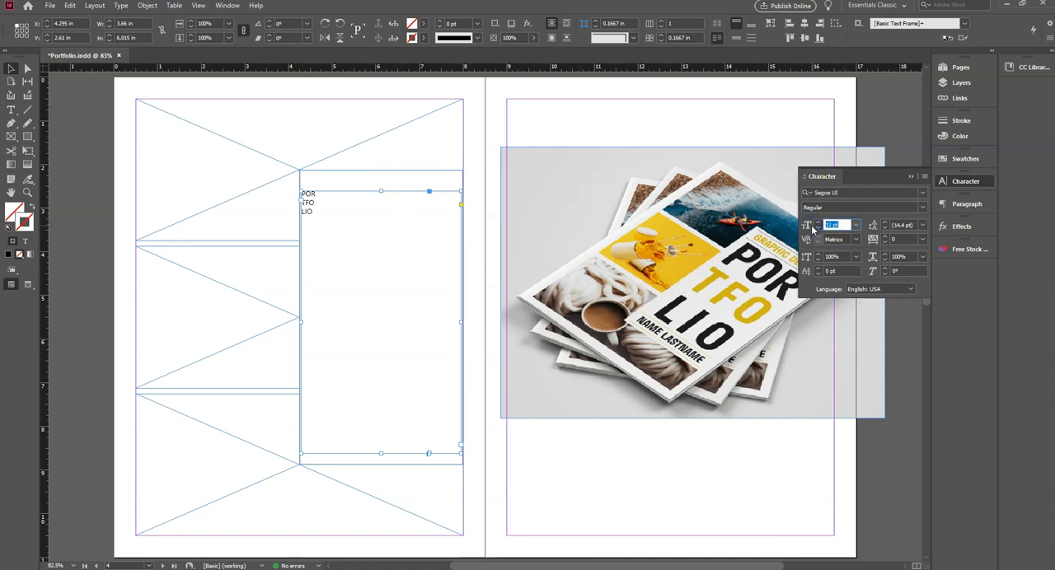
pyautogui.press('Return')
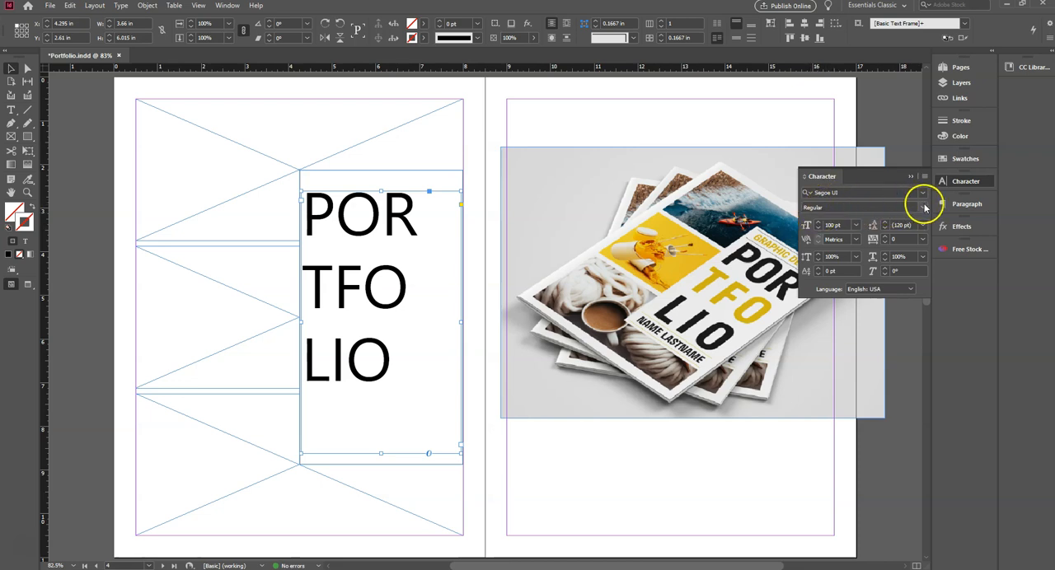
# - Try the Black font style on the title text and settle on Bold
pyautogui.click(922, 207)
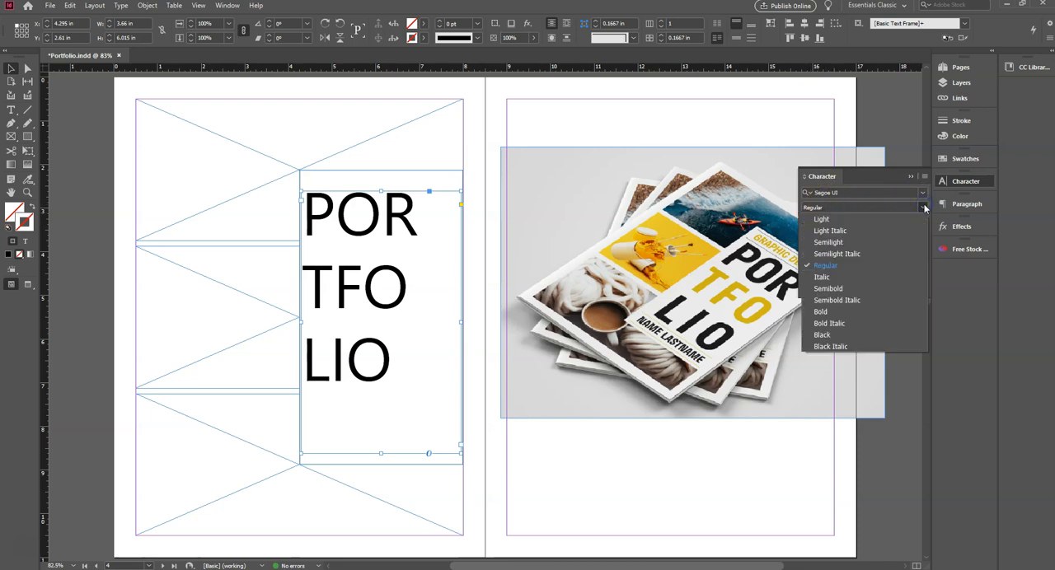
pyautogui.click(838, 335)
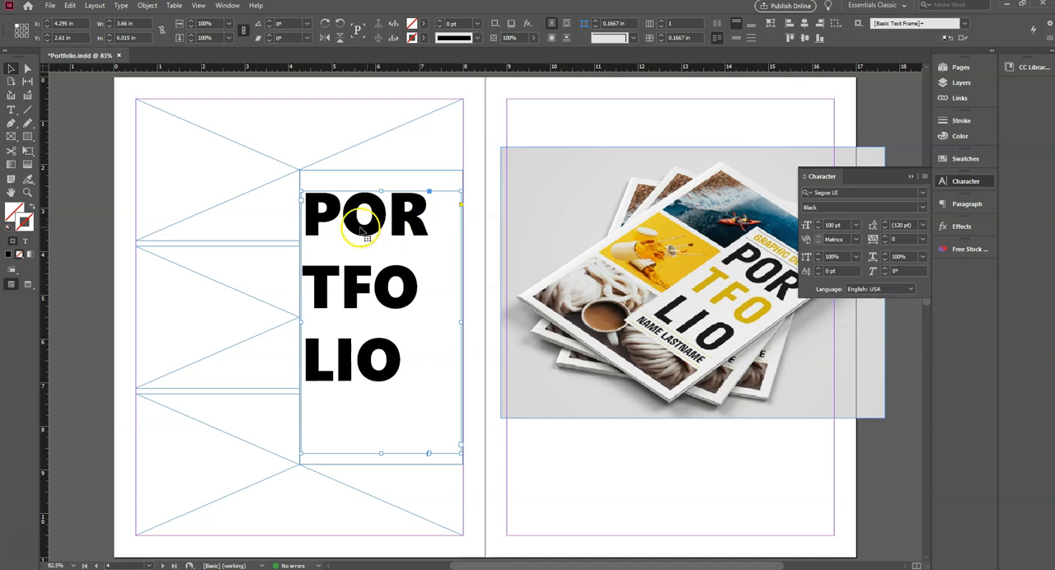
pyautogui.click(920, 207)
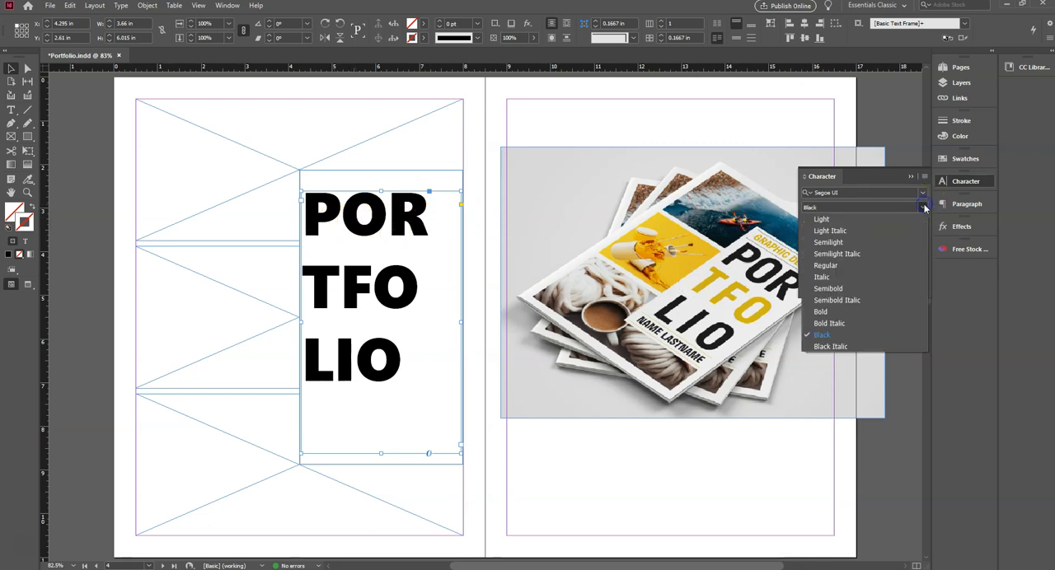
pyautogui.click(870, 310)
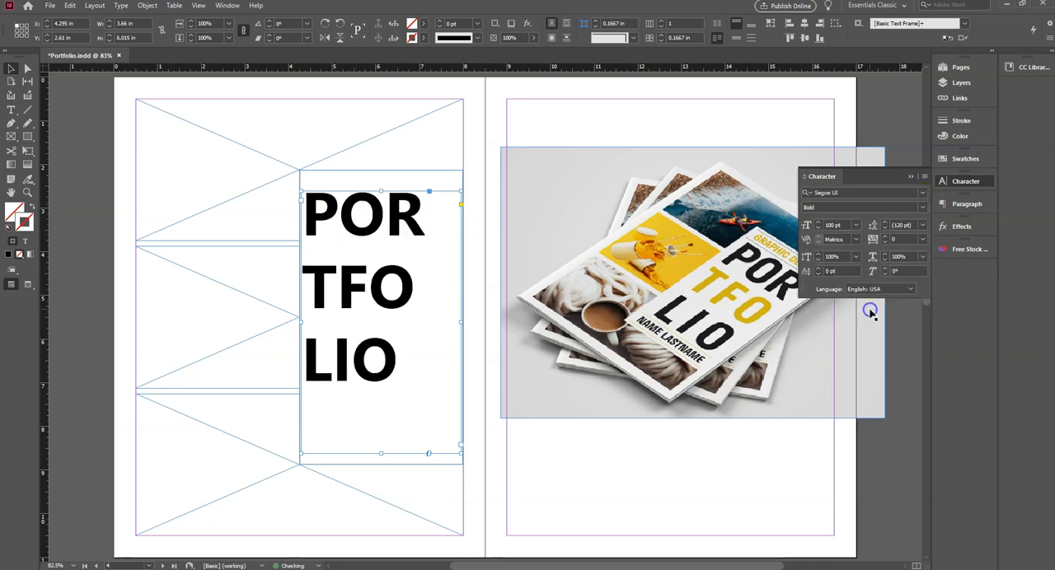
pyautogui.click(922, 208)
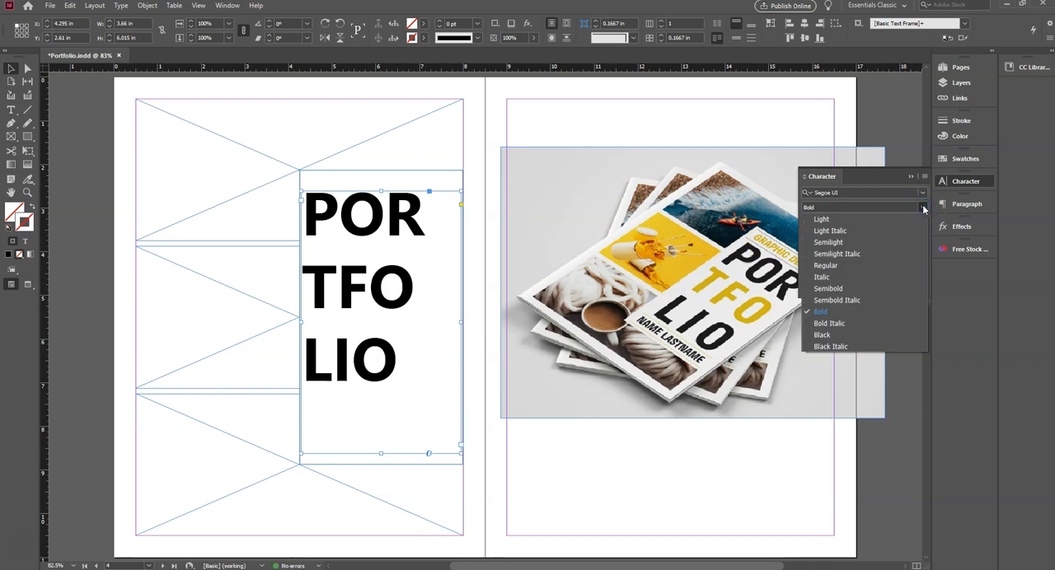
pyautogui.click(923, 209)
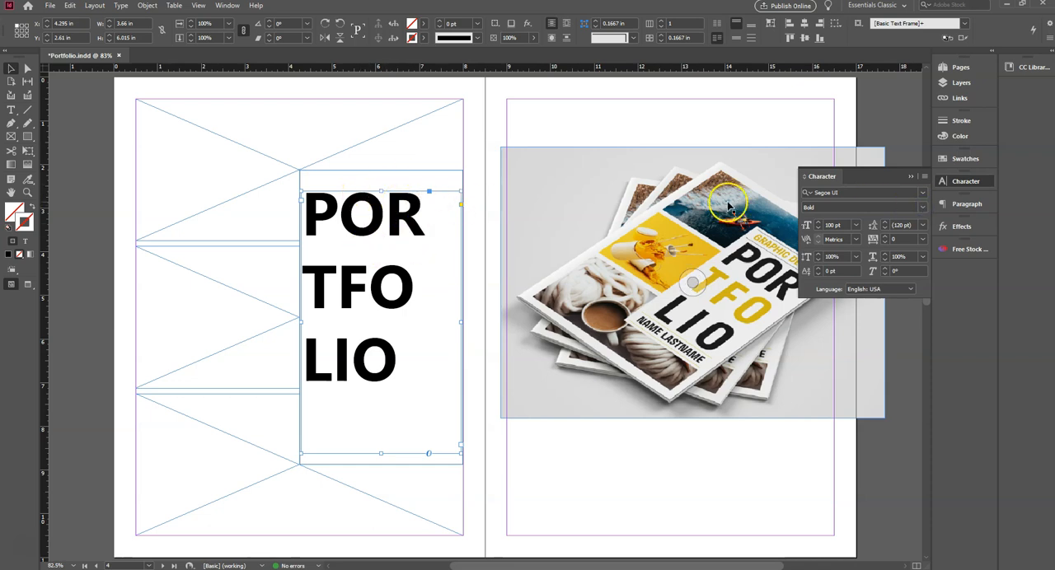
# - Try justifying the title with the last line centred, and settle on justifying all lines
pyautogui.click(968, 206)
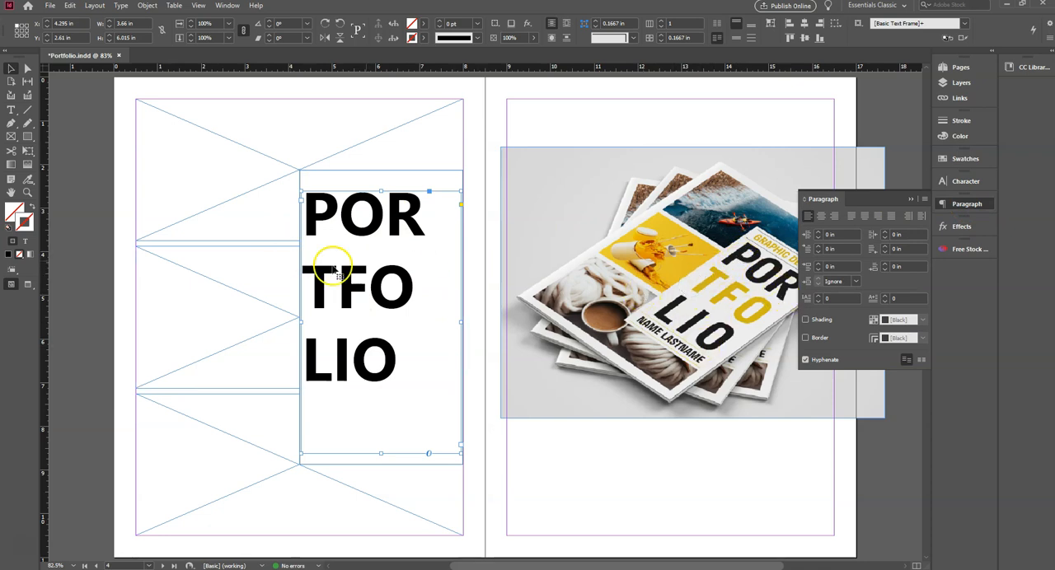
pyautogui.click(865, 216)
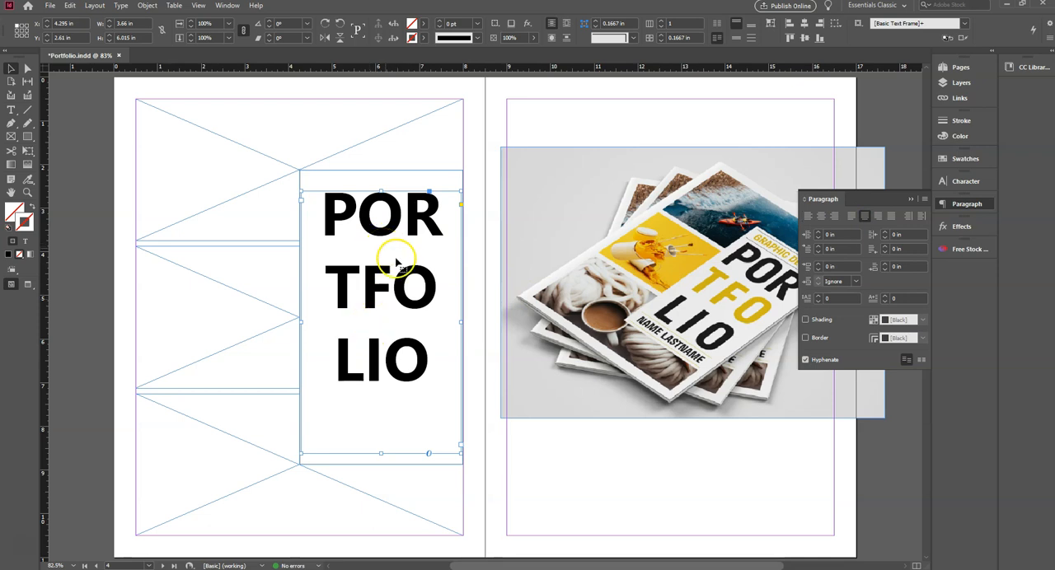
pyautogui.click(891, 217)
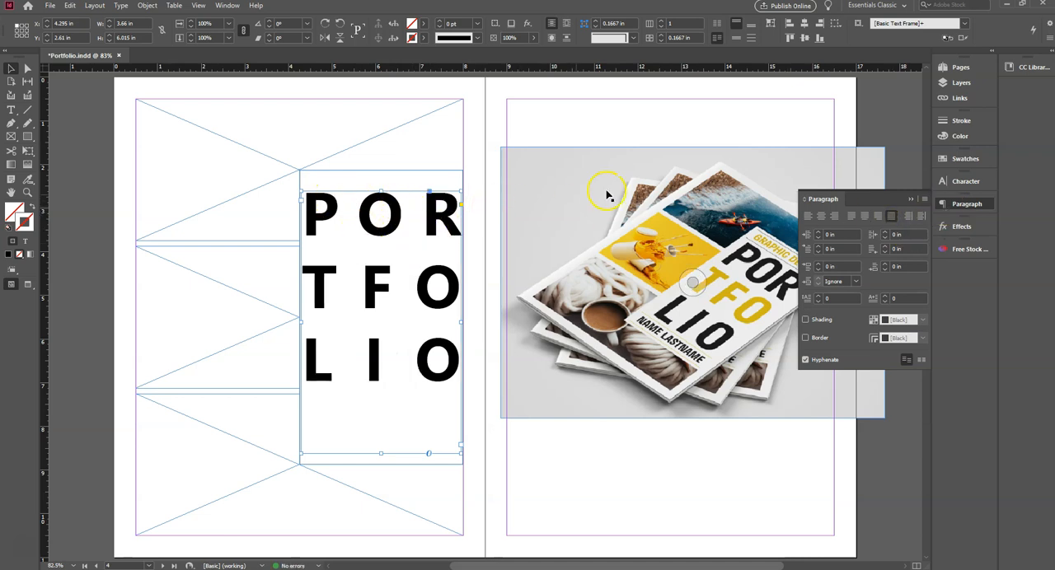
# - Increase the title text's font size to 120 pt
pyautogui.click(965, 182)
pyautogui.click(814, 225)
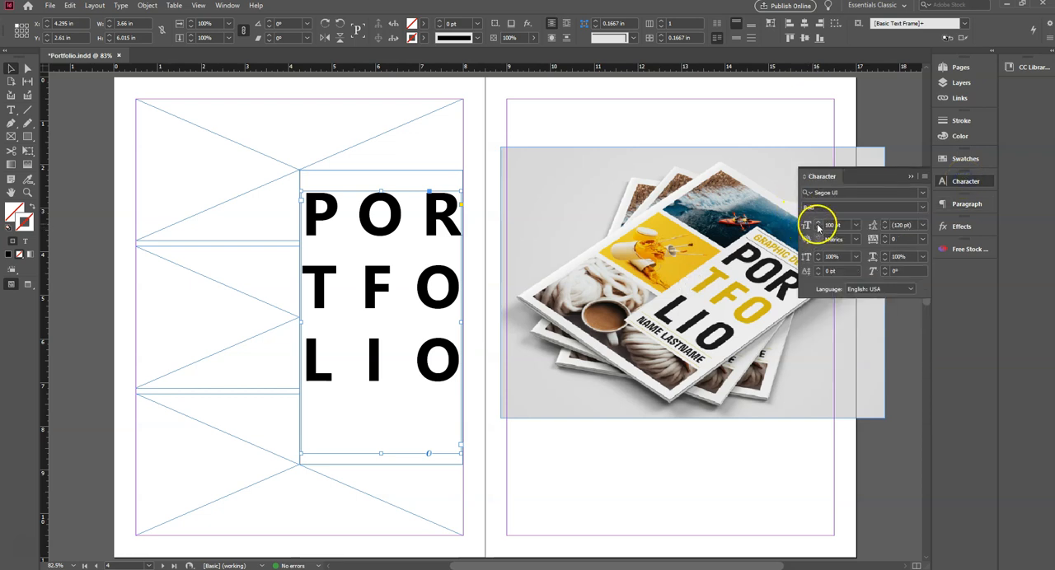
pyautogui.click(817, 223)
pyautogui.click(817, 222)
pyautogui.click(817, 222)
pyautogui.click(817, 222)
pyautogui.click(816, 223)
pyautogui.click(816, 223)
pyautogui.click(816, 222)
pyautogui.click(817, 222)
pyautogui.click(817, 223)
pyautogui.click(816, 222)
pyautogui.click(816, 223)
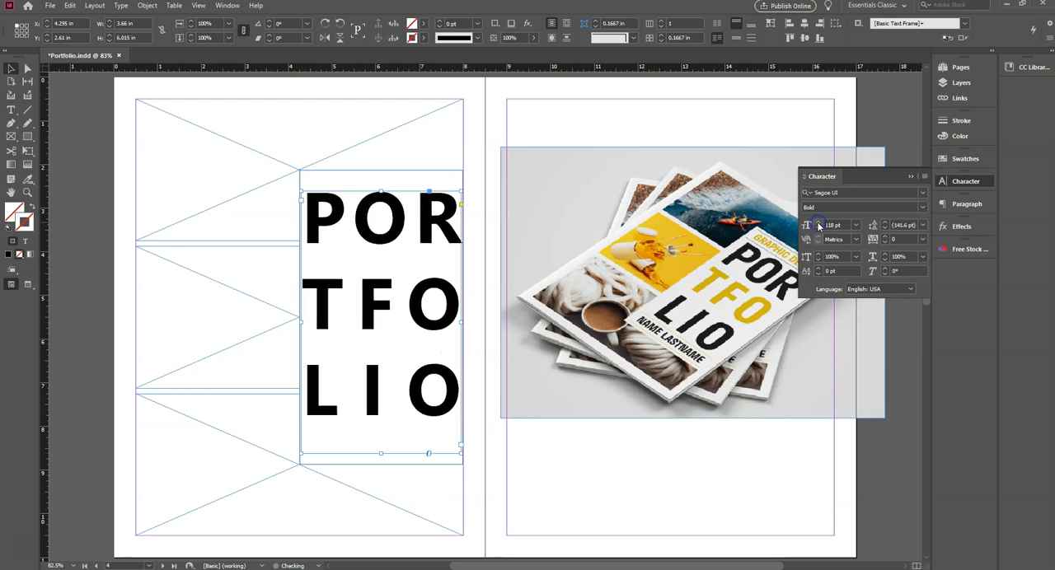
pyautogui.click(816, 222)
pyautogui.click(816, 222)
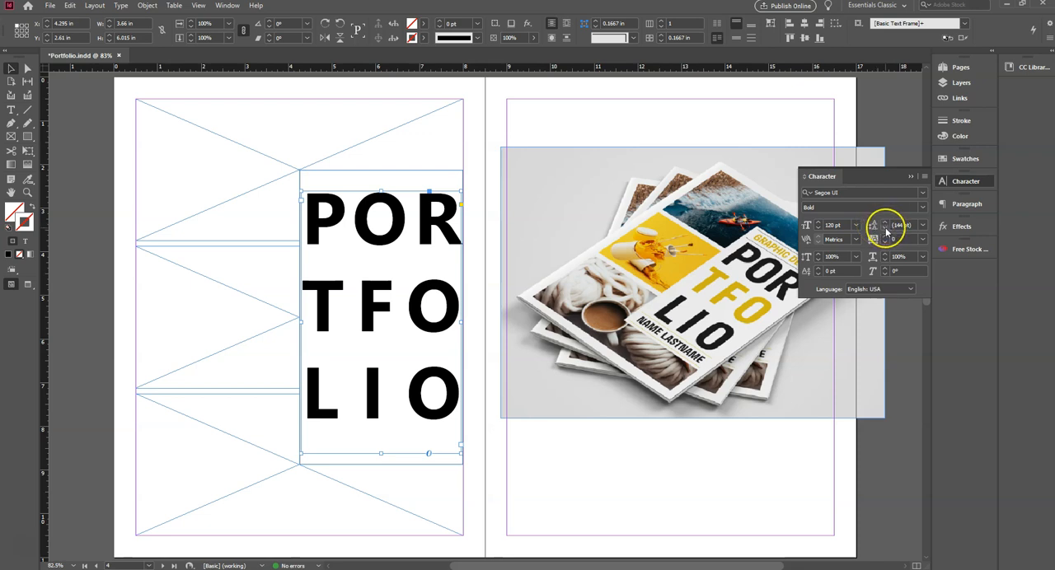
# - Tighten the title text's leading to 113 pt and put the character settings away
pyautogui.click(885, 229)
pyautogui.click(885, 229)
pyautogui.click(885, 228)
pyautogui.click(885, 228)
pyautogui.click(885, 228)
pyautogui.click(885, 228)
pyautogui.click(885, 229)
pyautogui.click(884, 228)
pyautogui.click(885, 229)
pyautogui.click(885, 228)
pyautogui.click(885, 228)
pyautogui.click(885, 228)
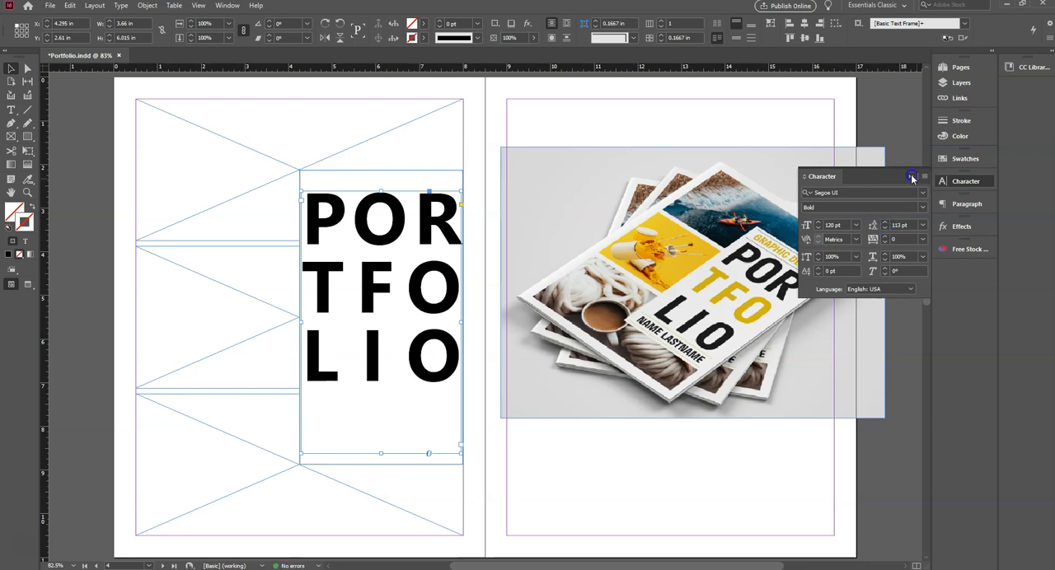
pyautogui.click(911, 178)
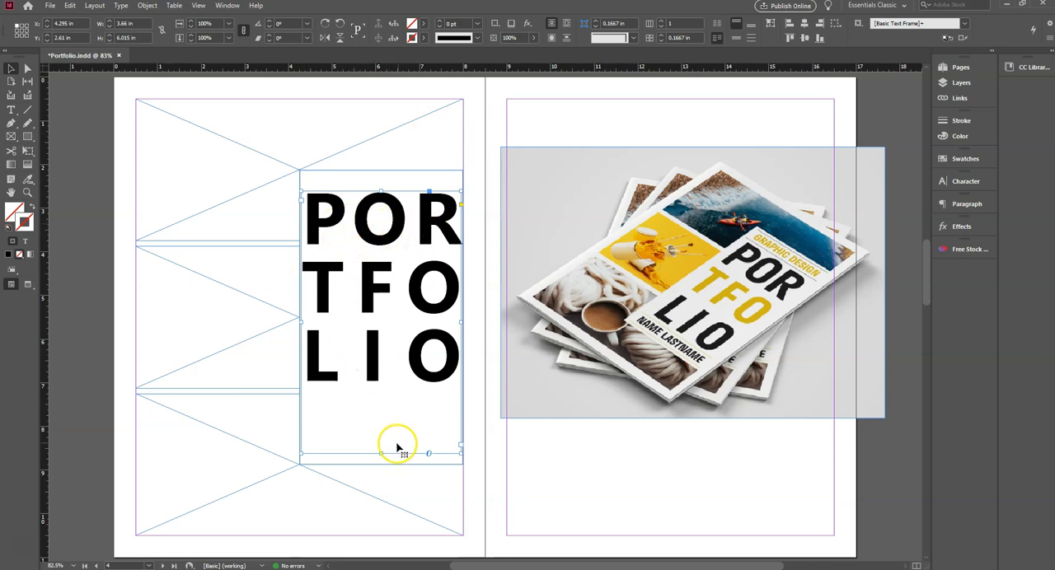
# - Shorten the title text frame to about 4.64 in high and move it down to the white rectangle's vertical middle
pyautogui.moveTo(379, 453); pyautogui.dragTo(371, 399)
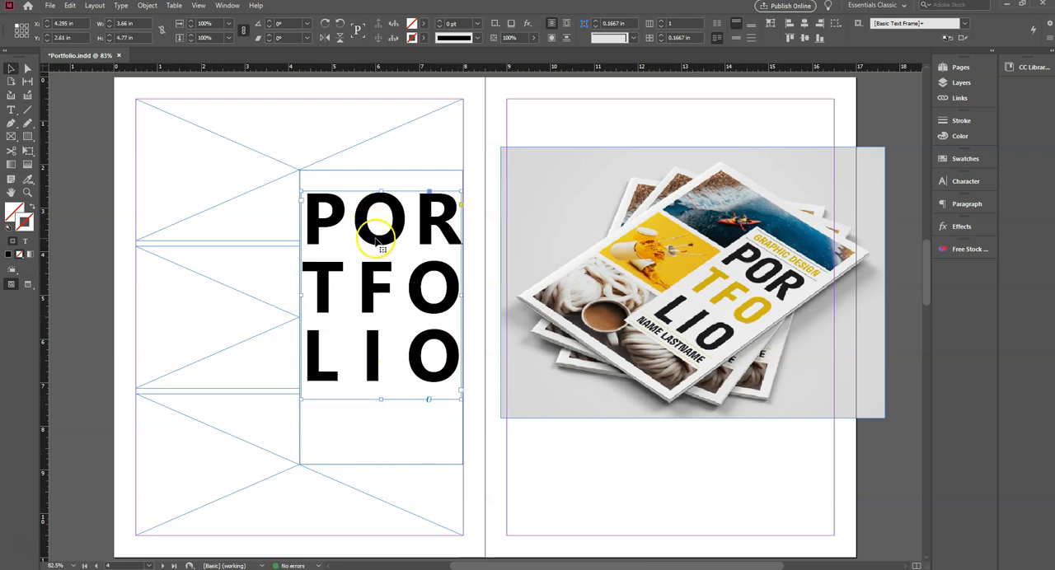
pyautogui.moveTo(381, 396); pyautogui.dragTo(381, 393)
pyautogui.moveTo(365, 294); pyautogui.dragTo(370, 316)
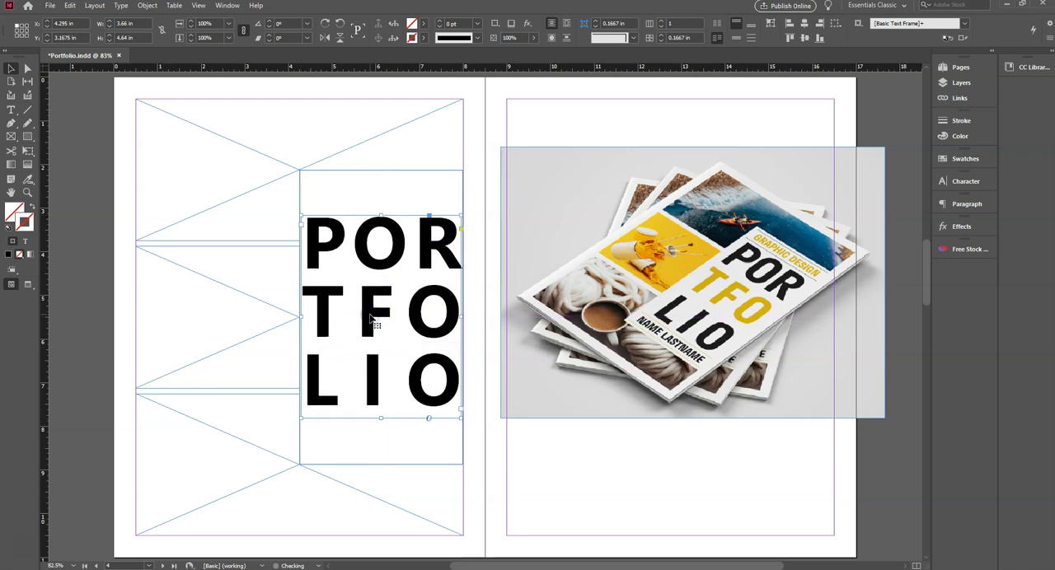
pyautogui.click(476, 323)
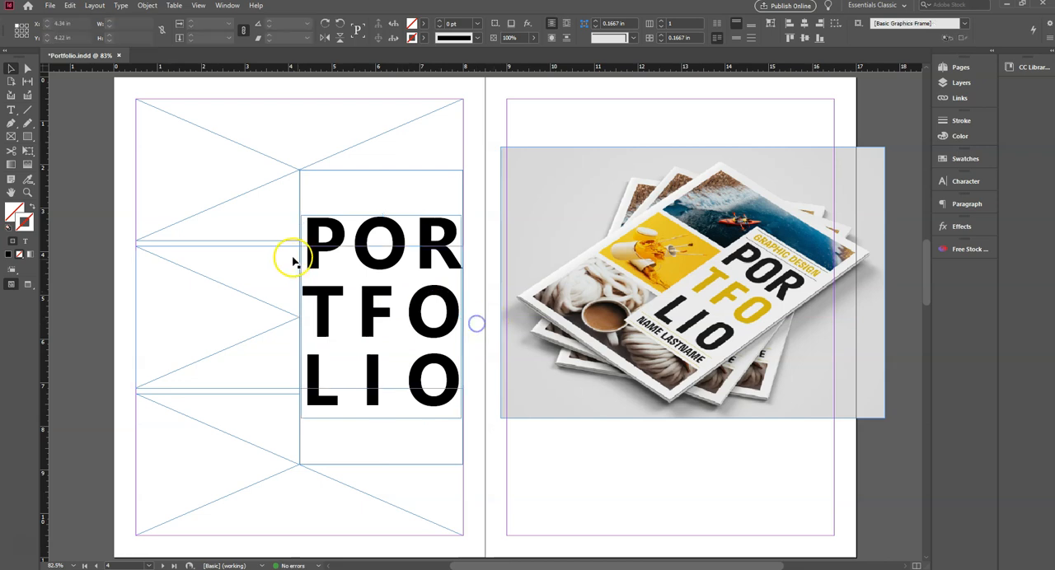
pyautogui.click(380, 241)
pyautogui.click(361, 242)
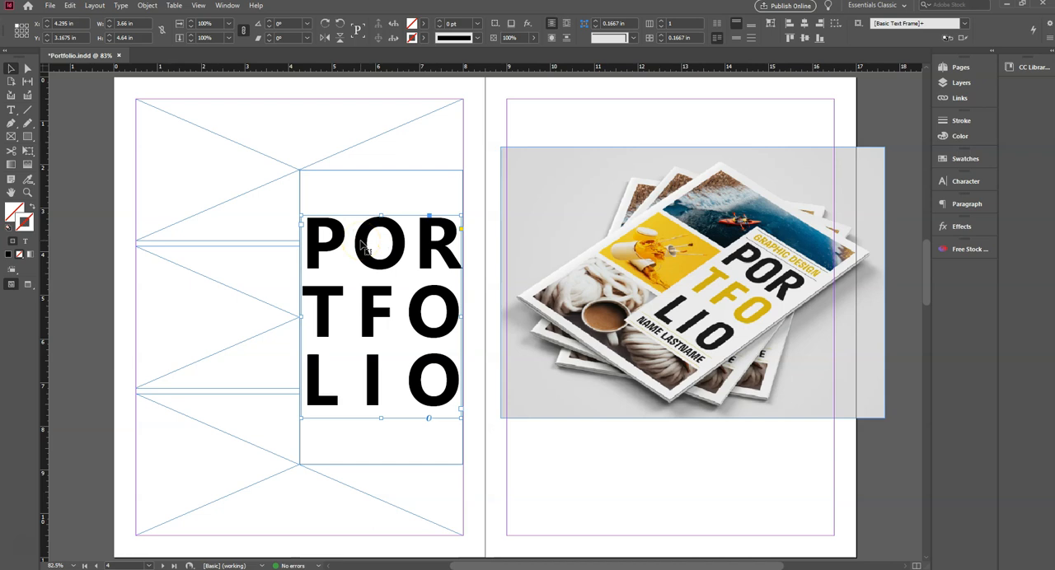
# - Shorten the title text frame from its bottom edge to about 4.46 in high
pyautogui.click(336, 182)
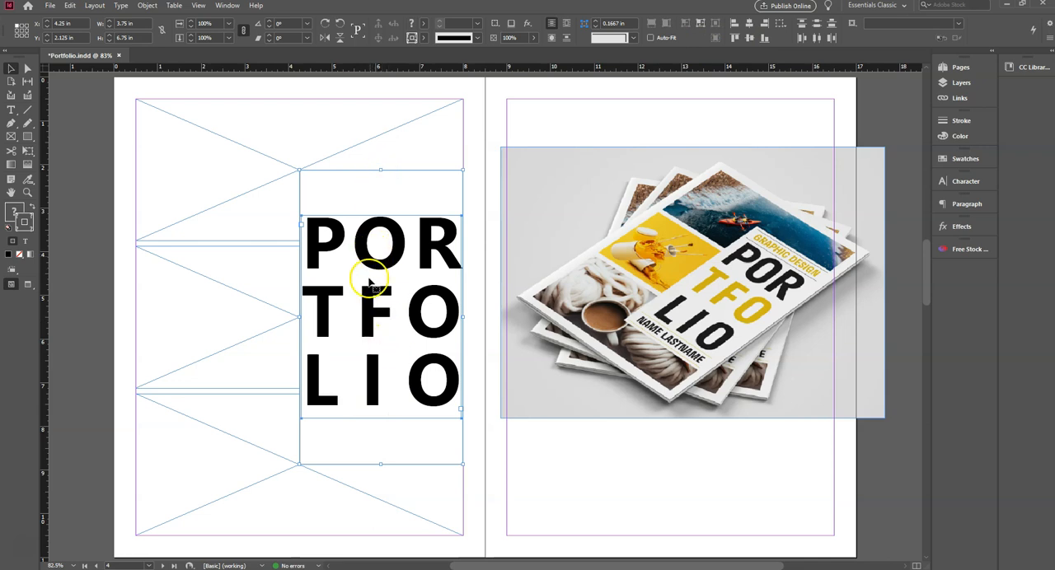
pyautogui.click(495, 130)
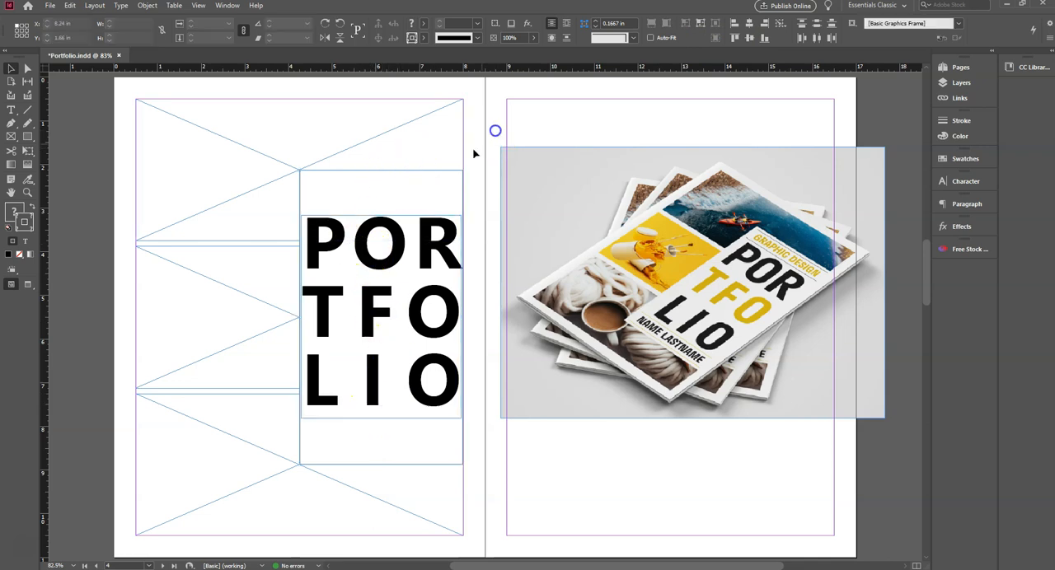
pyautogui.click(360, 306)
pyautogui.moveTo(378, 421); pyautogui.dragTo(379, 410)
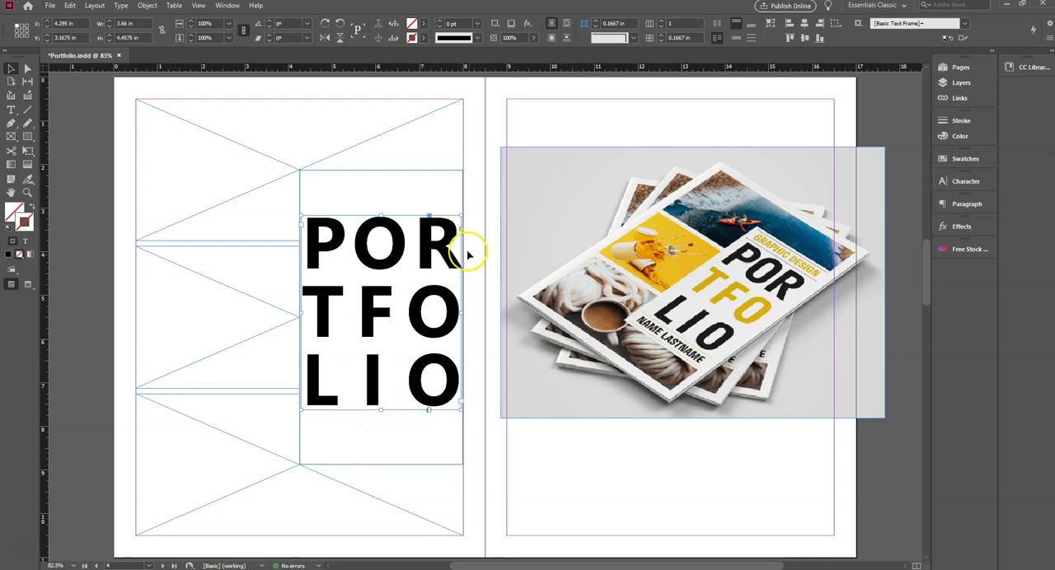
pyautogui.click(374, 249)
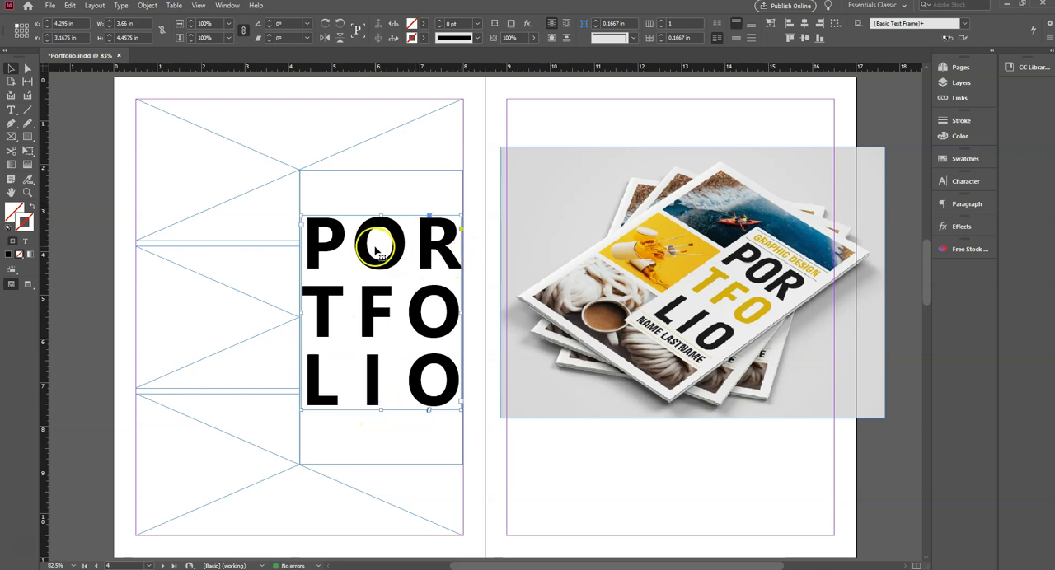
# - Align the title text frame and the white rectangle on their horizontal and vertical centres, and deselect them
pyautogui.click(384, 195)
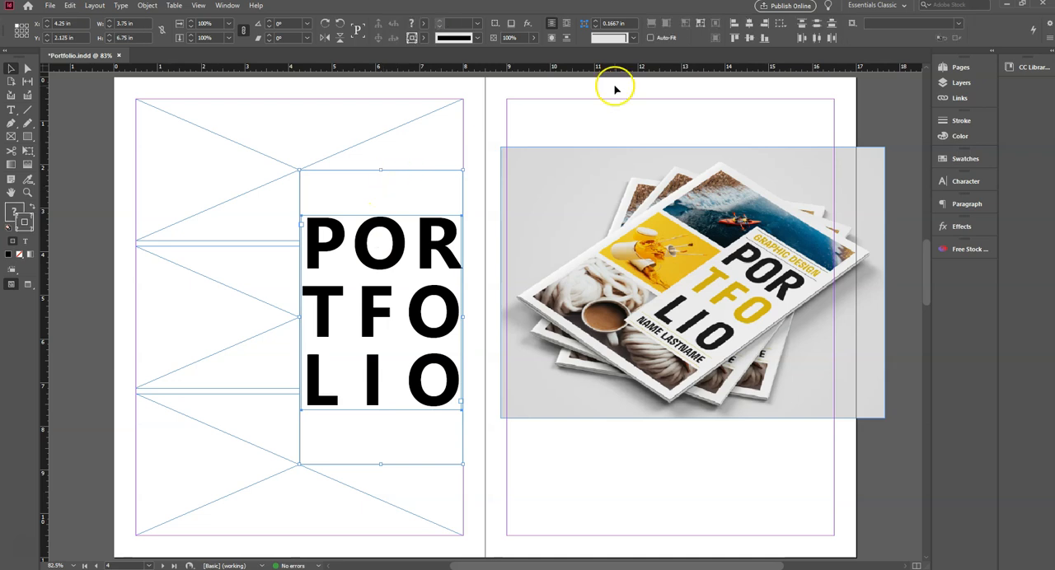
pyautogui.click(749, 25)
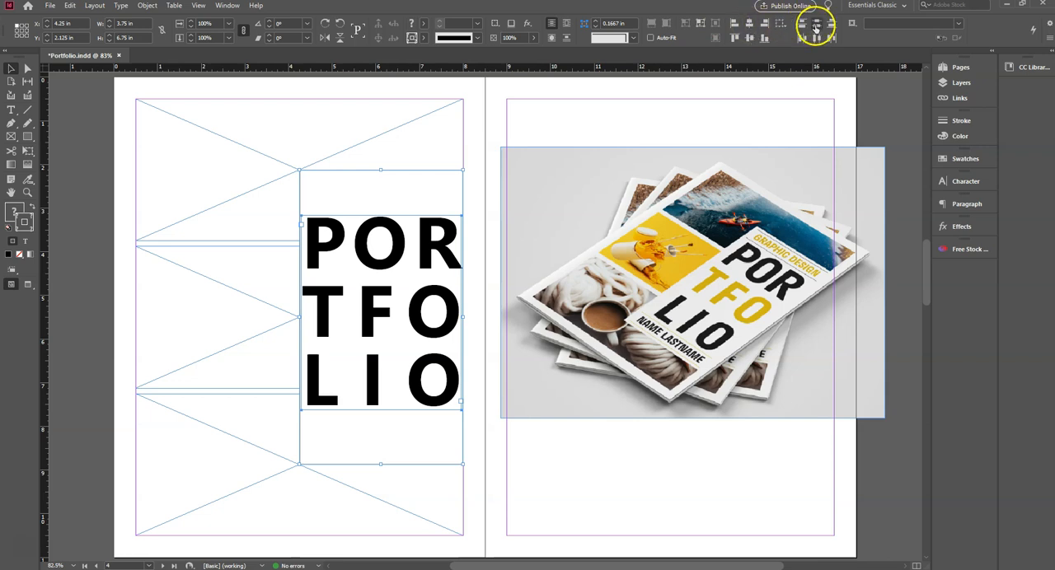
pyautogui.click(749, 39)
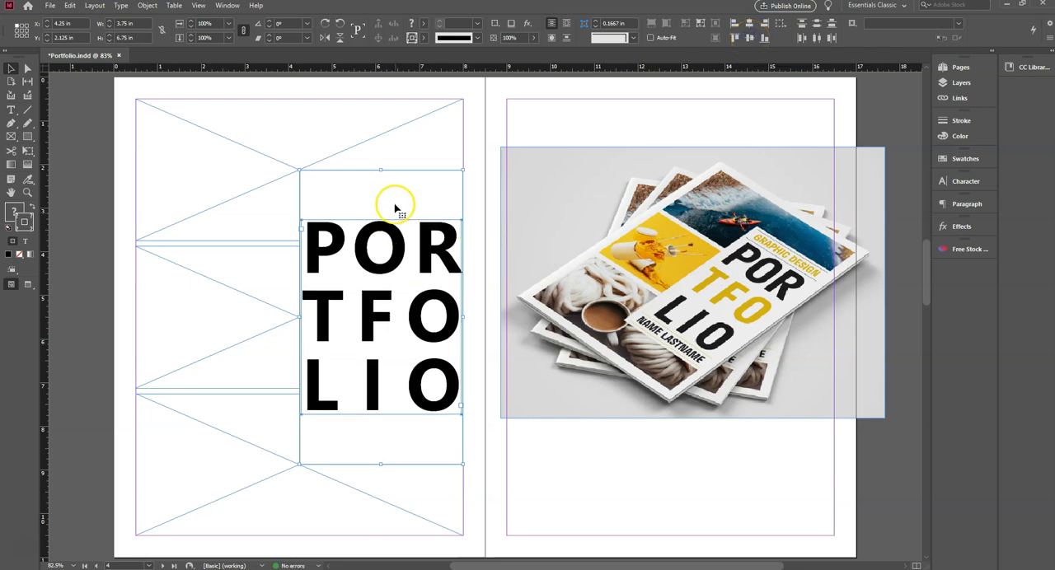
pyautogui.click(471, 267)
pyautogui.click(119, 196)
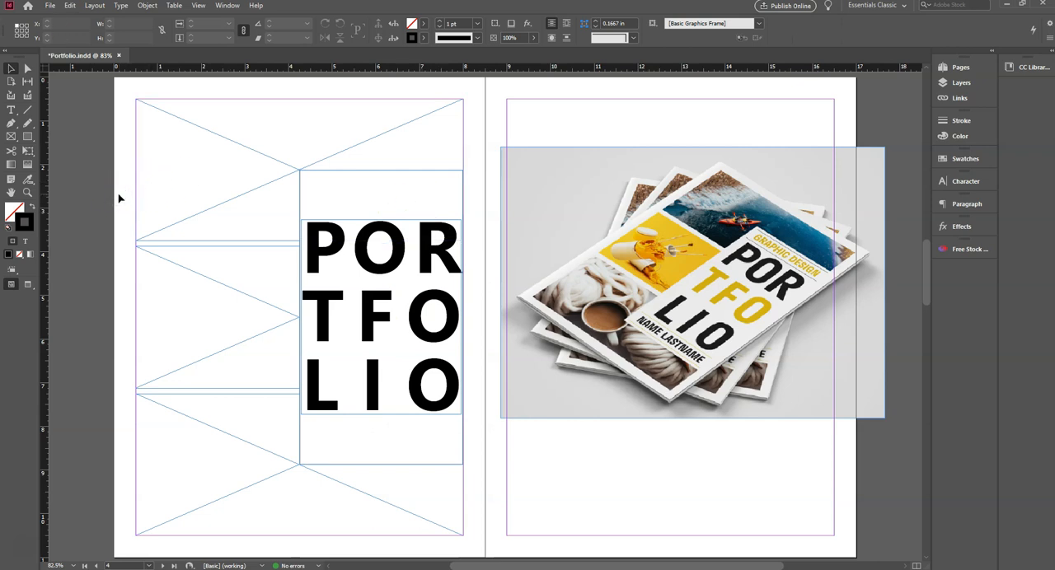
pyautogui.click(147, 31)
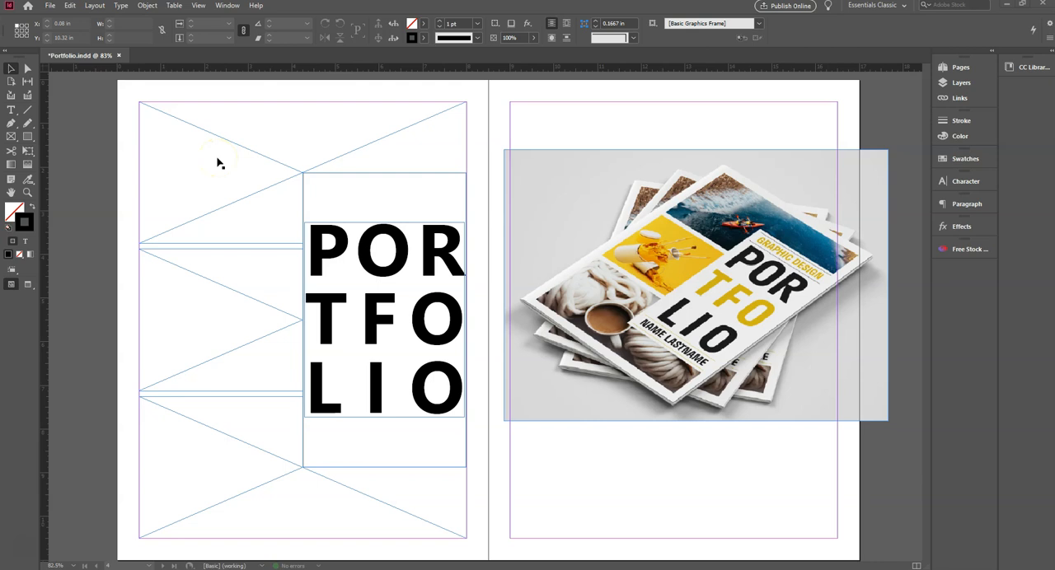
# - Place the image 1482193 from the Images folder into the cover's uppermost image frame
pyautogui.click(180, 138)
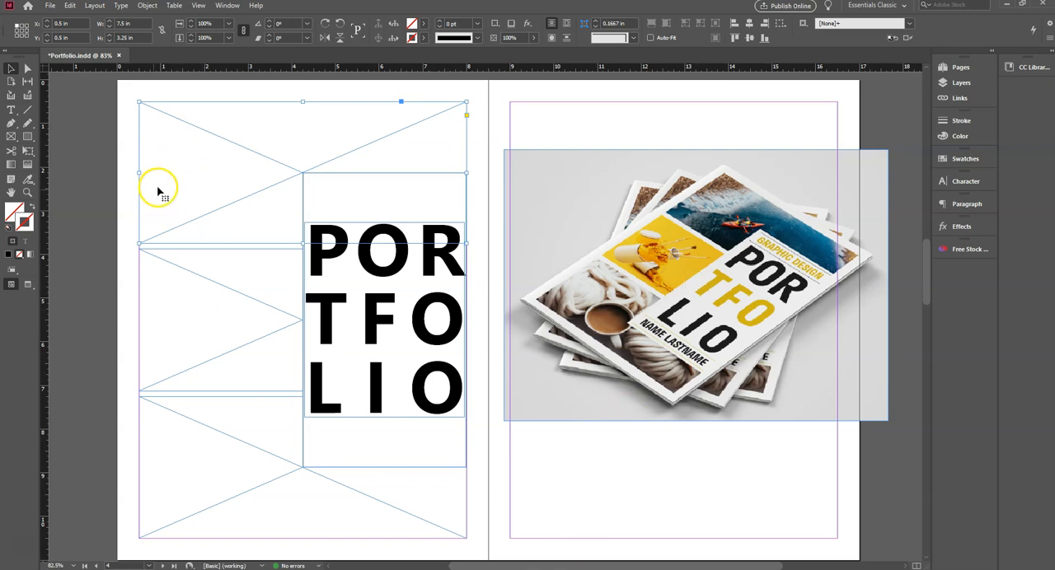
pyautogui.click(51, 7)
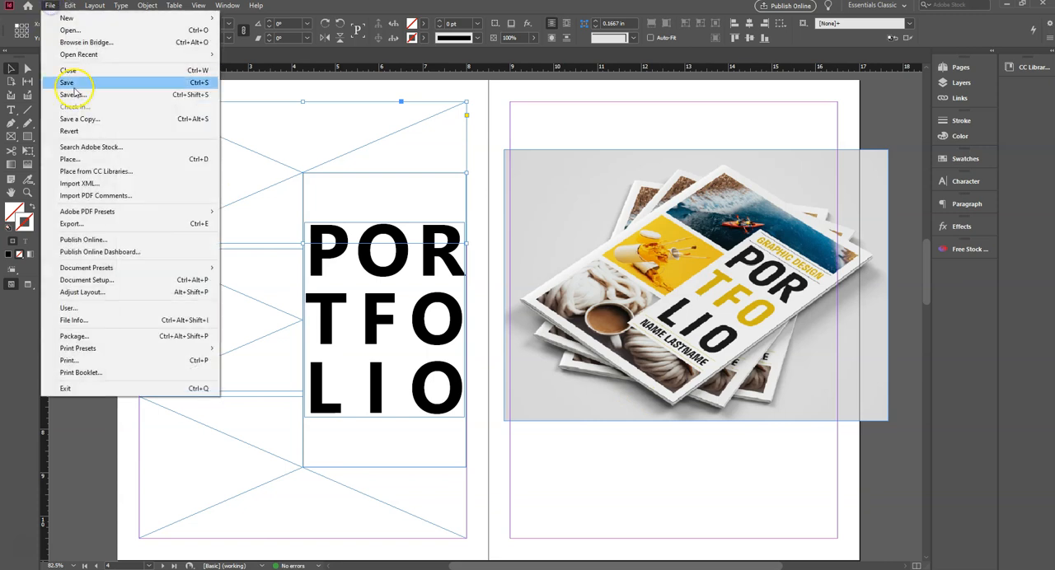
pyautogui.click(88, 159)
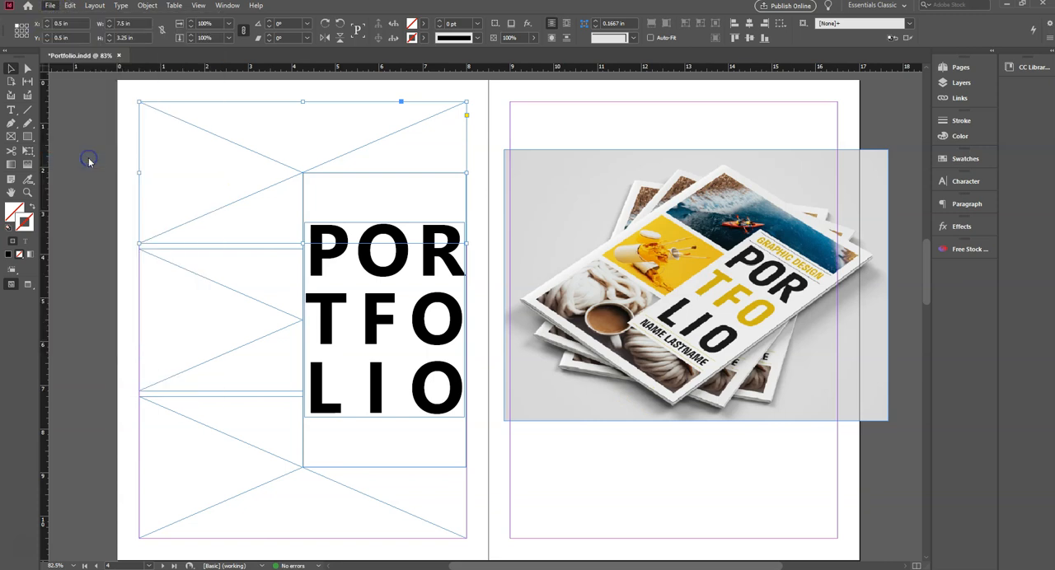
pyautogui.click(594, 236)
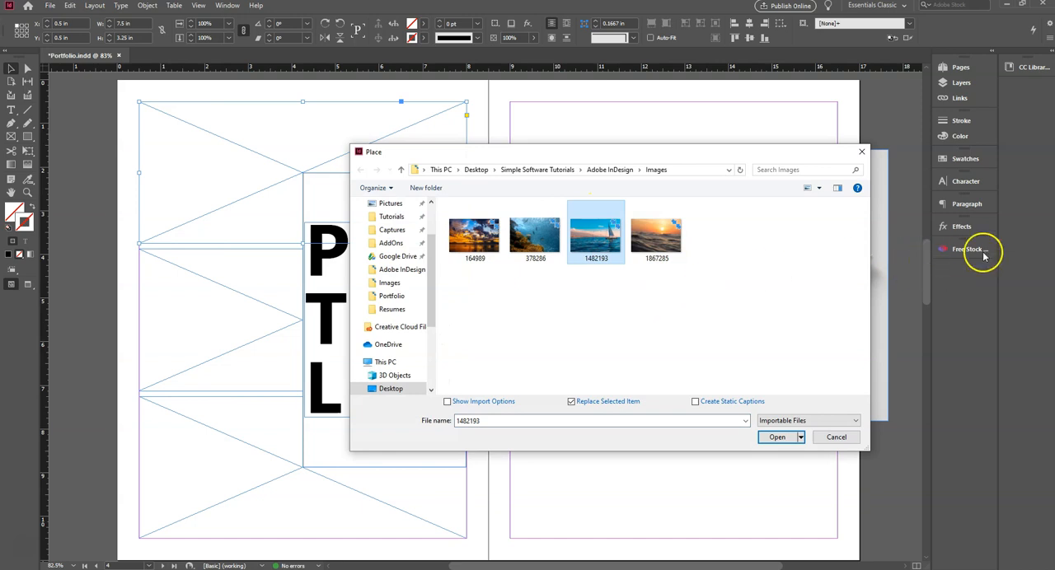
pyautogui.click(785, 435)
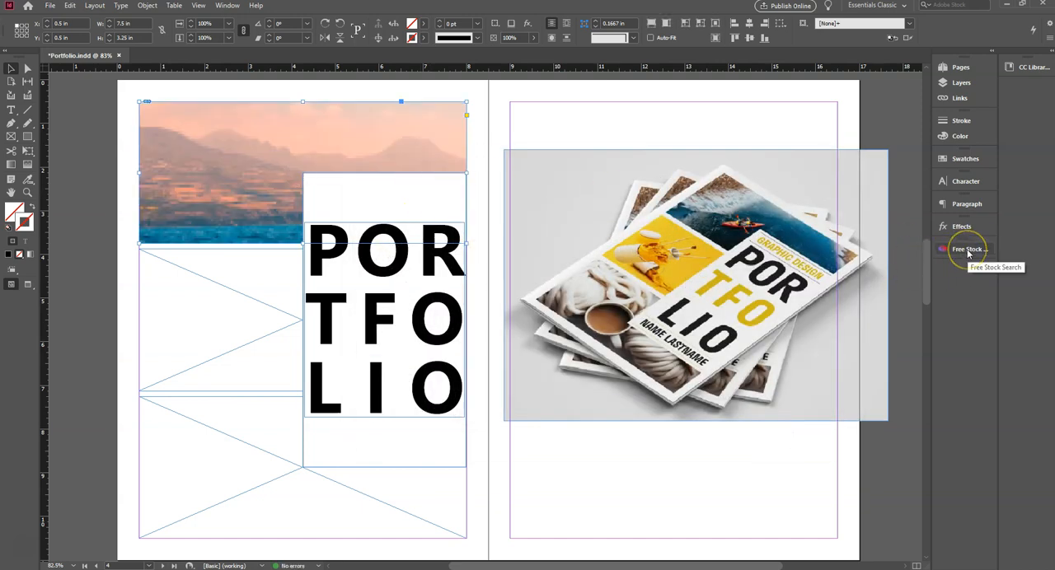
# - Scale the placed sailboat image down proportionally to the frame's full 7.5 in width
pyautogui.click(296, 175)
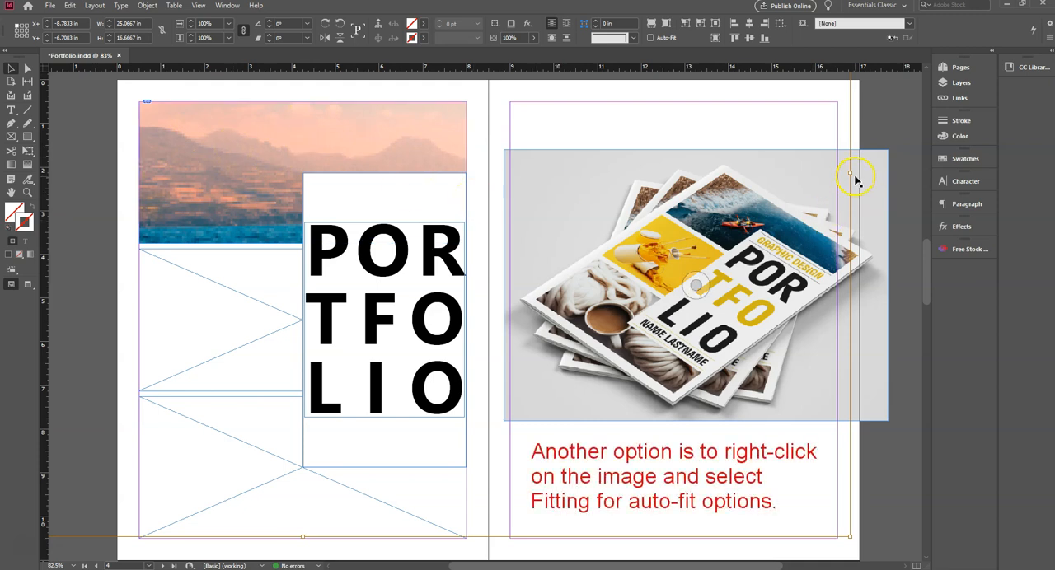
pyautogui.moveTo(850, 173); pyautogui.dragTo(468, 167)
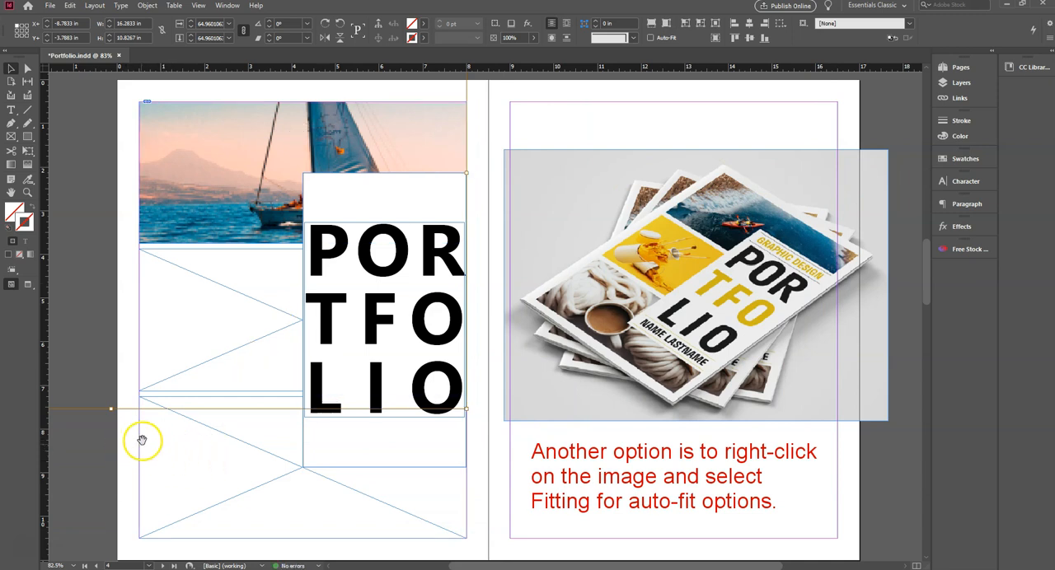
pyautogui.moveTo(130, 438); pyautogui.dragTo(462, 446)
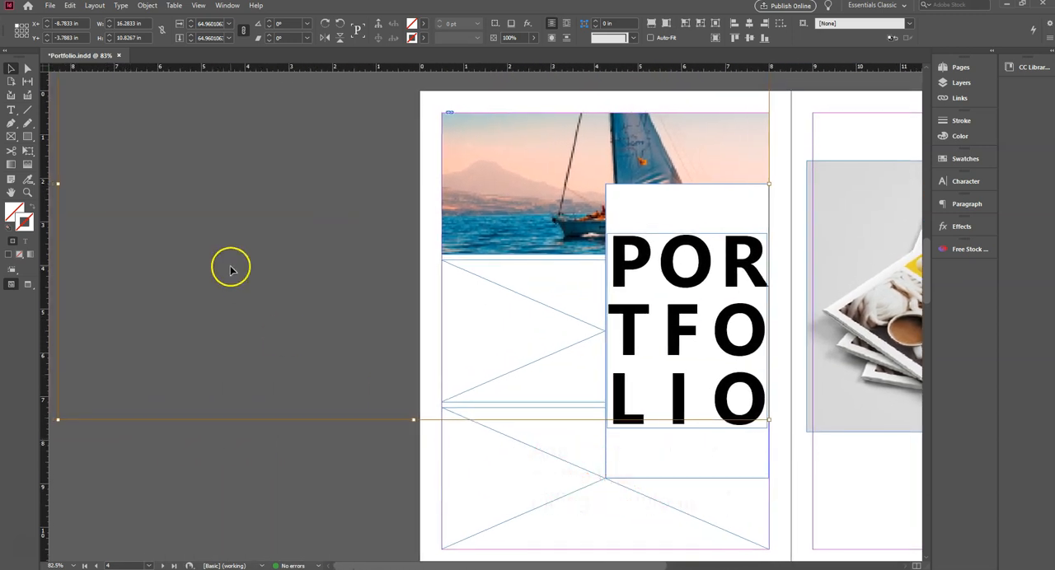
pyautogui.moveTo(56, 183); pyautogui.dragTo(443, 179)
# - Shift the sailboat image down inside its frame to a vertical offset of about -0.55 in, and deselect it
pyautogui.moveTo(543, 245); pyautogui.dragTo(275, 278)
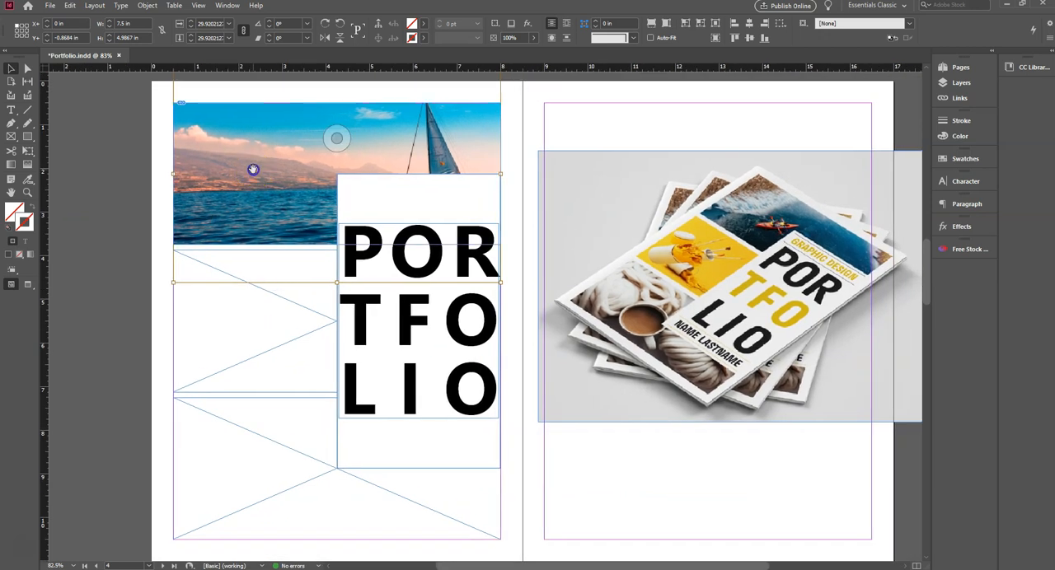
pyautogui.press('Down')
pyautogui.press('Down')
pyautogui.press('Down')
pyautogui.press('Down')
pyautogui.press('Down')
pyautogui.press('Down')
pyautogui.press('Down')
pyautogui.press('Down')
pyautogui.press('Down')
pyautogui.press('Down')
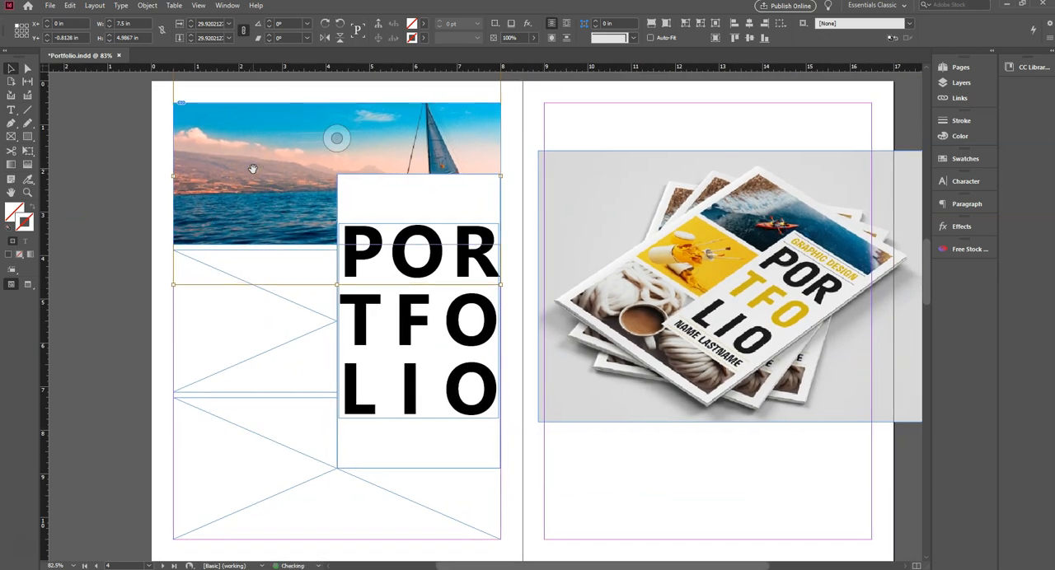
pyautogui.press('Down')
pyautogui.press('Down')
pyautogui.press('Down')
pyautogui.press('Down')
pyautogui.press('Down')
pyautogui.press('Down')
pyautogui.press('Down')
pyautogui.press('Down')
pyautogui.press('Down')
pyautogui.press('Down')
pyautogui.press('Down')
pyautogui.press('Down')
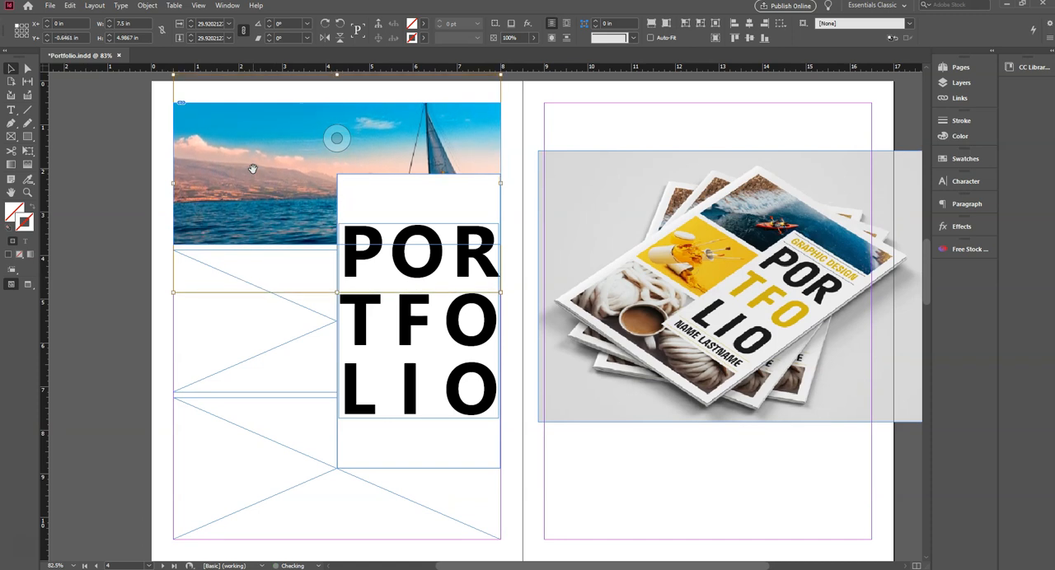
pyautogui.press('Down')
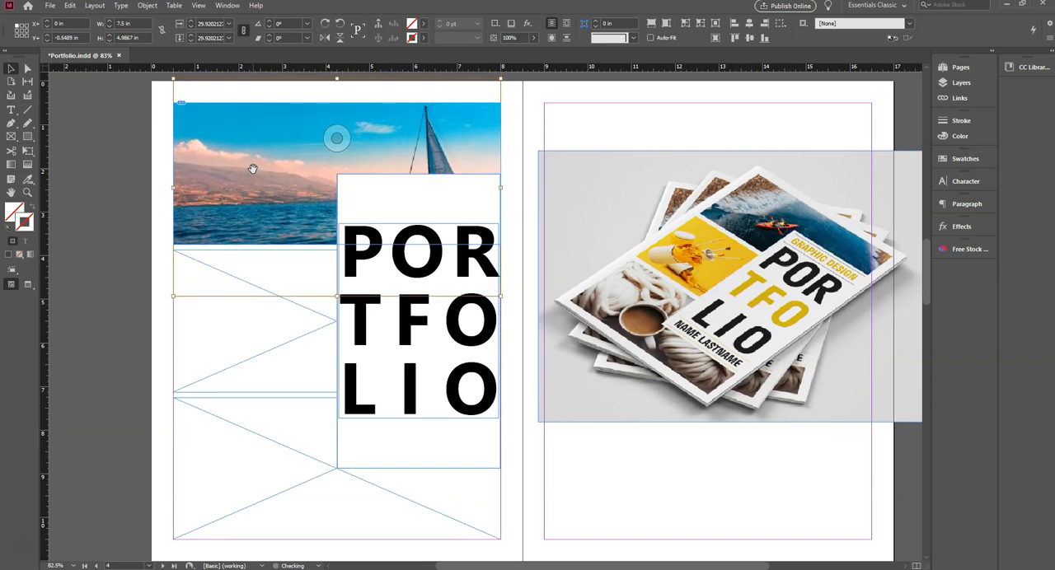
pyautogui.click(157, 165)
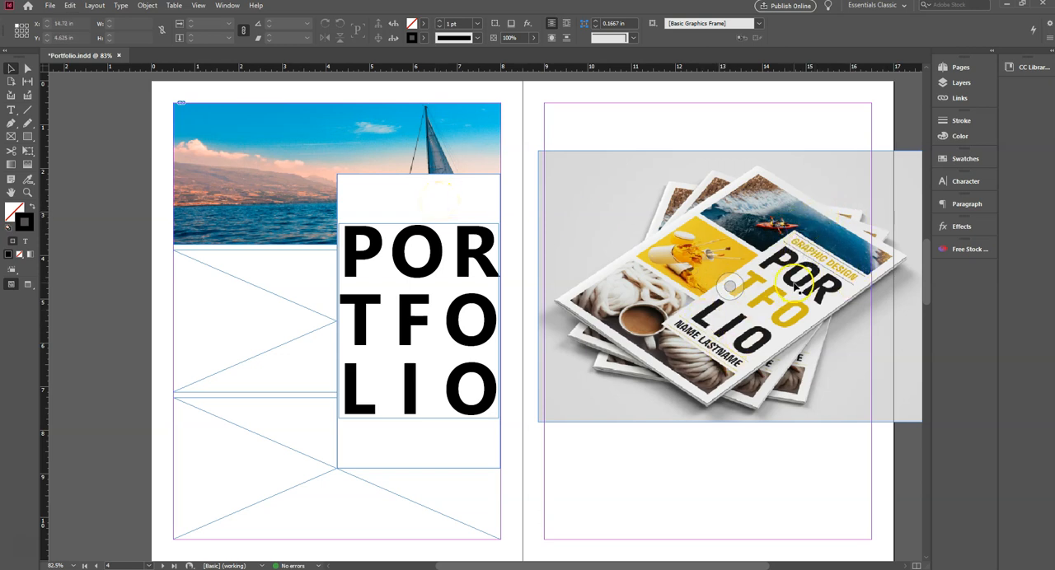
# - Move the white rectangle and the title text together across to the page's left margin, at X 0.5 in
pyautogui.click(445, 193)
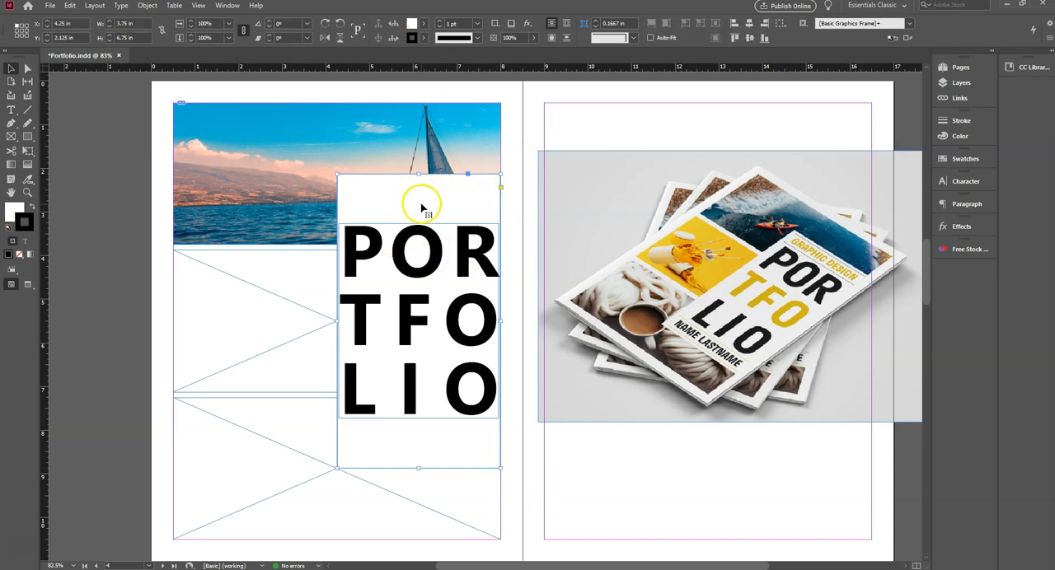
pyautogui.click(430, 262)
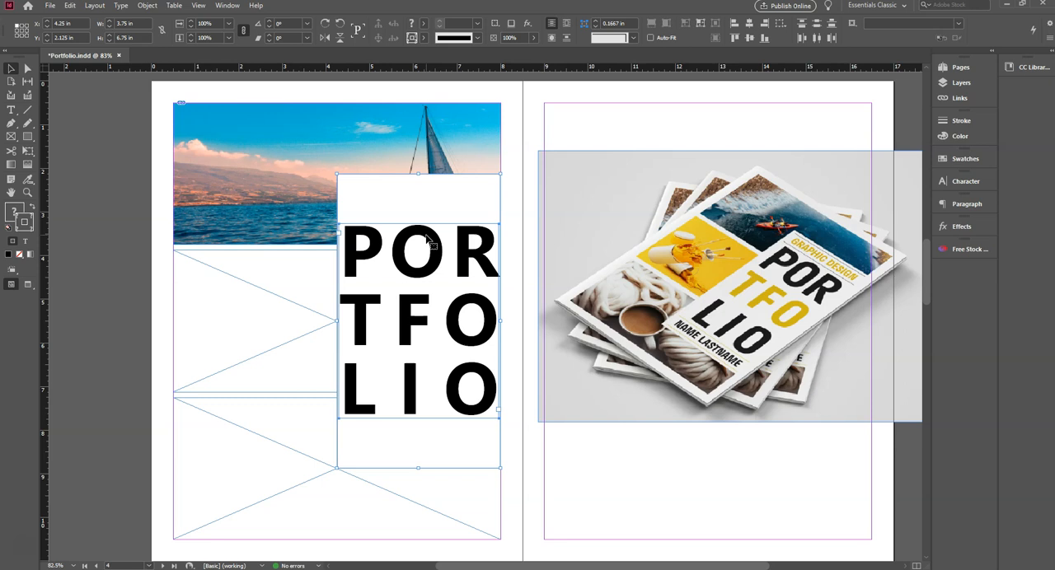
pyautogui.hotkey('shift', 'Left')
pyautogui.hotkey('shift', 'Left')
pyautogui.hotkey('shift', 'Left')
pyautogui.hotkey('shift', 'Left')
pyautogui.hotkey('shift', 'Left')
pyautogui.hotkey('shift', 'Left')
pyautogui.hotkey('shift', 'Left')
pyautogui.hotkey('shift', 'Left')
pyautogui.hotkey('shift', 'Left')
pyautogui.hotkey('shift', 'Left')
pyautogui.hotkey('shift', 'Left')
pyautogui.hotkey('shift', 'Left')
pyautogui.hotkey('shift', 'Left')
pyautogui.hotkey('shift', 'Left')
pyautogui.hotkey('shift', 'Left')
pyautogui.hotkey('shift', 'Left')
pyautogui.hotkey('shift', 'Left')
pyautogui.hotkey('shift', 'Left')
pyautogui.hotkey('shift', 'Left')
pyautogui.hotkey('shift', 'Left')
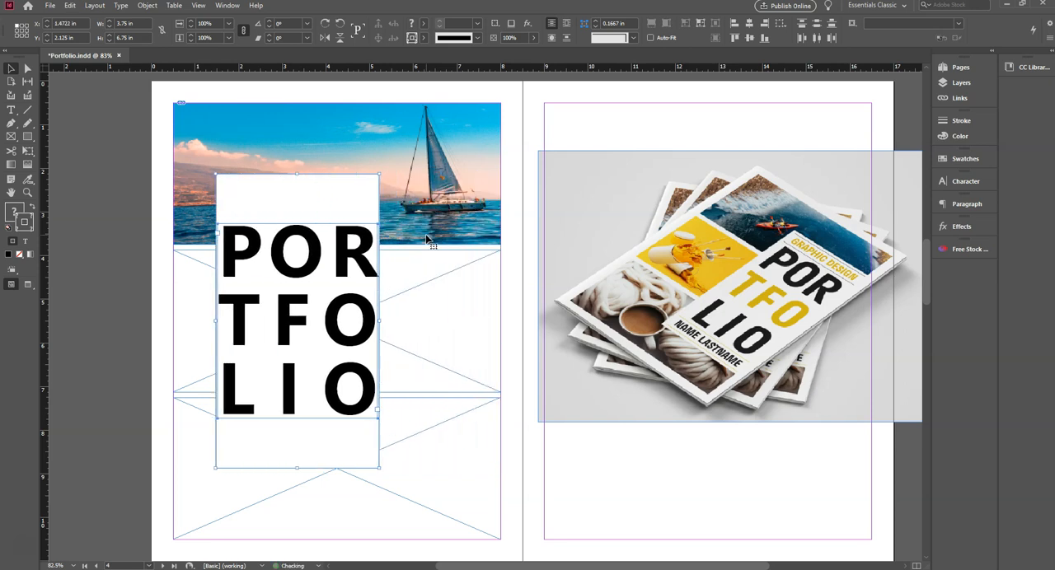
pyautogui.hotkey('shift', 'Left')
pyautogui.hotkey('shift', 'Left')
pyautogui.hotkey('shift', 'Left')
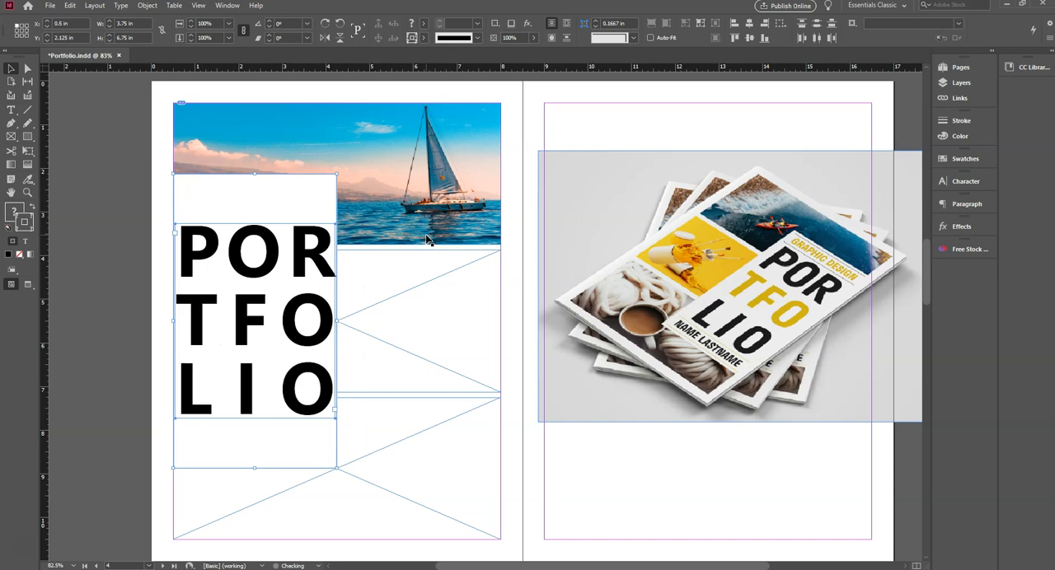
pyautogui.click(131, 166)
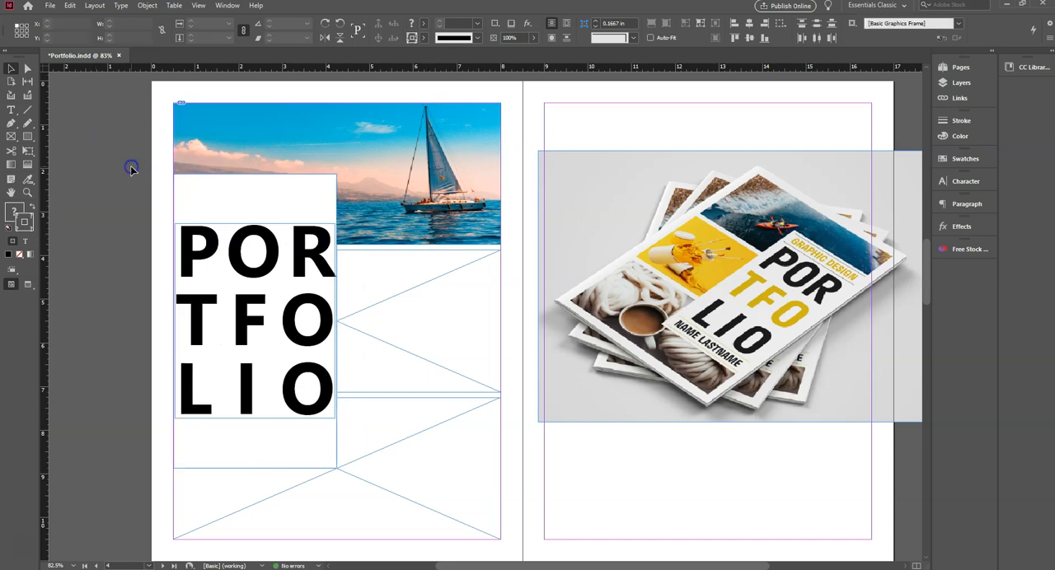
pyautogui.click(428, 173)
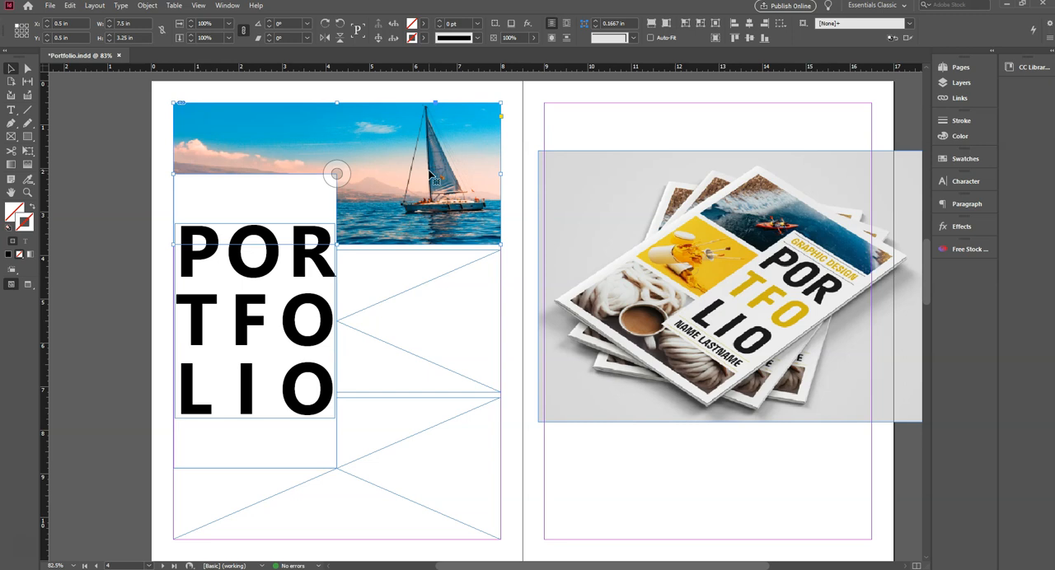
pyautogui.press('Down')
pyautogui.press('Down')
pyautogui.press('Down')
pyautogui.press('Down')
pyautogui.press('Down')
pyautogui.press('Down')
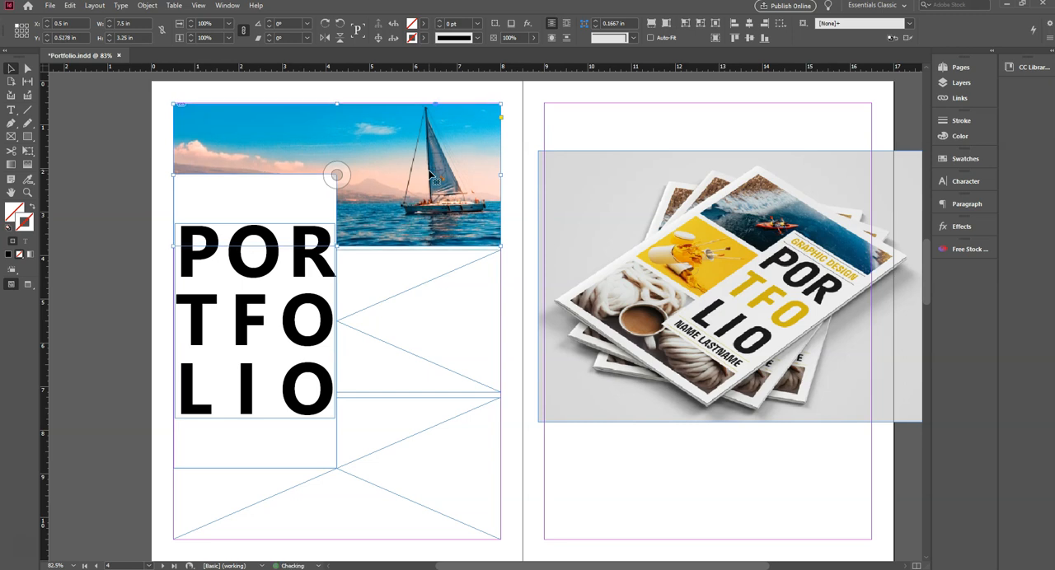
pyautogui.press('Up')
pyautogui.press('Up')
pyautogui.press('Up')
pyautogui.press('Up')
pyautogui.press('Up')
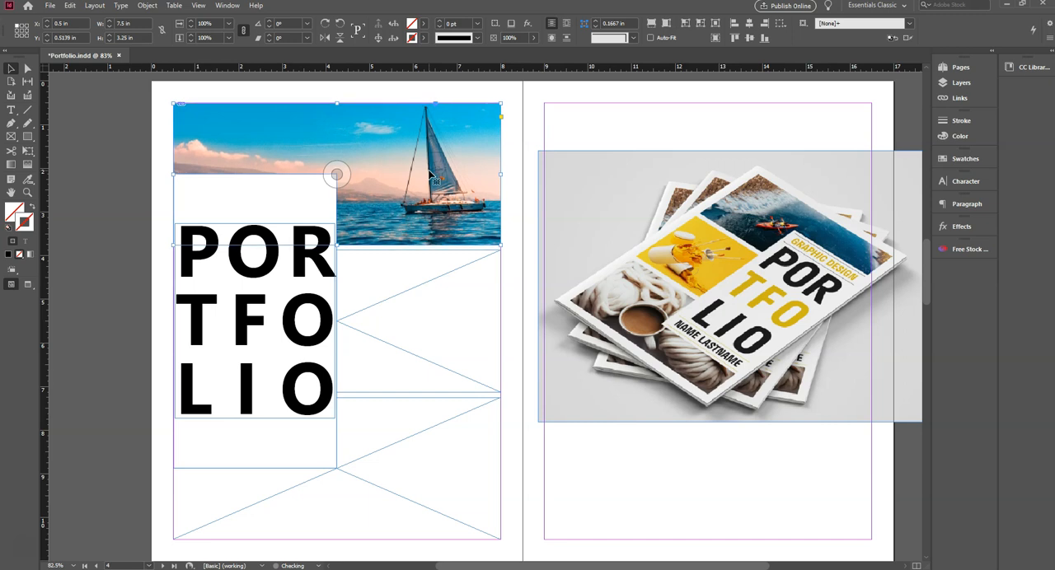
pyautogui.press('Up')
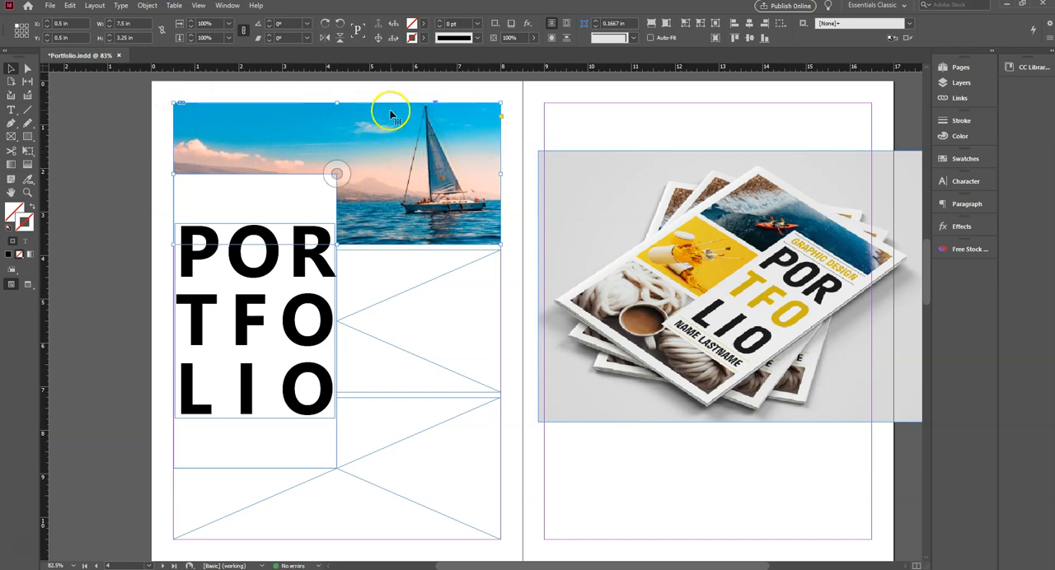
# - Lower the sailboat image inside its frame to a vertical offset of about -0.42 in, and deselect it
pyautogui.click(337, 171)
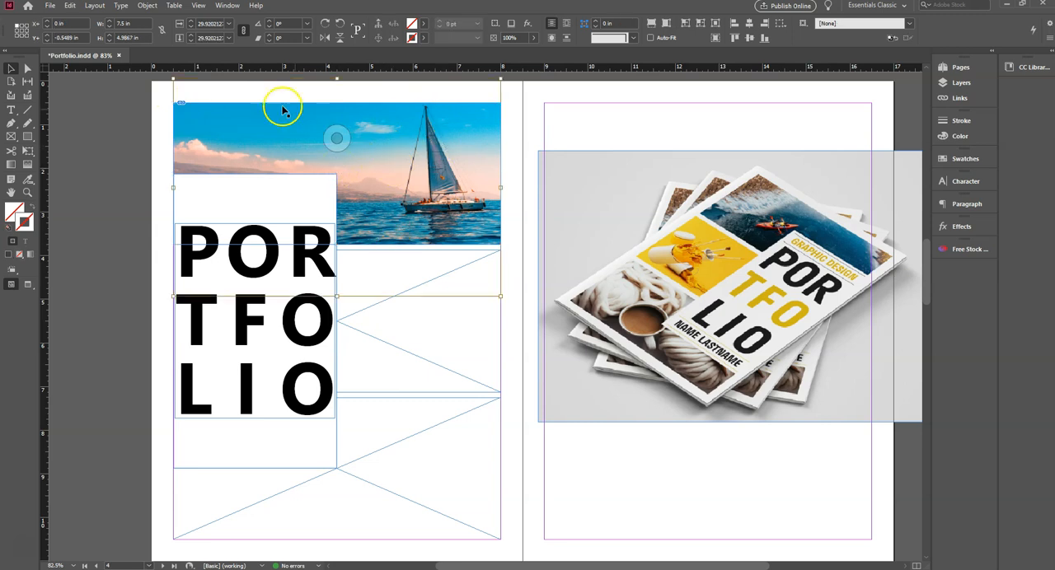
pyautogui.moveTo(329, 262); pyautogui.dragTo(330, 262)
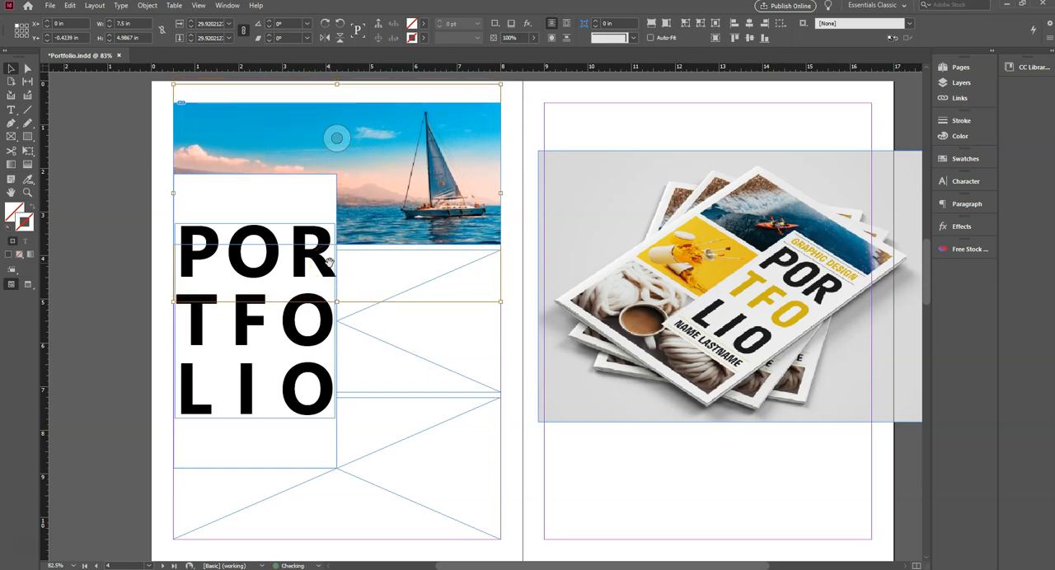
pyautogui.click(159, 215)
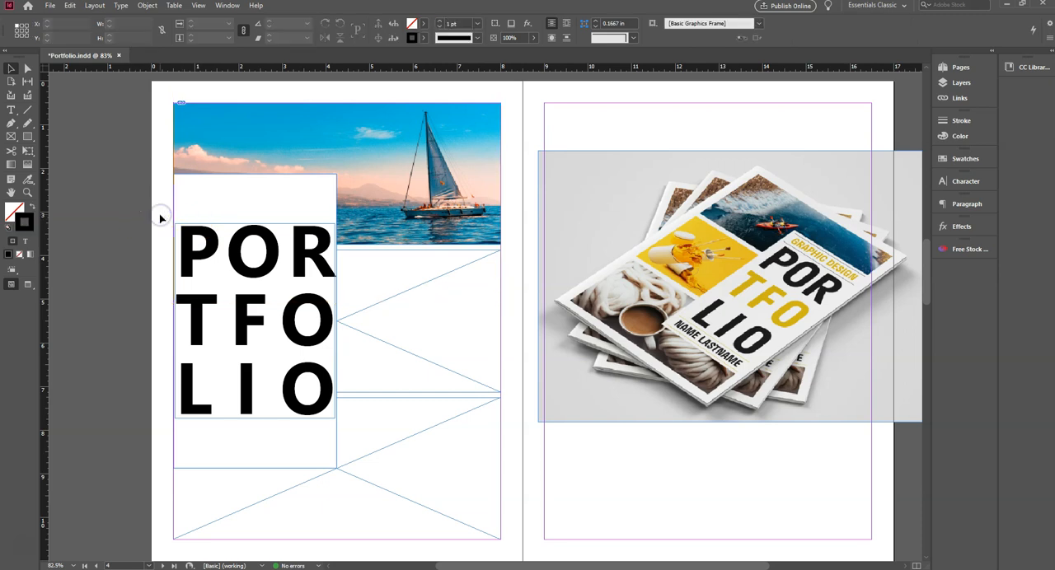
# - Switch to File Explorer's Images folder and place the image 1867285 into the cover's middle image frame
pyautogui.scroll(-2, 160, 217)
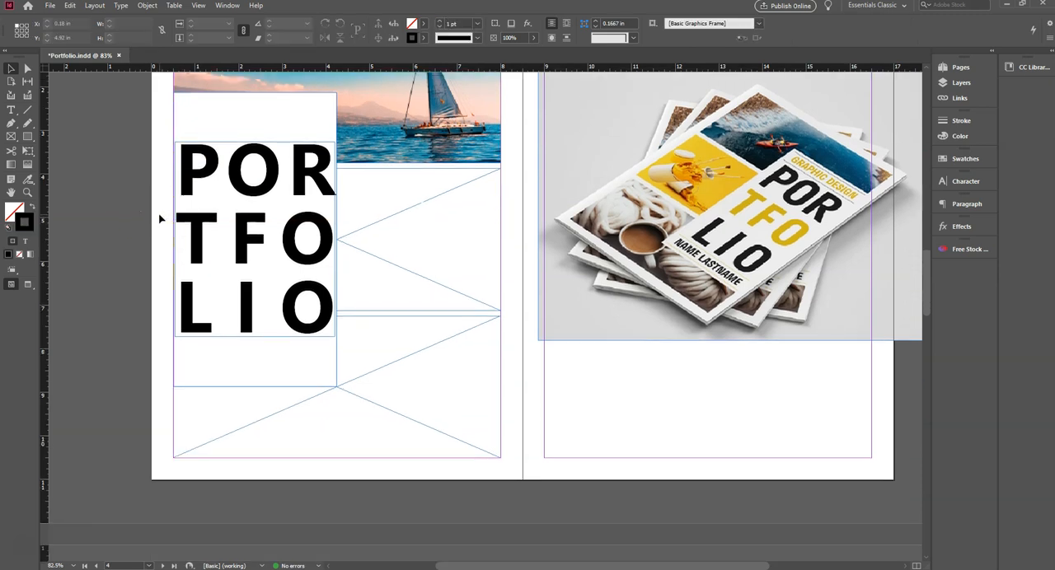
pyautogui.scroll(2, 160, 218)
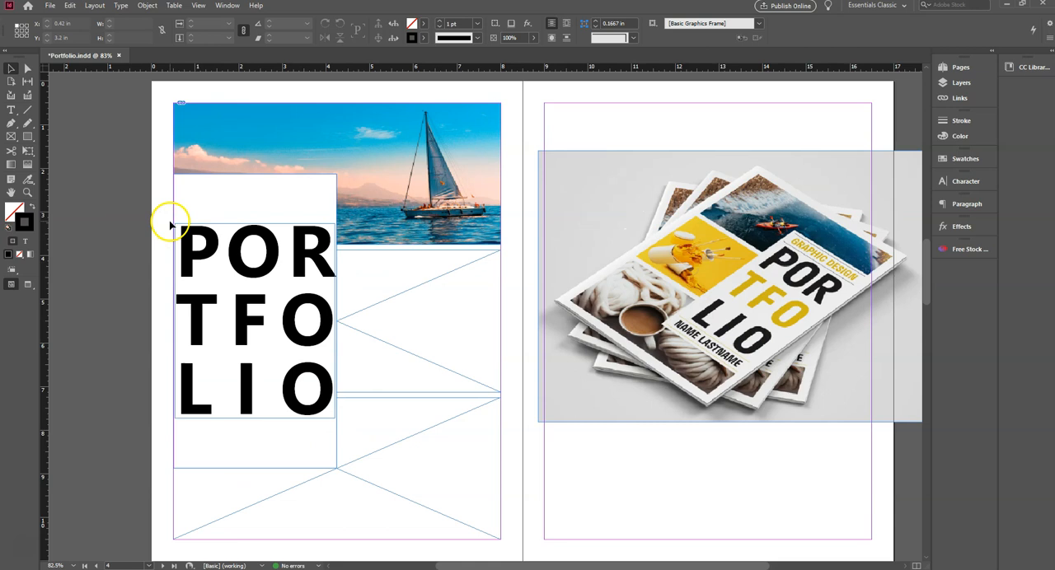
pyautogui.click(412, 321)
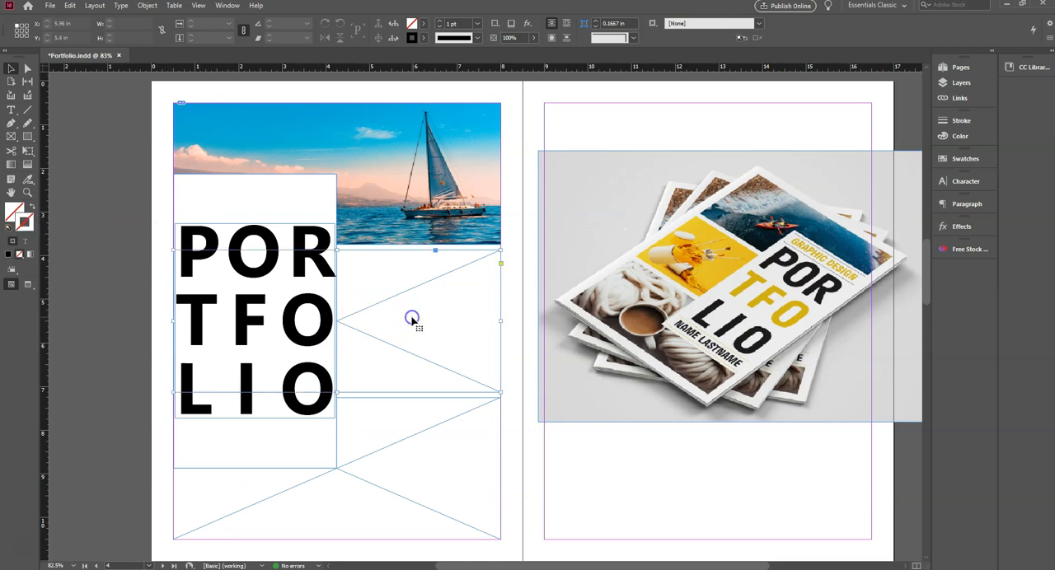
pyautogui.click(304, 569)
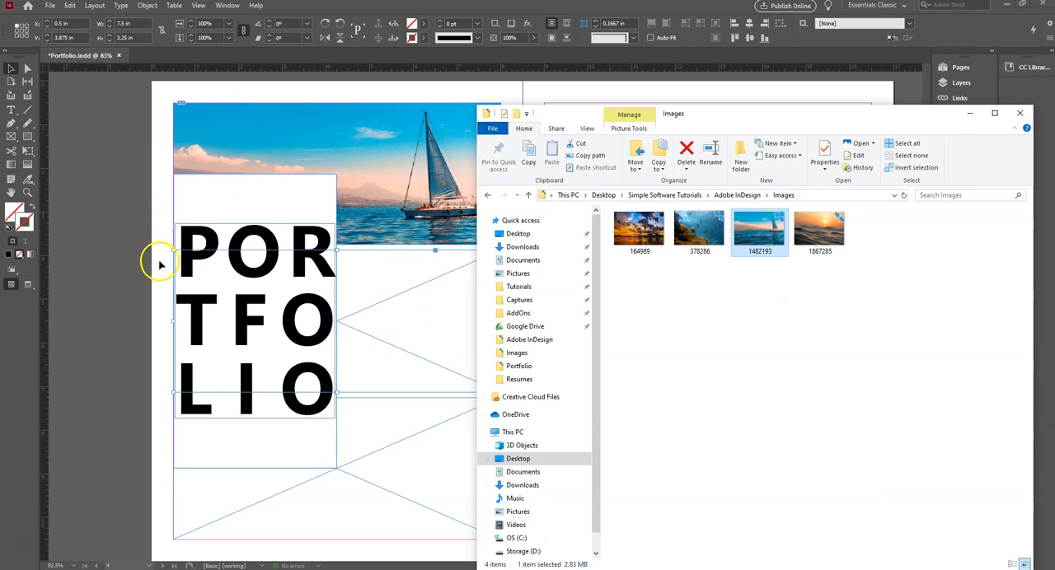
pyautogui.moveTo(818, 232); pyautogui.dragTo(406, 300)
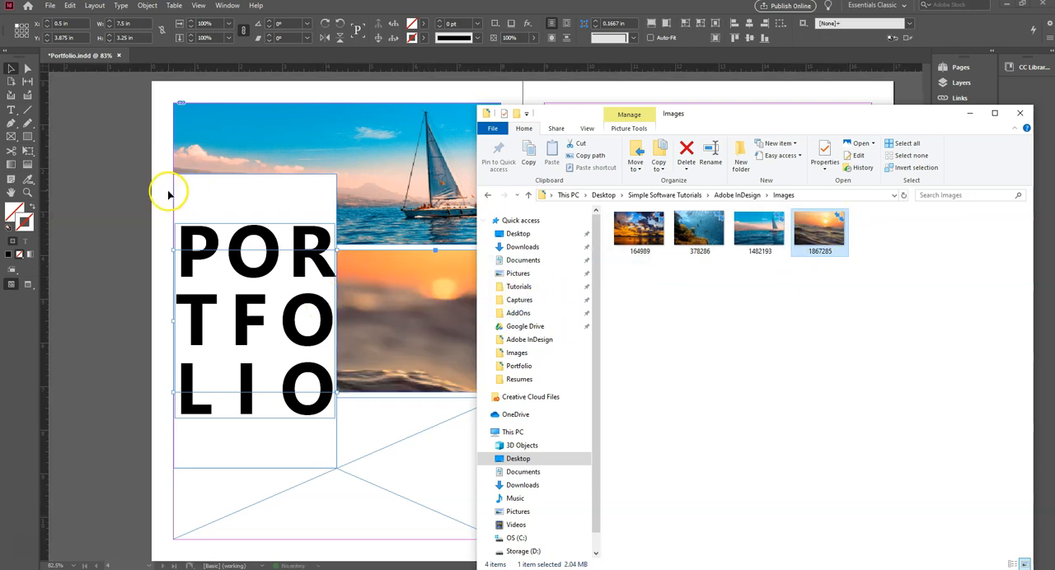
# - Scale the sunset image inside the middle frame proportionally down to about 38.8%, about 7.46 in wide, and deselect it
pyautogui.click(165, 192)
pyautogui.click(418, 320)
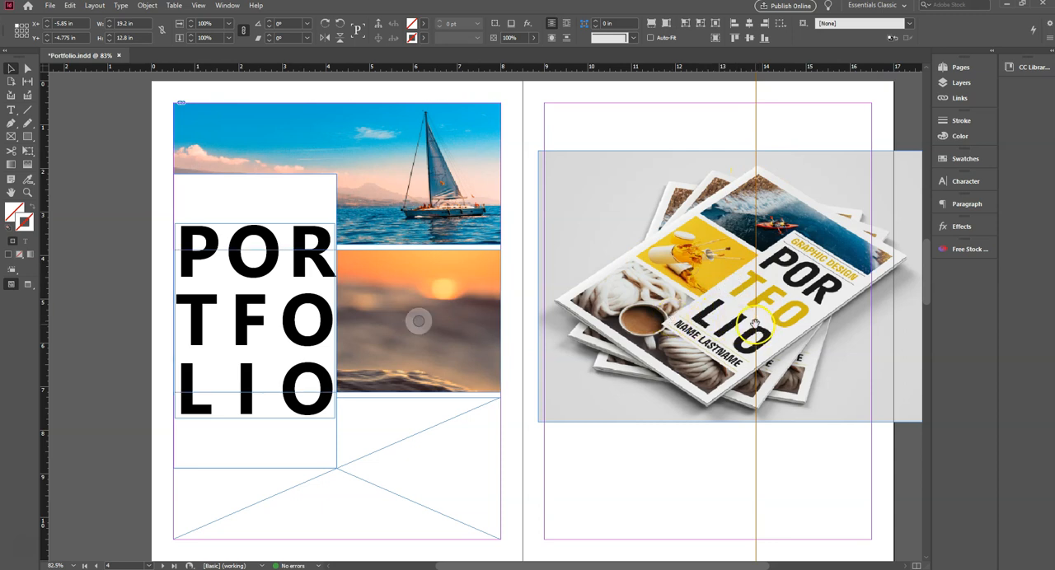
pyautogui.moveTo(756, 323); pyautogui.dragTo(502, 327)
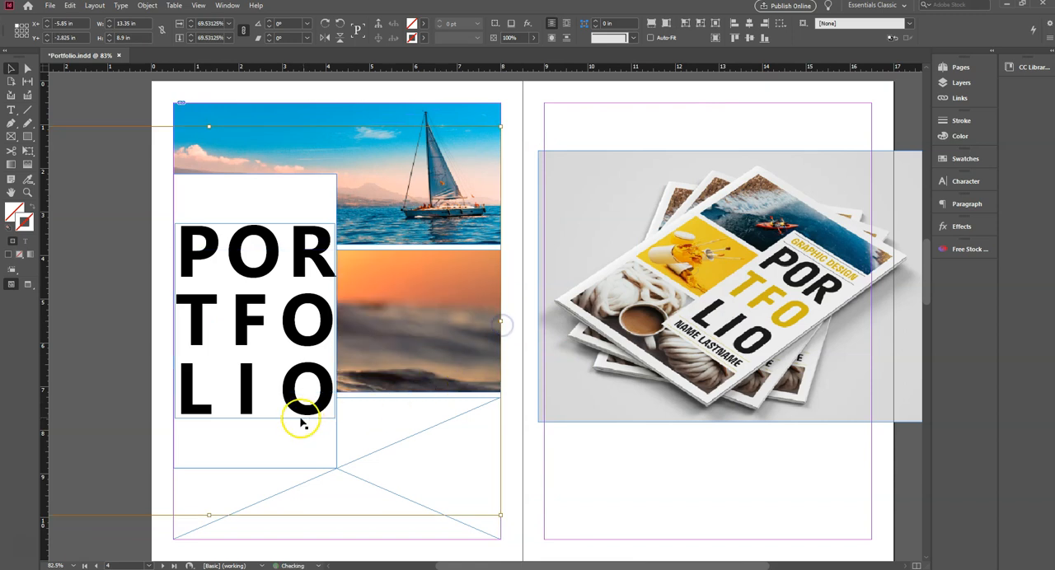
pyautogui.moveTo(186, 437); pyautogui.dragTo(351, 438)
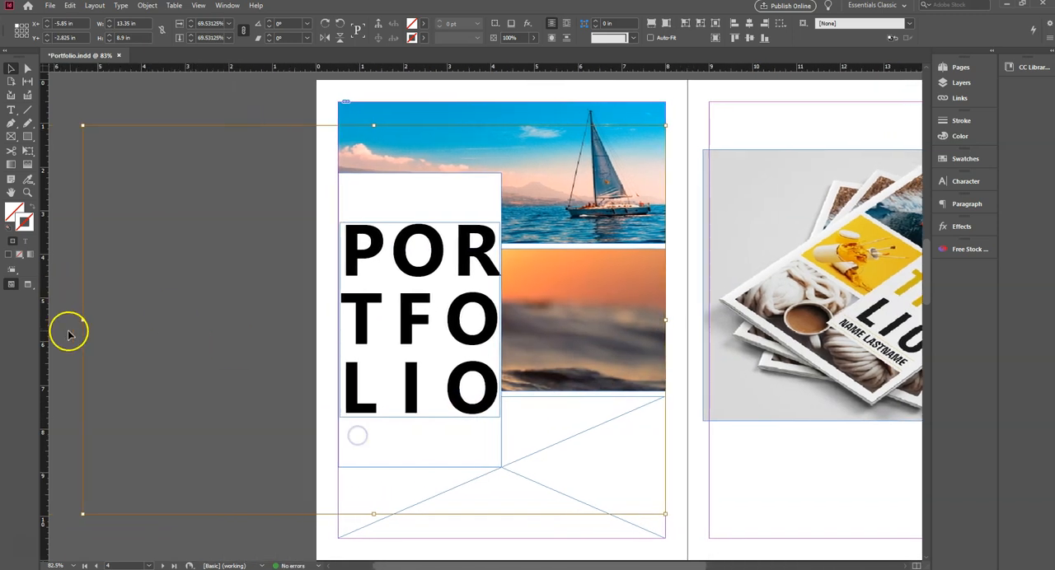
pyautogui.moveTo(83, 321); pyautogui.dragTo(340, 341)
pyautogui.click(266, 292)
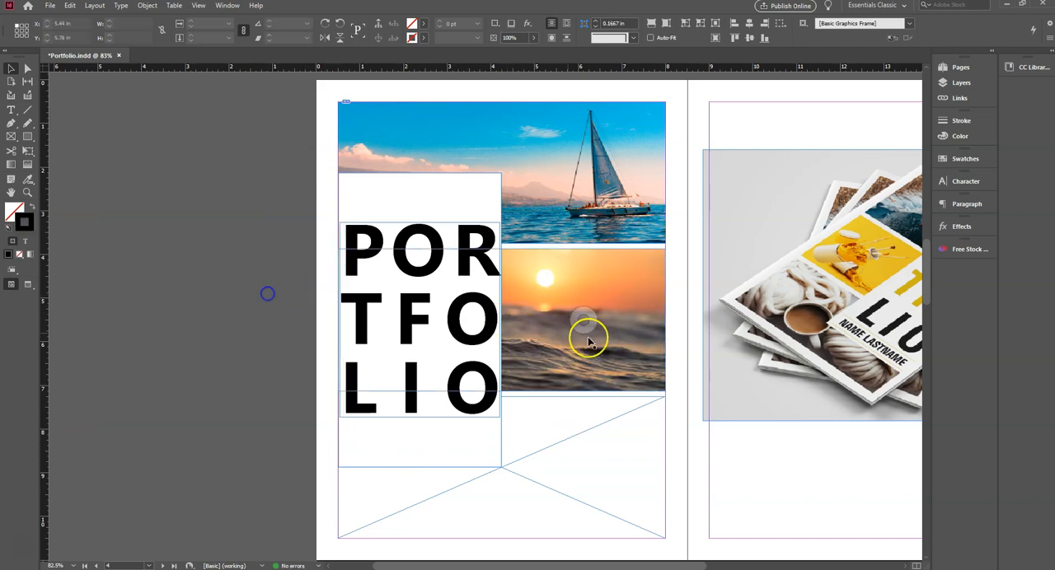
# - Shift the sunset image right inside the middle frame to a horizontal offset of about 0.78 in, and deselect it
pyautogui.moveTo(680, 381); pyautogui.dragTo(529, 360)
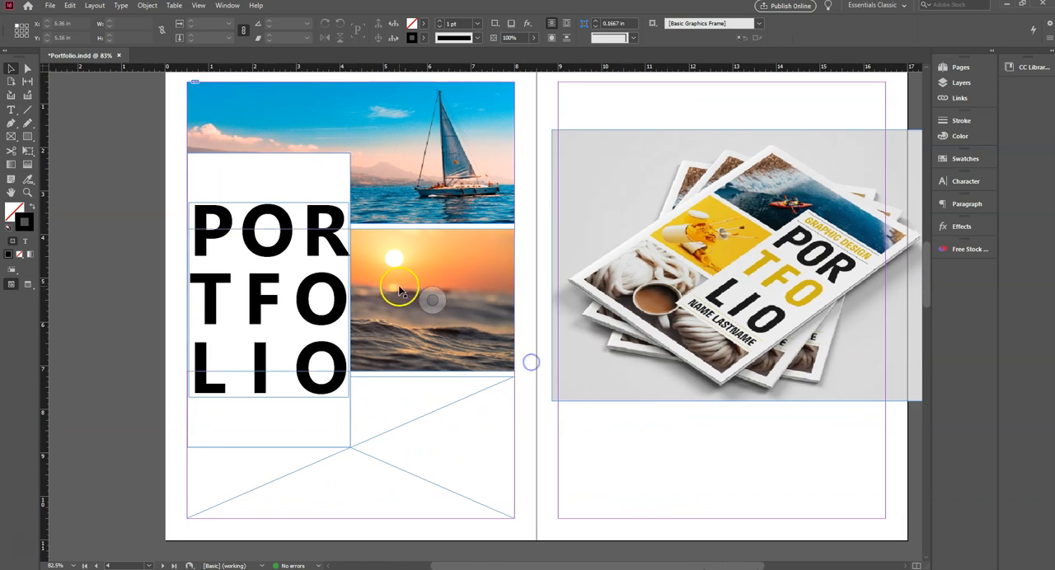
pyautogui.click(432, 299)
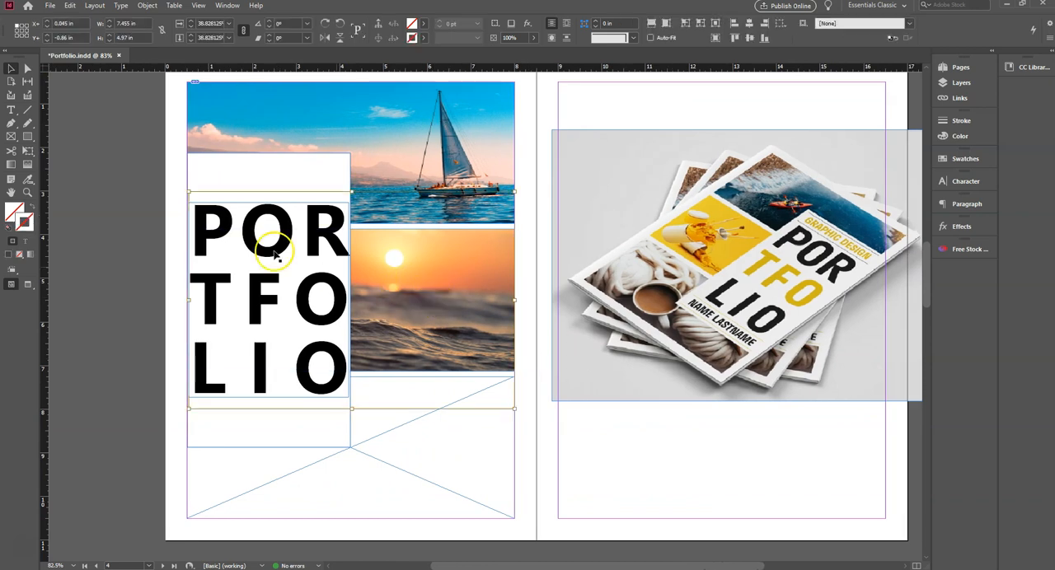
pyautogui.press('Right')
pyautogui.press('Right')
pyautogui.press('Right')
pyautogui.press('Right')
pyautogui.press('Right')
pyautogui.press('Right')
pyautogui.press('Right')
pyautogui.press('Right')
pyautogui.press('Right')
pyautogui.press('Right')
pyautogui.press('Right')
pyautogui.press('Right')
pyautogui.press('Right')
pyautogui.press('Right')
pyautogui.press('Right')
pyautogui.press('Right')
pyautogui.press('Right')
pyautogui.press('Right')
pyautogui.press('Right')
pyautogui.press('Right')
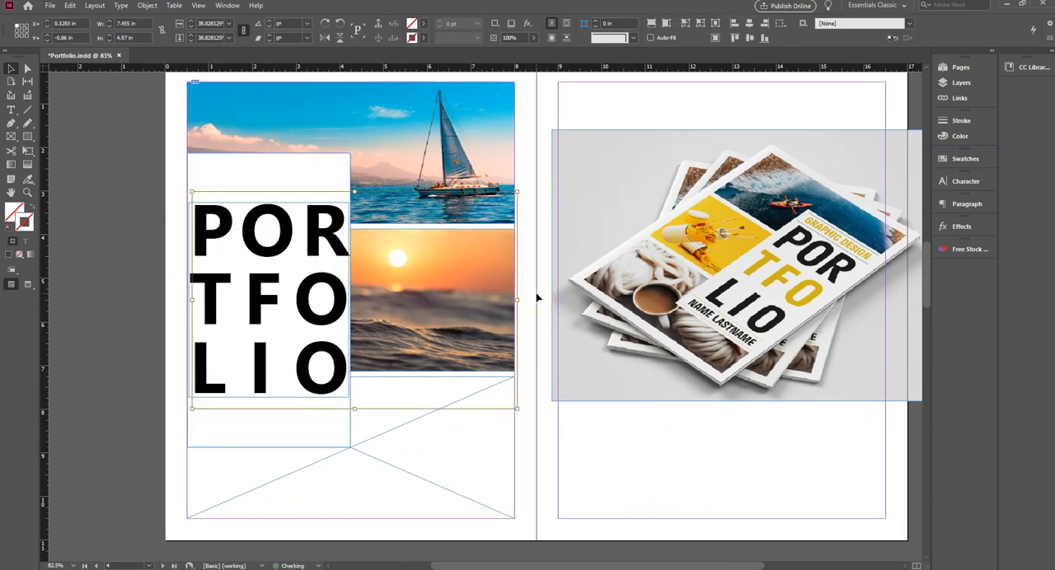
pyautogui.press('Right')
pyautogui.press('Right')
pyautogui.press('Right')
pyautogui.press('Right')
pyautogui.press('Right')
pyautogui.press('Right')
pyautogui.press('Right')
pyautogui.press('Right')
pyautogui.press('Right')
pyautogui.press('Right')
pyautogui.press('Right')
pyautogui.press('Right')
pyautogui.press('Right')
pyautogui.press('Right')
pyautogui.press('Right')
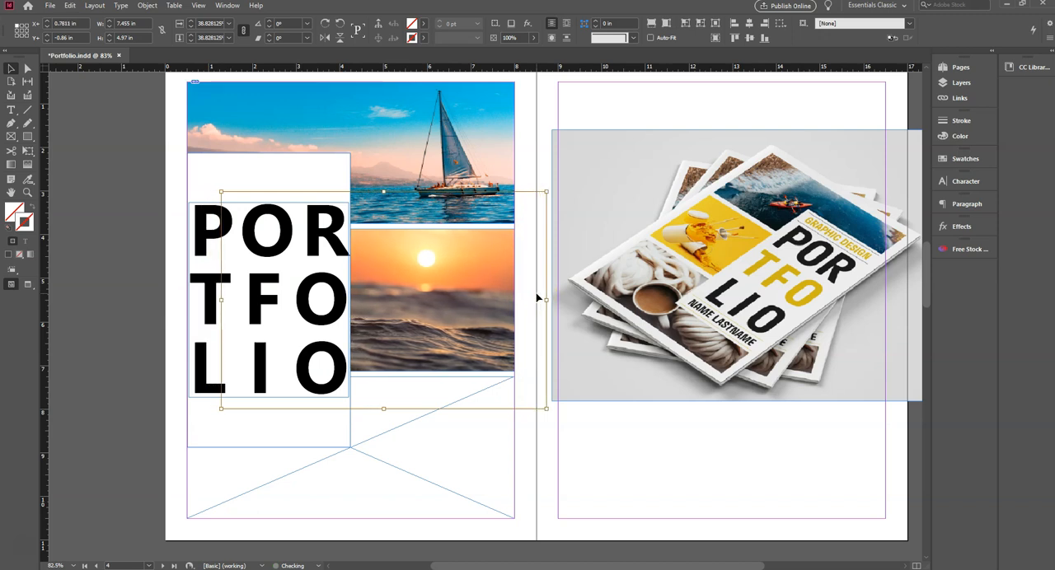
pyautogui.click(151, 220)
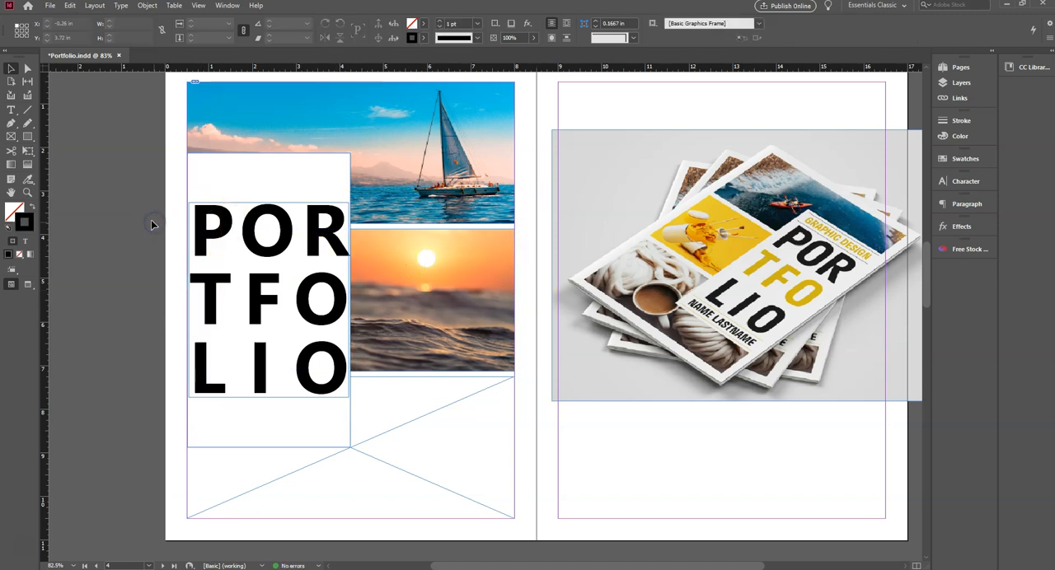
# - Switch to File Explorer's Images folder and place the image 378286 into the cover's bottom image frame
pyautogui.scroll(-1, 151, 220)
pyautogui.click(457, 420)
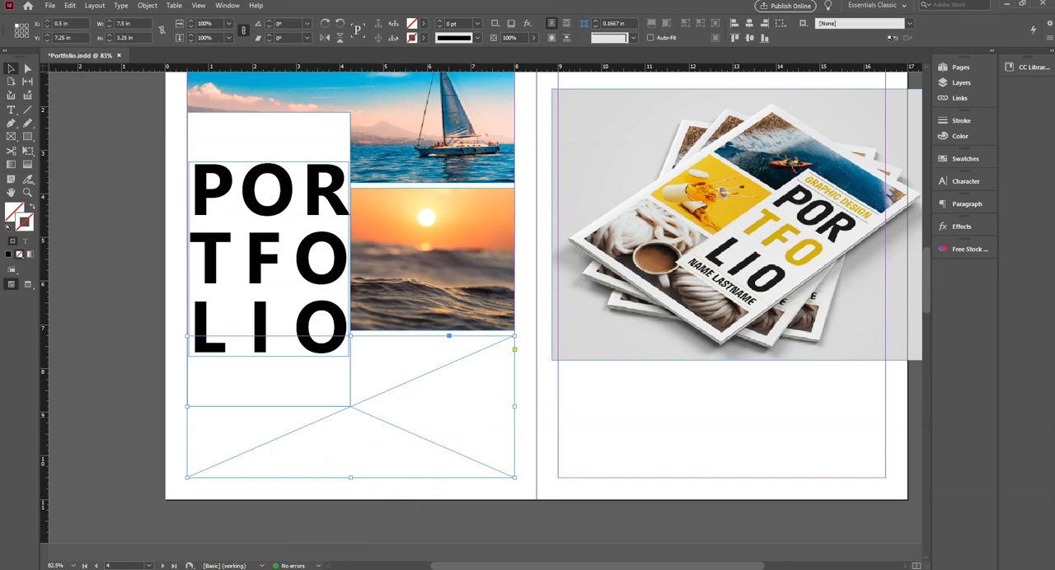
pyautogui.hotkey('alt', 'Tab')
pyautogui.moveTo(697, 226); pyautogui.dragTo(398, 394)
pyautogui.click(156, 355)
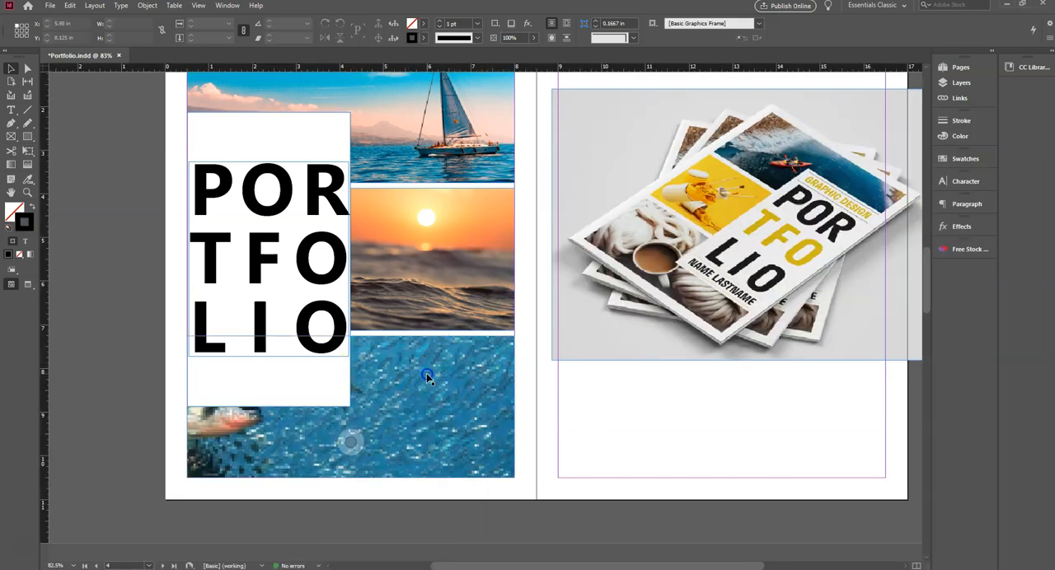
# - Scale the underwater image inside the bottom frame proportionally down to about 61.8%, with its right edge on the frame's right edge
pyautogui.click(427, 377)
pyautogui.click(344, 408)
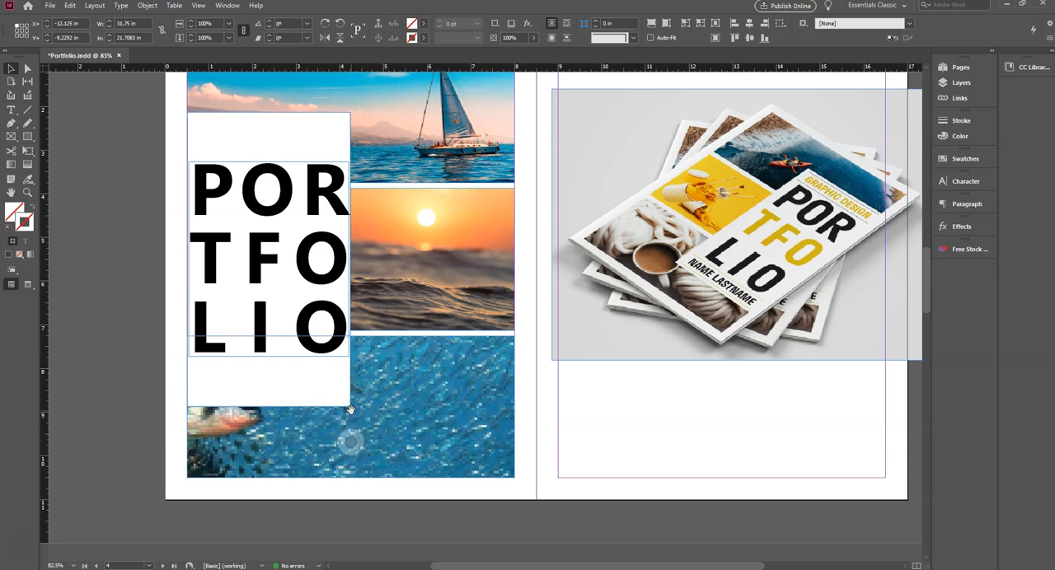
pyautogui.click(636, 421)
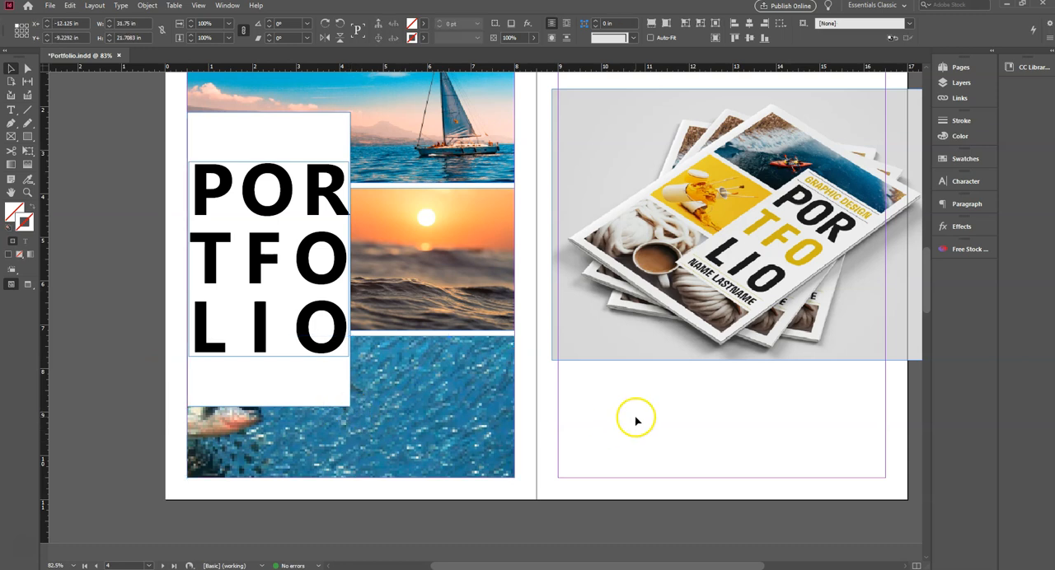
pyautogui.hscroll(2, 523, 423)
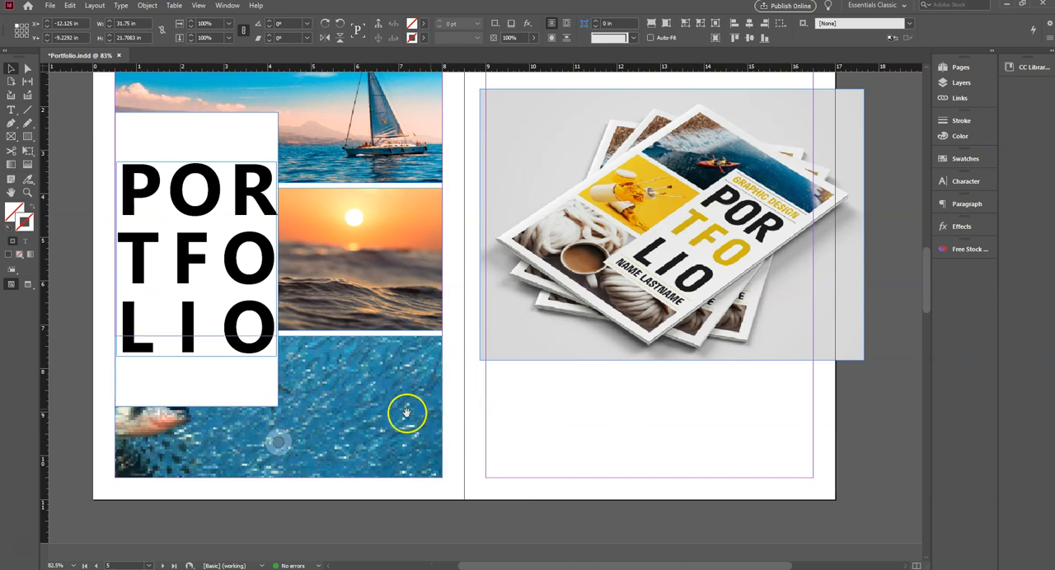
pyautogui.click(279, 405)
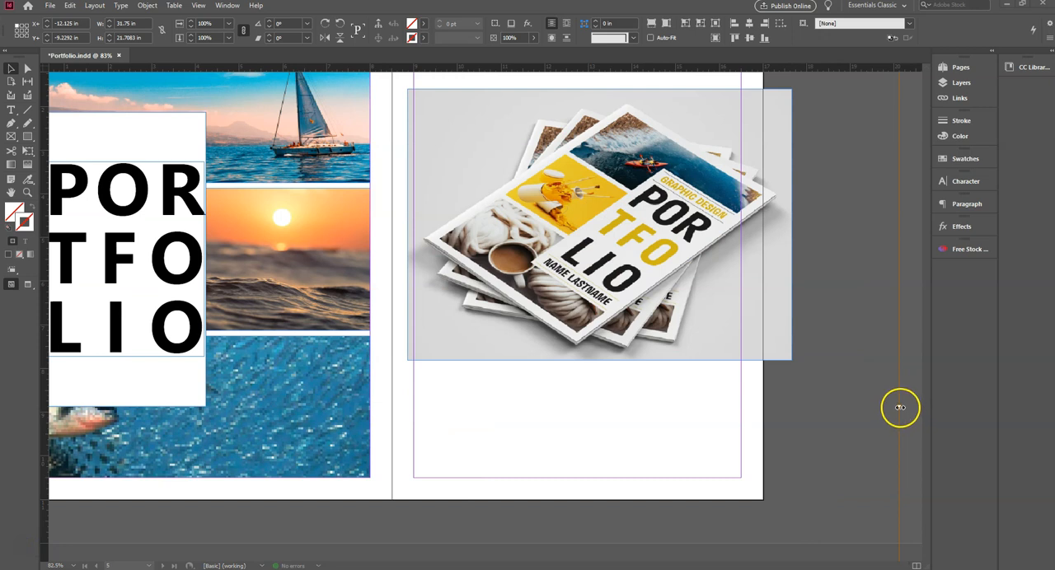
pyautogui.moveTo(899, 407); pyautogui.dragTo(370, 400)
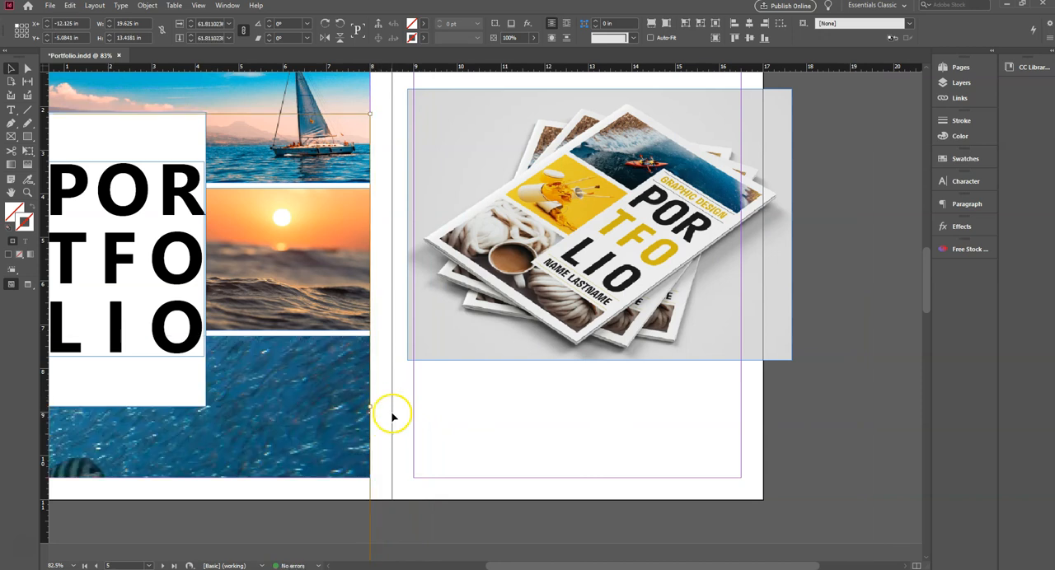
# - Try to reduce the underwater image's height to about 7.62 in from its top edge, and undo the change
pyautogui.moveTo(389, 411); pyautogui.dragTo(871, 403)
pyautogui.moveTo(343, 389); pyautogui.dragTo(380, 391)
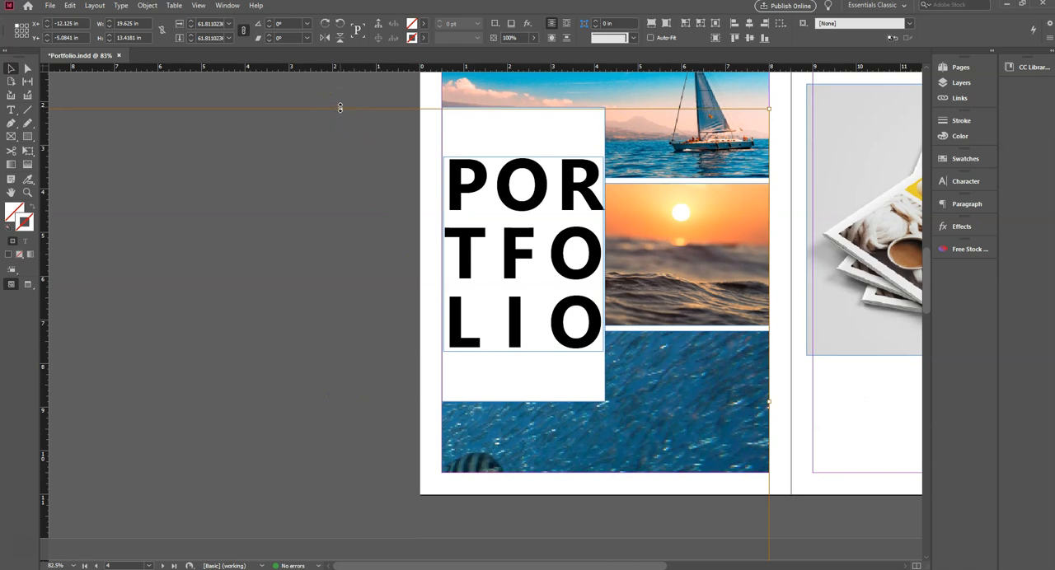
pyautogui.moveTo(340, 108); pyautogui.dragTo(341, 363)
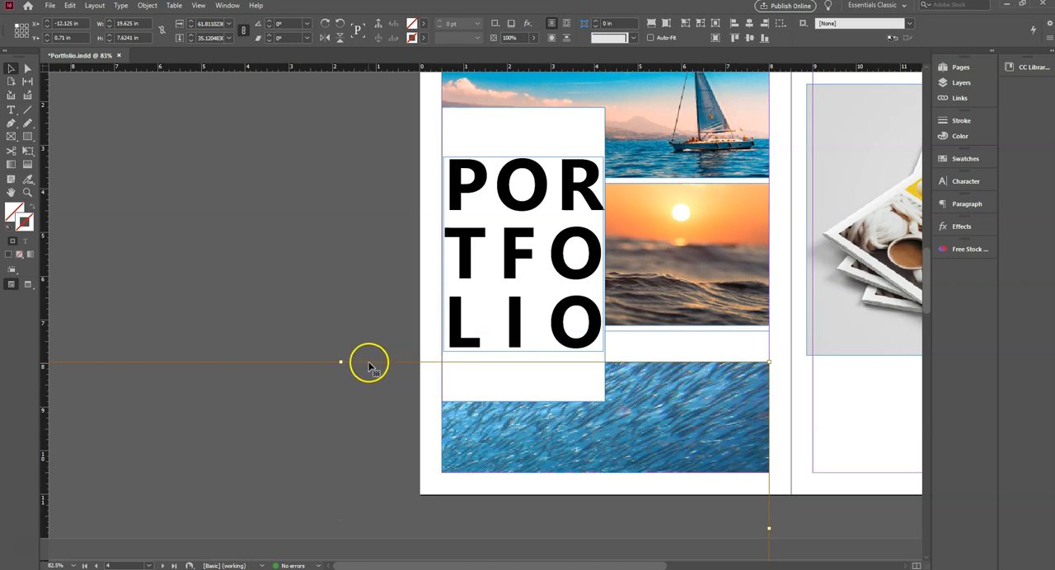
pyautogui.hotkey('ctrl', 'z')
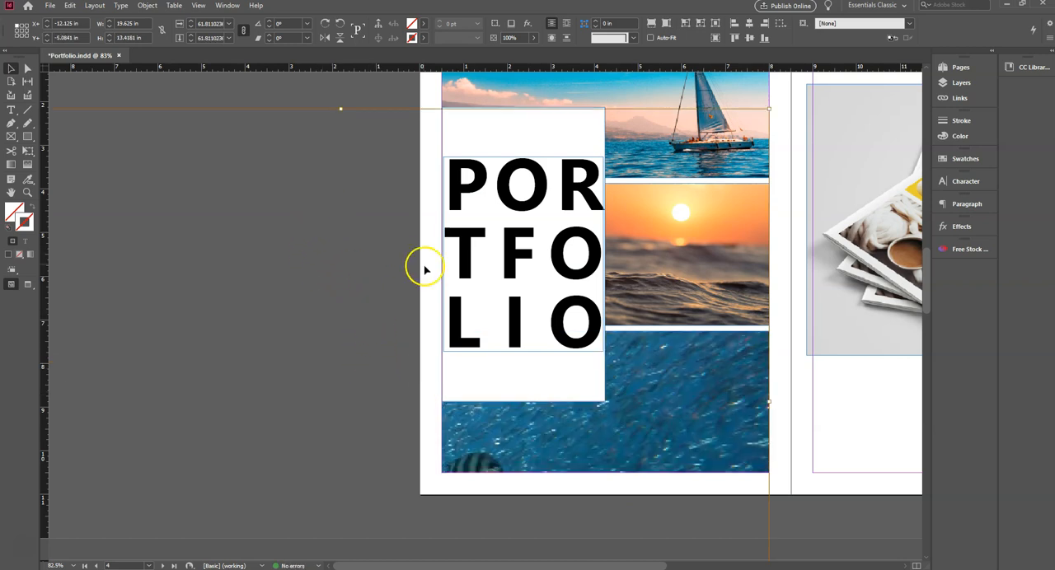
# - Reposition the underwater image and scale it proportionally to about 23.6%, making it 7.5 in wide to span the bottom frame exactly
pyautogui.moveTo(524, 430); pyautogui.dragTo(789, 433)
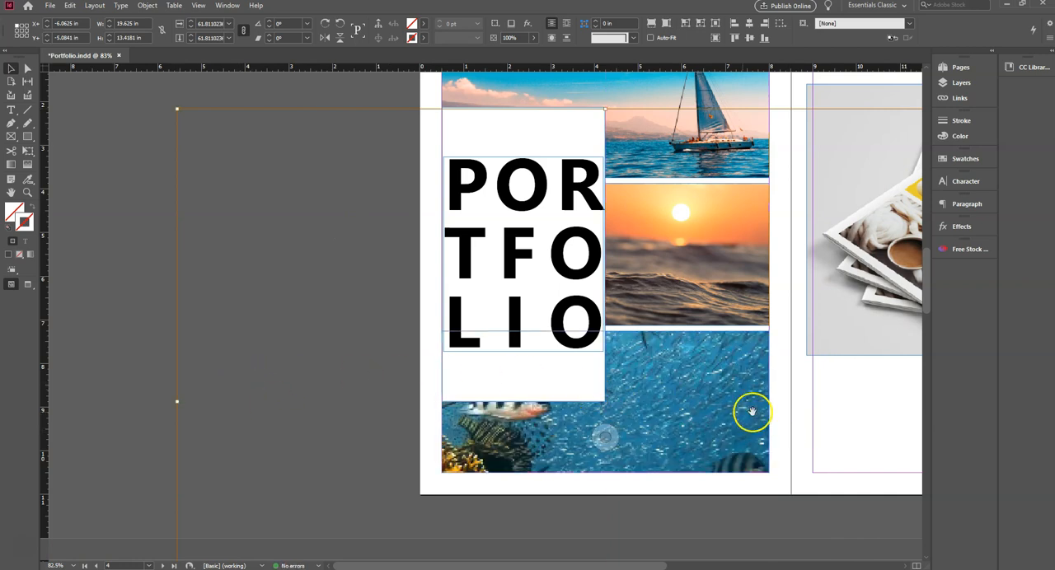
pyautogui.moveTo(177, 401); pyautogui.dragTo(518, 423)
pyautogui.moveTo(693, 428); pyautogui.dragTo(569, 423)
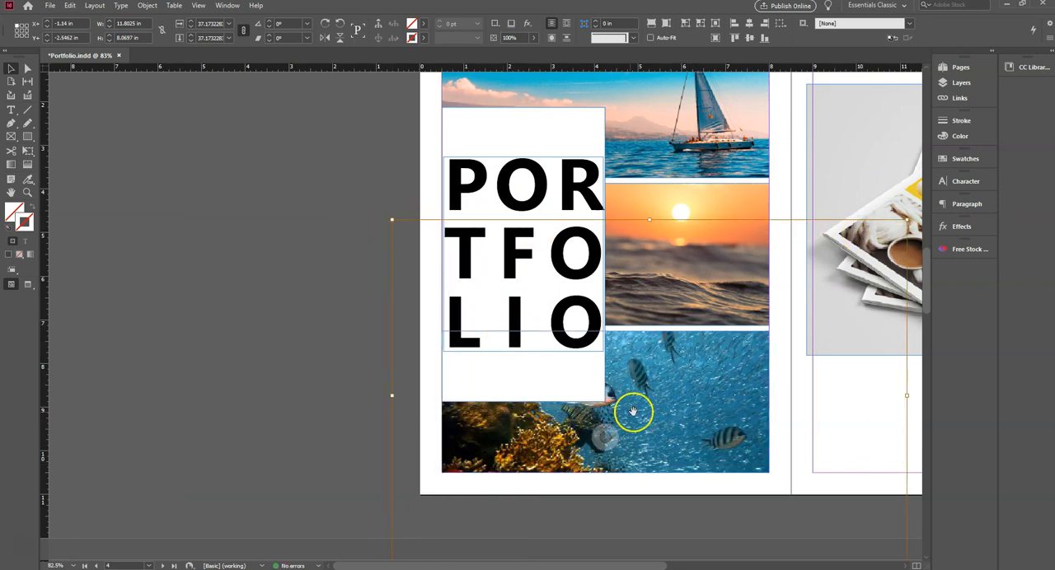
pyautogui.moveTo(393, 396); pyautogui.dragTo(443, 398)
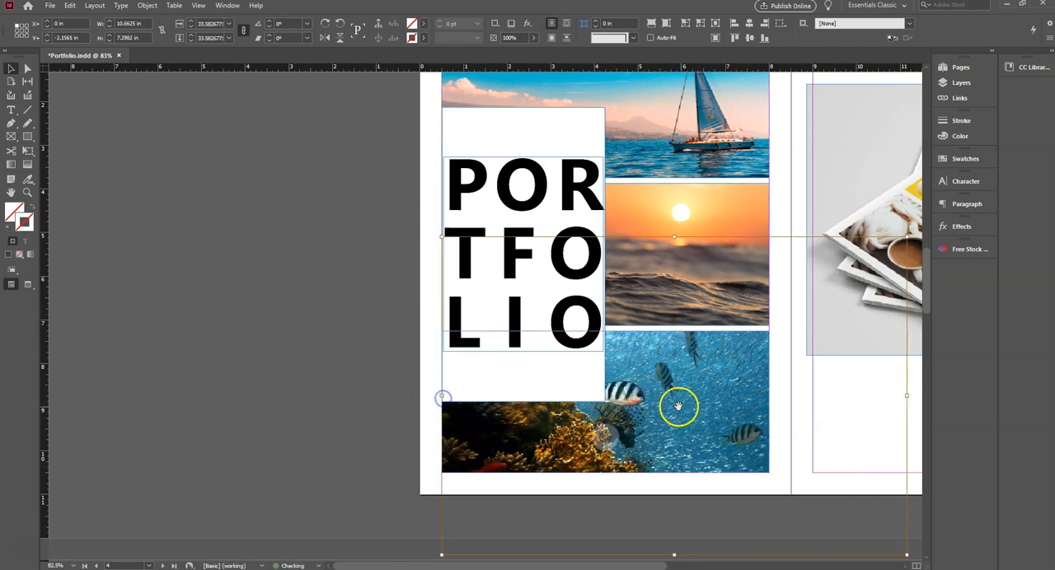
pyautogui.moveTo(777, 422); pyautogui.dragTo(659, 412)
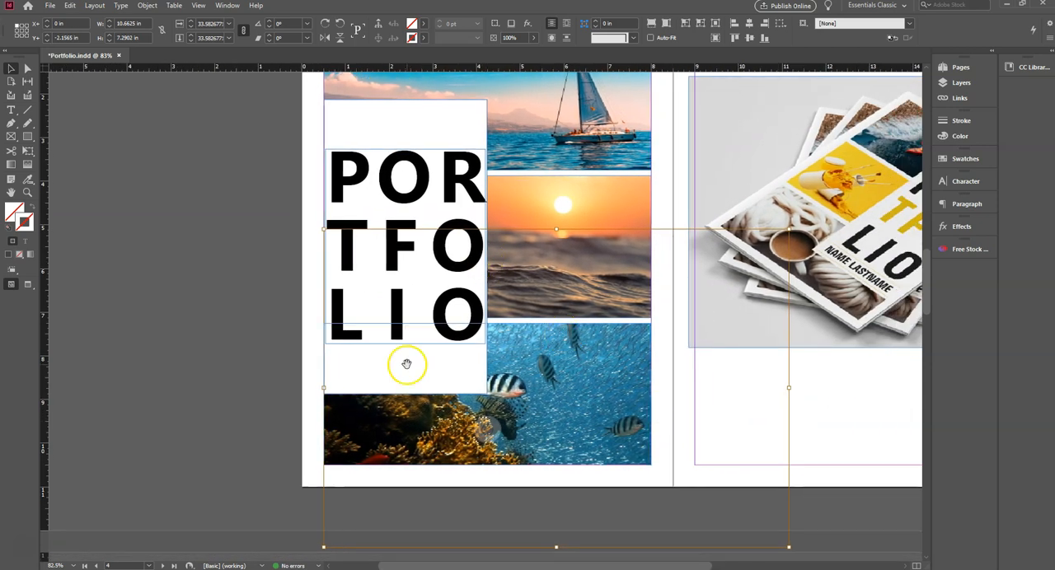
pyautogui.moveTo(790, 386); pyautogui.dragTo(651, 386)
# - Adjust the underwater image vertically inside the bottom frame to an offset of about -1.46 in, and deselect it
pyautogui.click(457, 397)
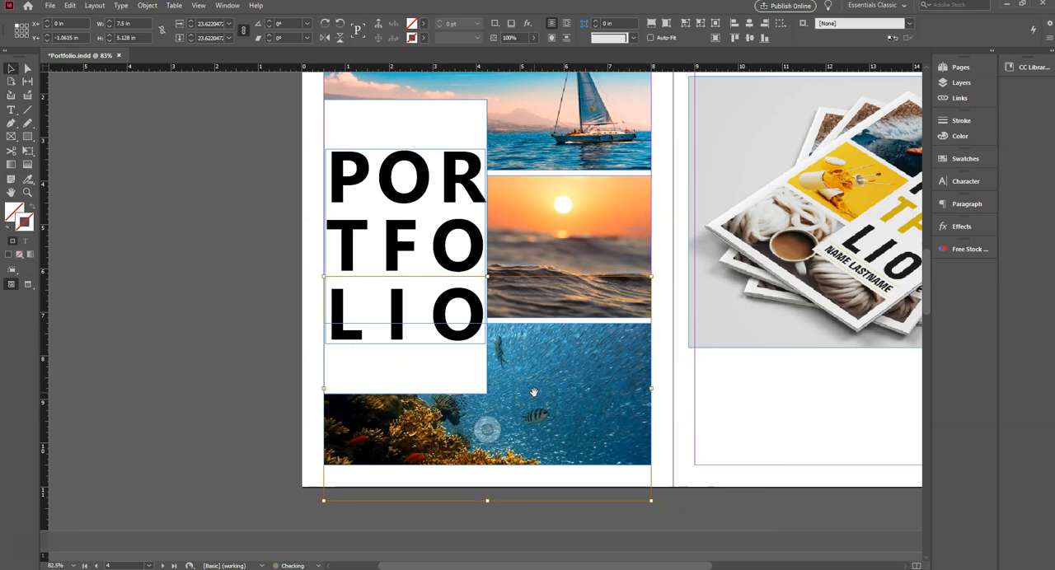
pyautogui.press('Down')
pyautogui.press('Down')
pyautogui.press('Down')
pyautogui.press('Down')
pyautogui.press('Down')
pyautogui.press('Down')
pyautogui.press('Down')
pyautogui.press('Down')
pyautogui.press('Down')
pyautogui.press('Down')
pyautogui.press('Down')
pyautogui.press('Down')
pyautogui.press('Down')
pyautogui.press('Down')
pyautogui.press('Down')
pyautogui.press('Down')
pyautogui.press('Down')
pyautogui.press('Down')
pyautogui.press('Down')
pyautogui.press('Down')
pyautogui.press('Down')
pyautogui.press('Down')
pyautogui.press('Down')
pyautogui.press('Down')
pyautogui.press('Down')
pyautogui.press('Down')
pyautogui.press('Down')
pyautogui.press('Down')
pyautogui.press('Down')
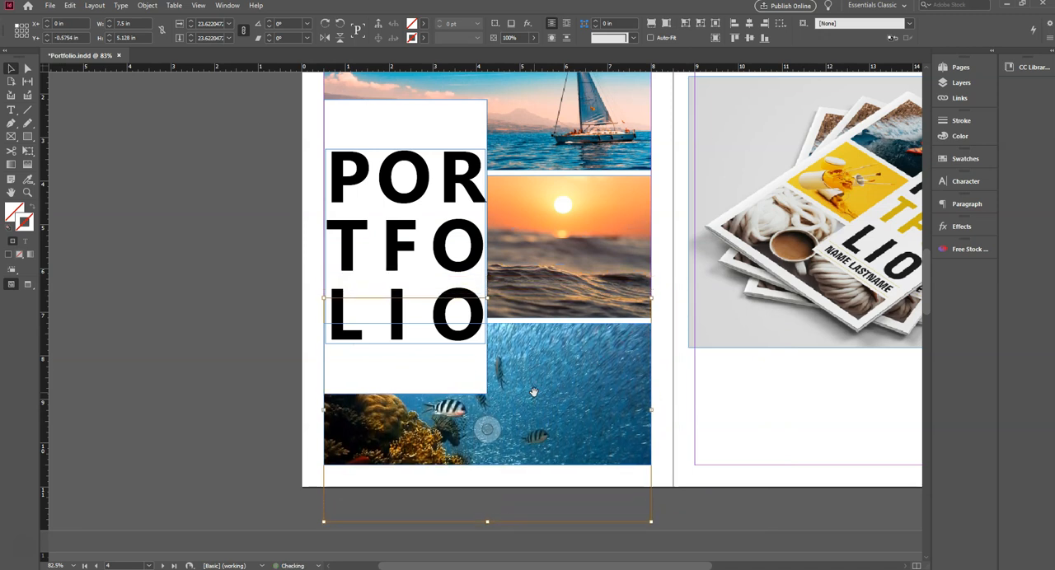
pyautogui.press('Up')
pyautogui.press('Up')
pyautogui.press('Up')
pyautogui.press('Up')
pyautogui.press('Up')
pyautogui.press('Up')
pyautogui.press('Up')
pyautogui.press('Up')
pyautogui.press('Up')
pyautogui.press('Up')
pyautogui.press('Up')
pyautogui.press('Up')
pyautogui.press('Up')
pyautogui.press('Up')
pyautogui.press('Up')
pyautogui.press('Up')
pyautogui.press('Up')
pyautogui.press('Up')
pyautogui.press('Up')
pyautogui.press('Up')
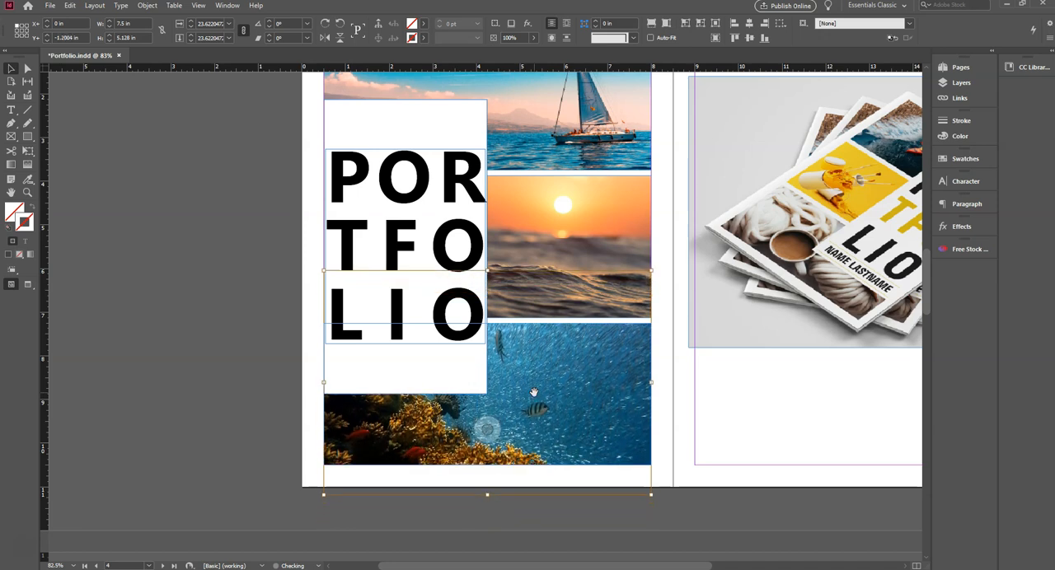
pyautogui.press('Up')
pyautogui.press('Up')
pyautogui.press('Up')
pyautogui.press('Up')
pyautogui.press('Up')
pyautogui.press('Up')
pyautogui.press('Up')
pyautogui.press('Up')
pyautogui.press('Up')
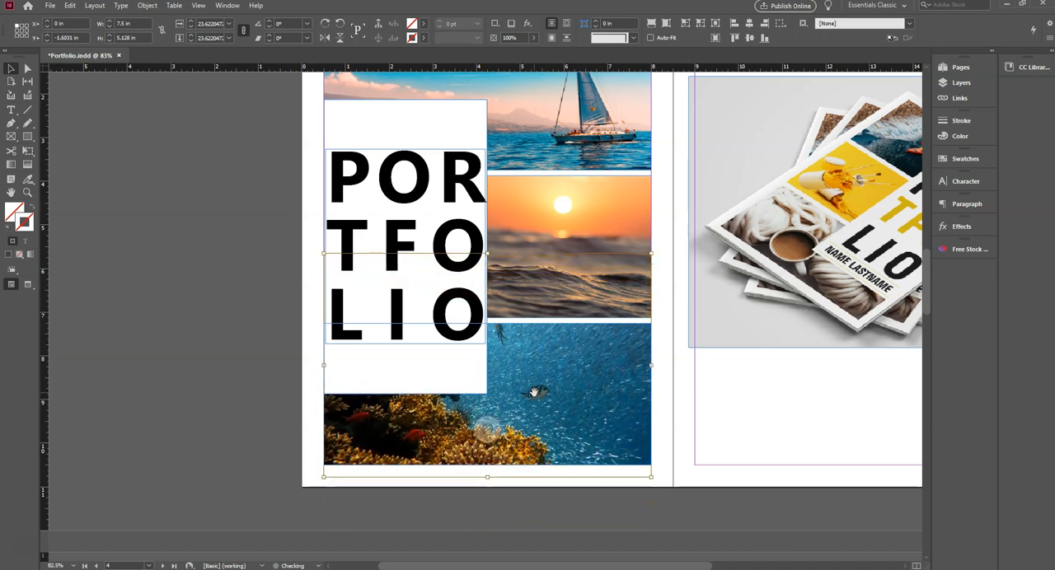
pyautogui.press('Down')
pyautogui.press('Down')
pyautogui.press('Down')
pyautogui.press('Down')
pyautogui.press('Down')
pyautogui.press('Down')
pyautogui.press('Down')
pyautogui.press('Down')
pyautogui.press('Down')
pyautogui.press('Down')
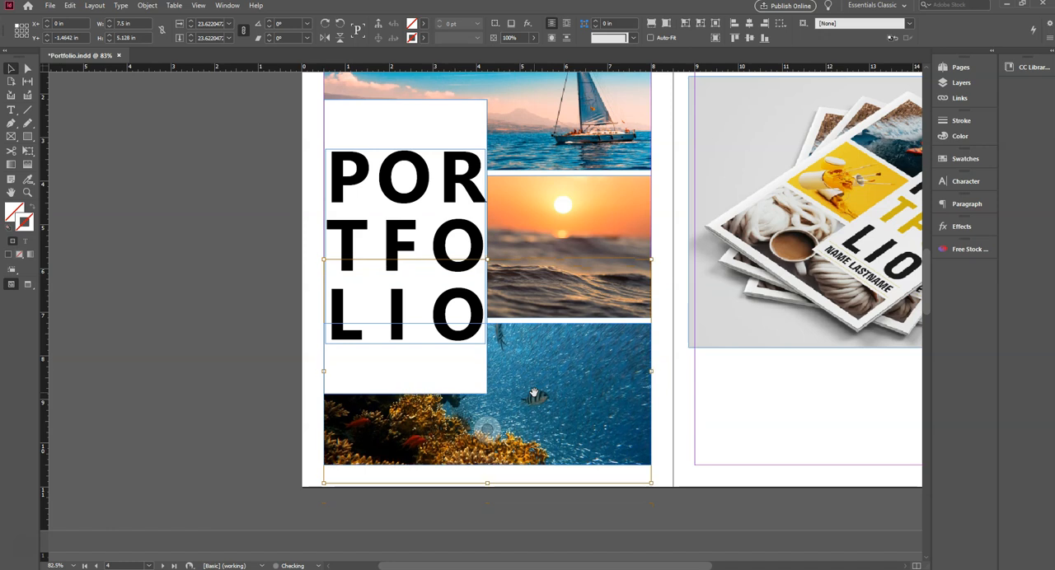
pyautogui.click(160, 239)
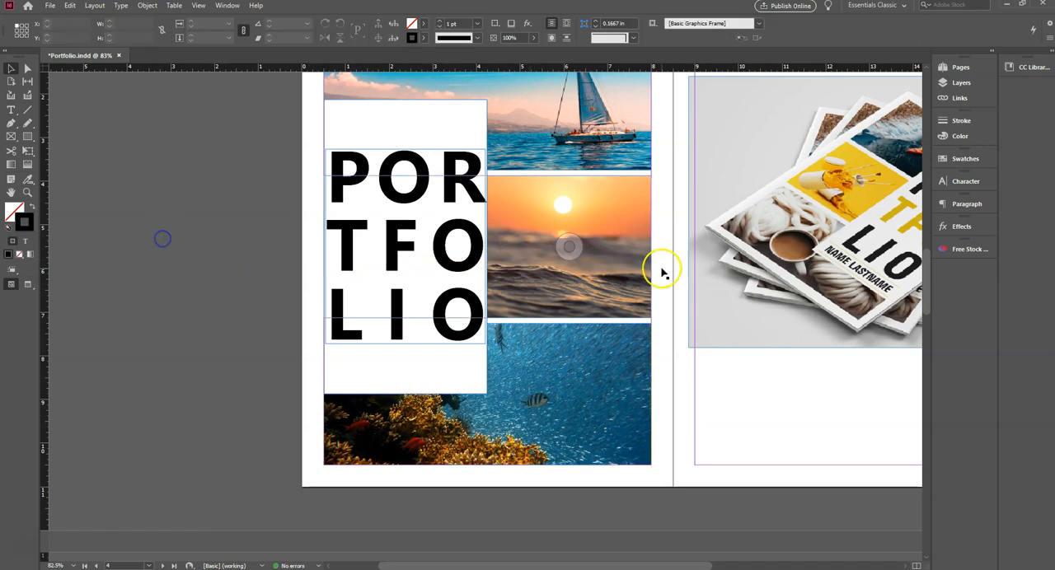
# - Shorten the white title rectangle from its top and bottom edges to a height of 5.9 in, starting at Y 2.46 in
pyautogui.moveTo(695, 266); pyautogui.dragTo(547, 321)
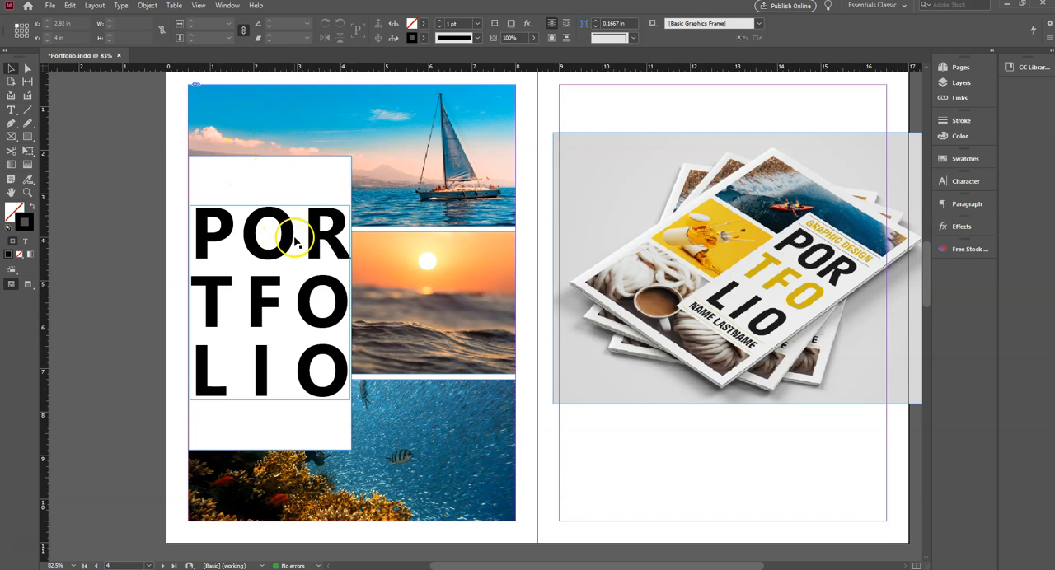
pyautogui.click(147, 231)
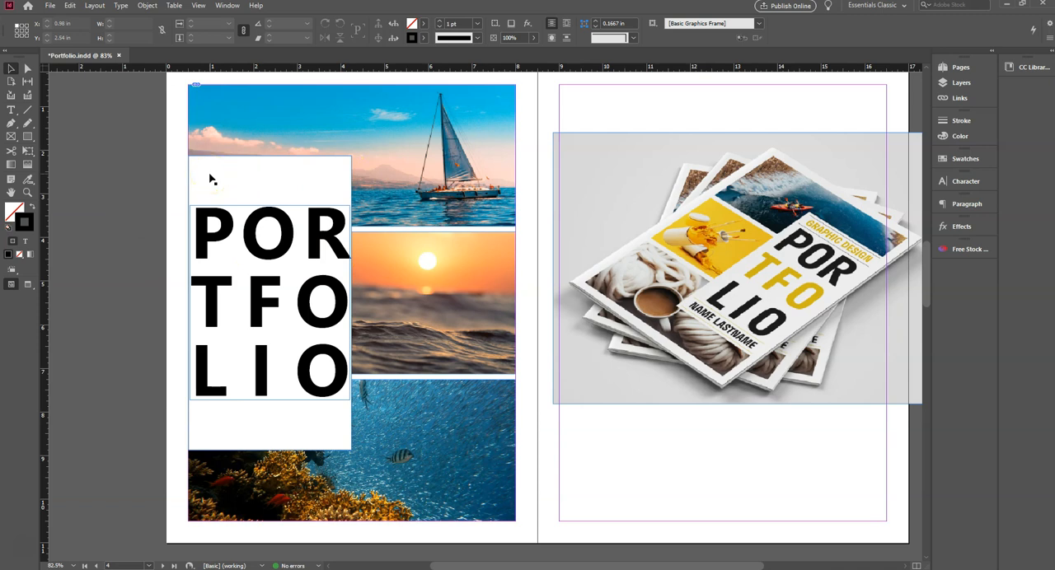
pyautogui.click(288, 183)
pyautogui.moveTo(268, 157); pyautogui.dragTo(271, 171)
pyautogui.moveTo(269, 449); pyautogui.dragTo(271, 427)
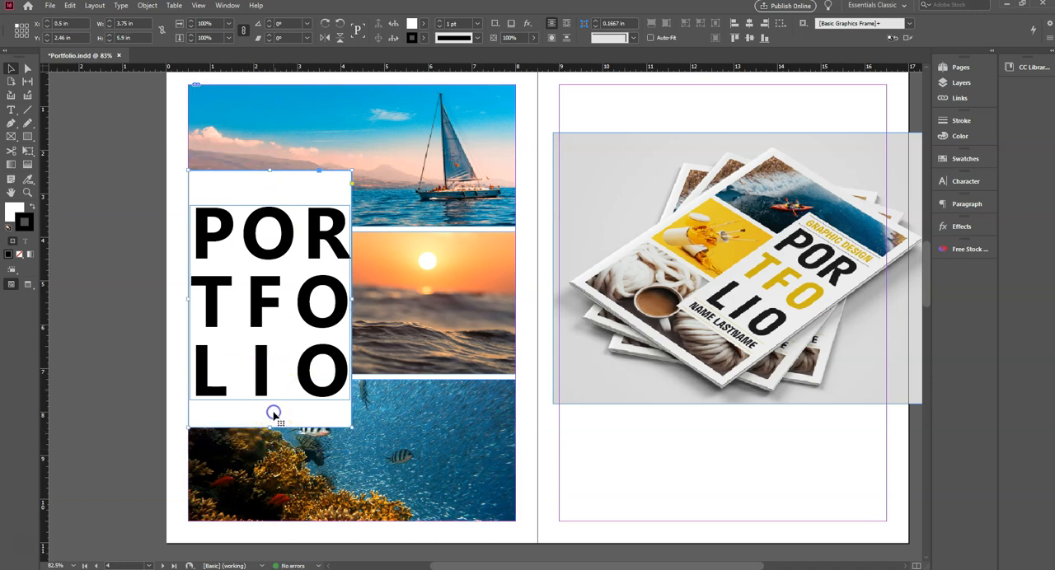
# - Align the PORTFOLIO text frame and the white rectangle on their vertical centers, and deselect both
pyautogui.keyDown('shift'); pyautogui.click(263, 309); pyautogui.keyUp('shift')
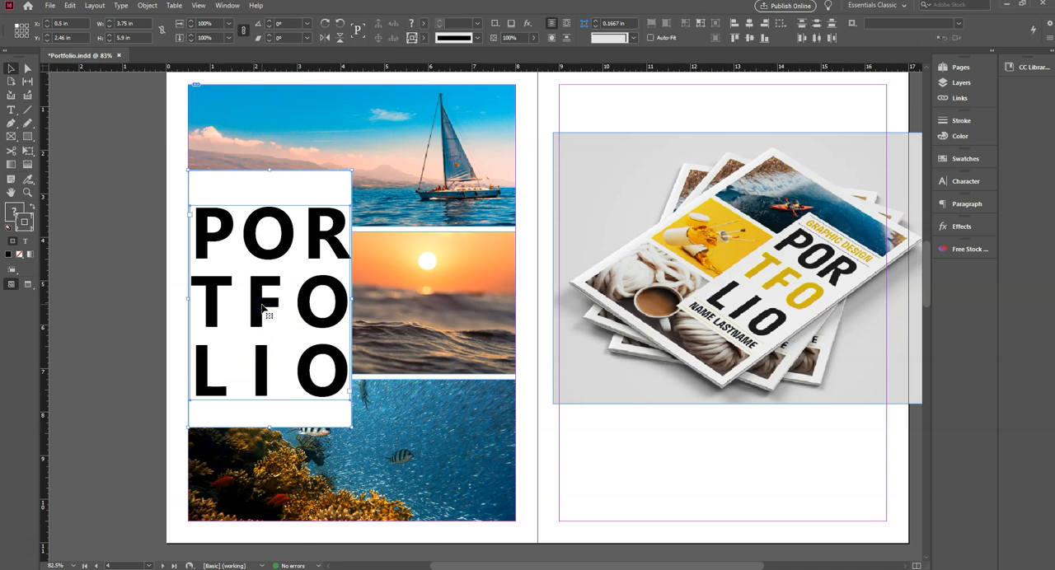
pyautogui.click(748, 38)
pyautogui.click(125, 186)
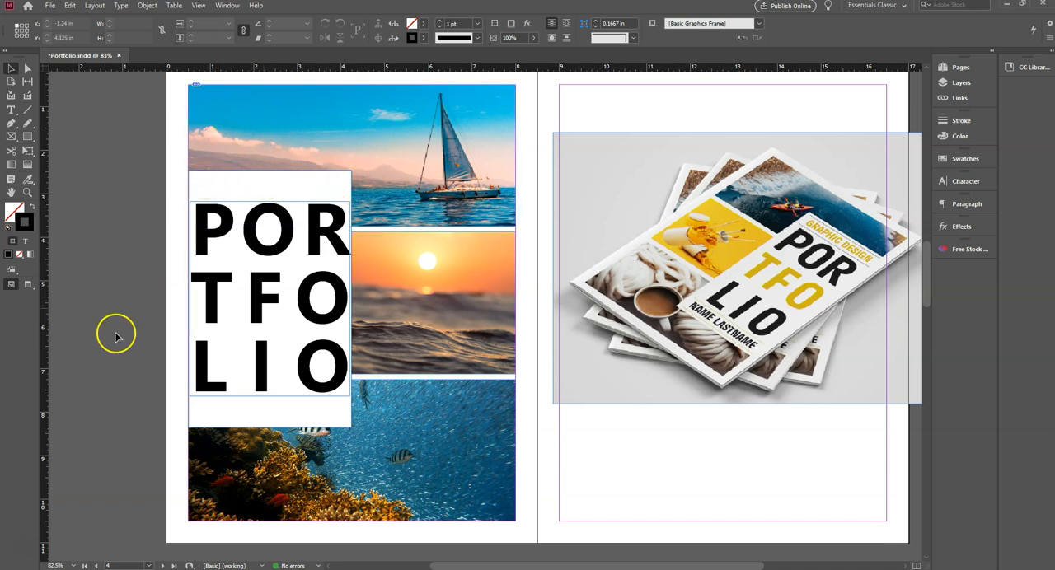
pyautogui.click(96, 301)
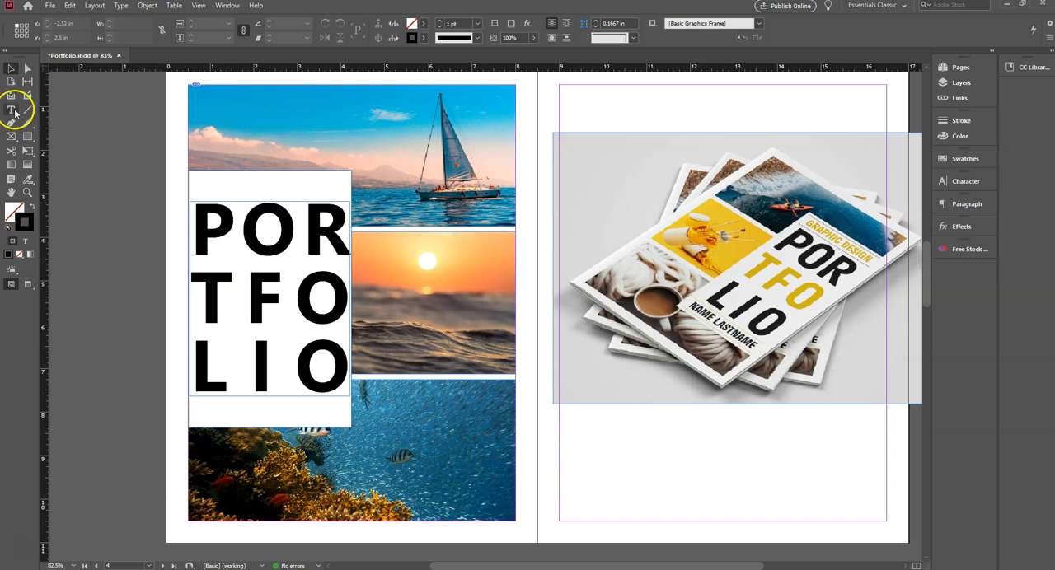
# - Add a text frame across the top of the white rectangle, above the PORTFOLIO title, reading PHOTOGRAPHY
pyautogui.click(12, 110)
pyautogui.click(195, 176)
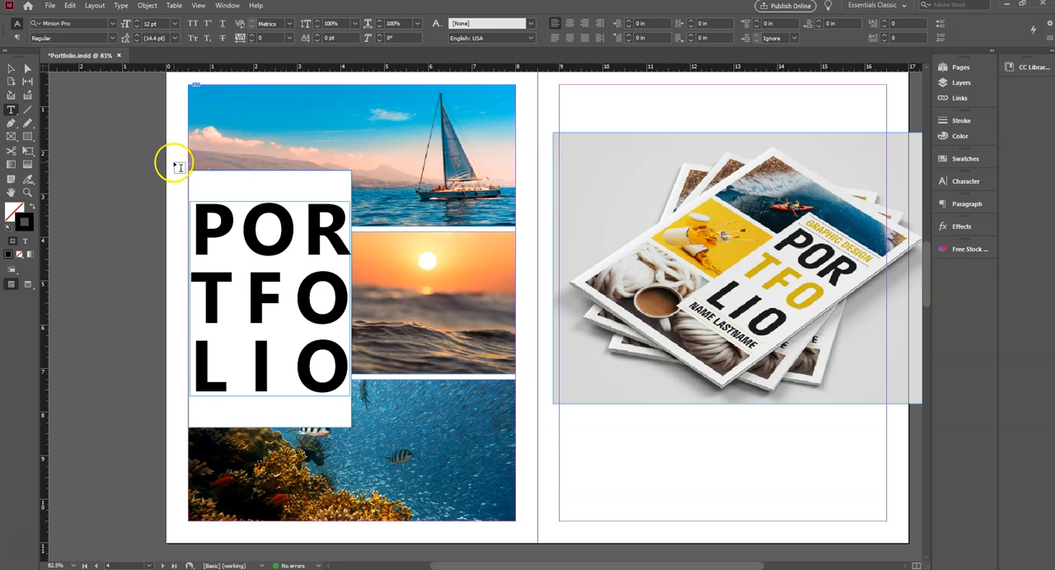
pyautogui.moveTo(172, 171); pyautogui.dragTo(352, 194)
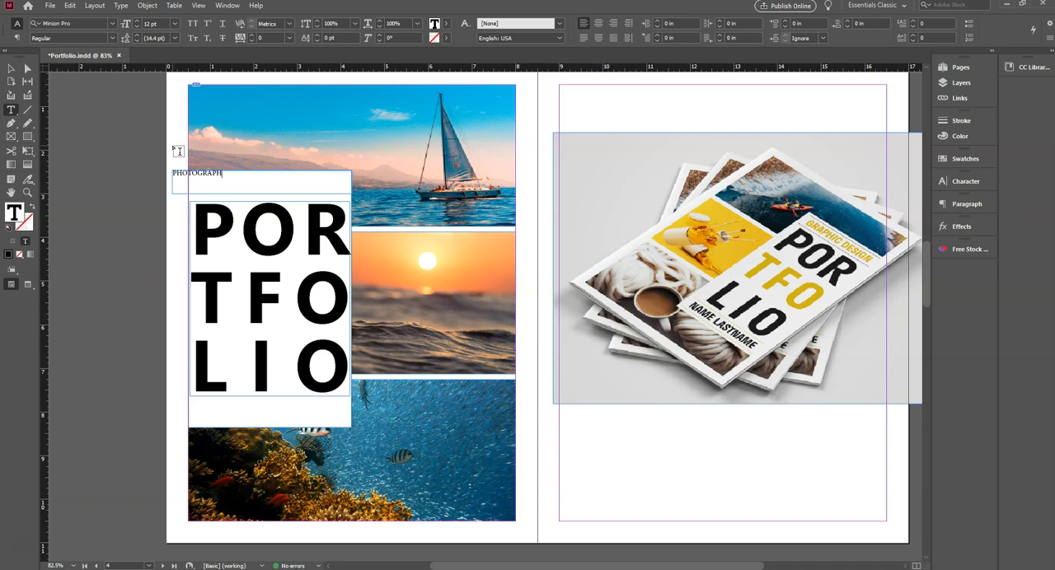
# - Narrow the PHOTOGRAPHY text frame from its outer edge to 3.705 in wide and place it at X 0.545 in, Y 2.46 in
pyautogui.click(11, 68)
pyautogui.click(172, 186)
pyautogui.moveTo(173, 183); pyautogui.dragTo(191, 186)
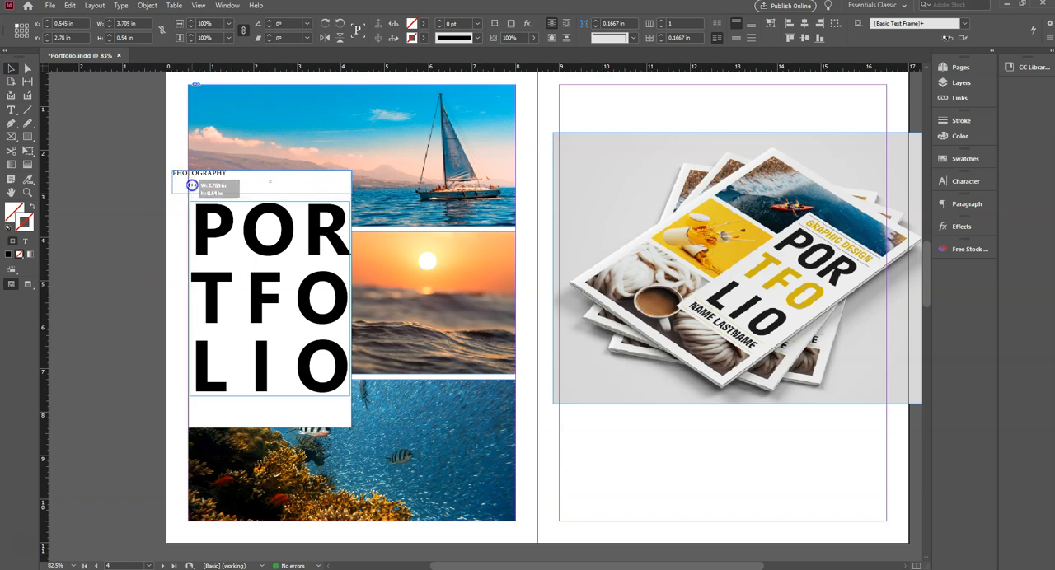
pyautogui.moveTo(191, 185); pyautogui.dragTo(191, 184)
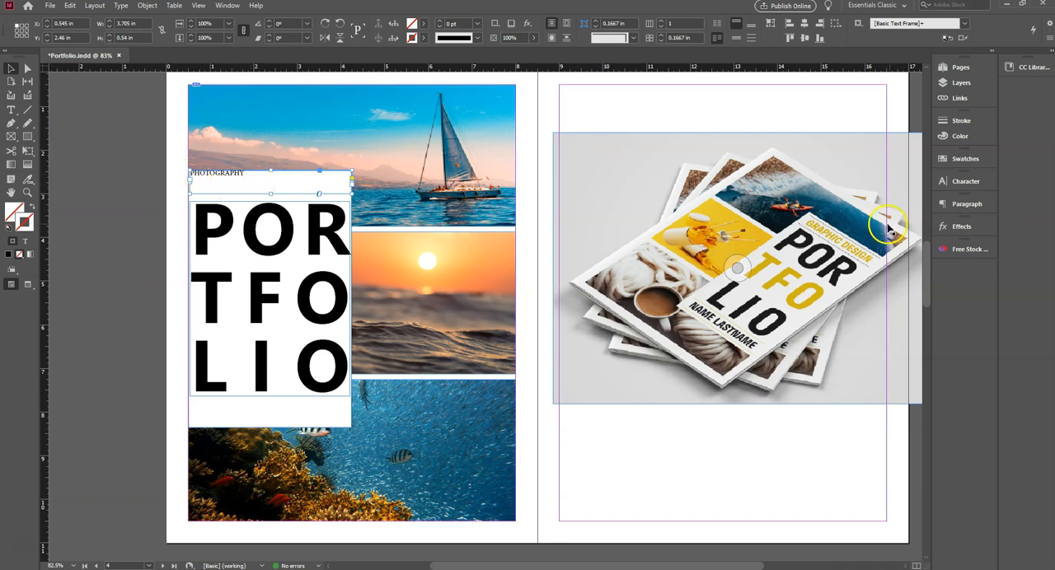
# - Set the PHOTOGRAPHY text in Segoe UI and justify all its lines across the frame
pyautogui.click(966, 182)
pyautogui.click(924, 193)
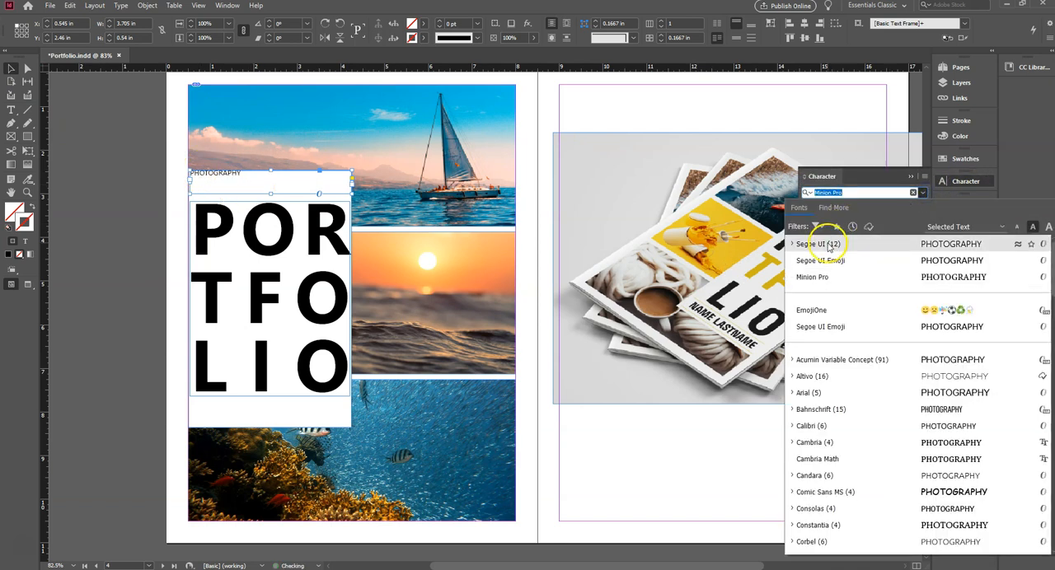
pyautogui.click(807, 245)
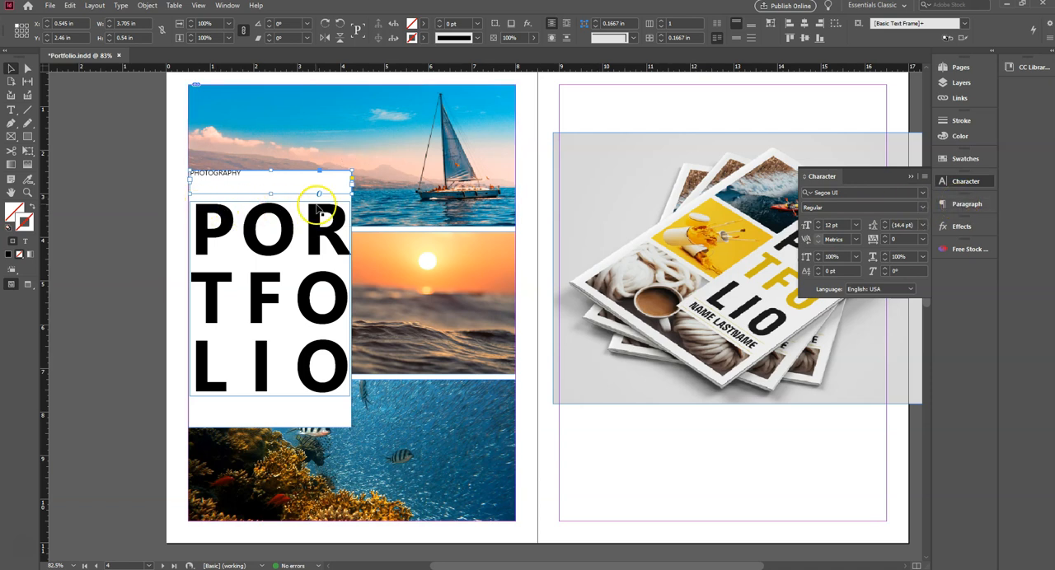
pyautogui.click(974, 206)
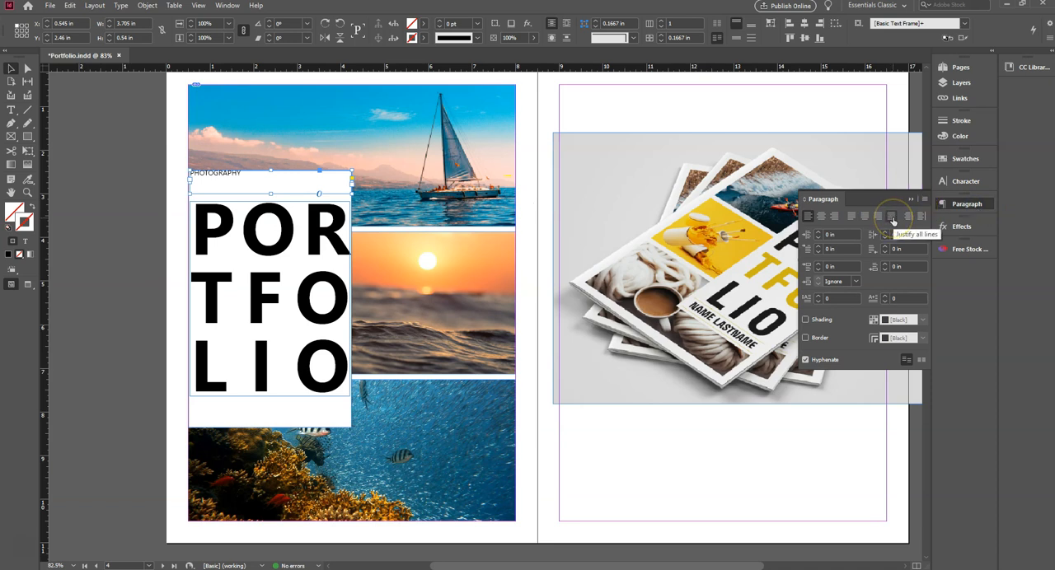
pyautogui.click(891, 217)
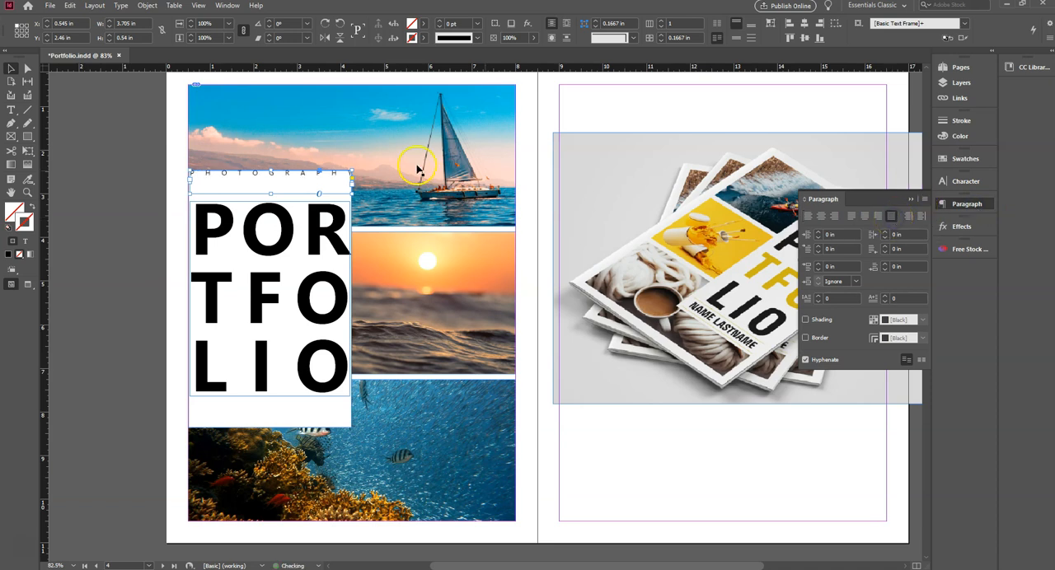
# - Shorten the PHOTOGRAPHY frame to 0.415 in high and nudge it down to Y 2.6267 in
pyautogui.moveTo(271, 193); pyautogui.dragTo(271, 188)
pyautogui.press('Down')
pyautogui.press('Down')
pyautogui.press('Down')
pyautogui.press('Down')
pyautogui.press('Down')
pyautogui.press('Down')
pyautogui.press('Down')
pyautogui.press('Down')
pyautogui.press('Down')
pyautogui.press('Down')
pyautogui.press('Down')
pyautogui.press('Down')
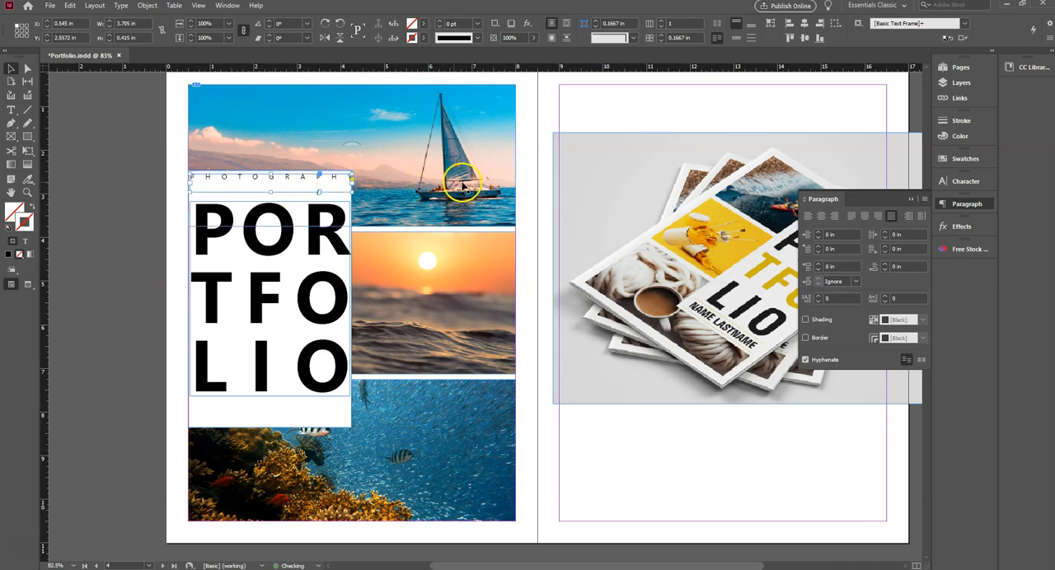
# - Increase the PHOTOGRAPHY text size to 24 pt and deselect the frame
pyautogui.click(966, 182)
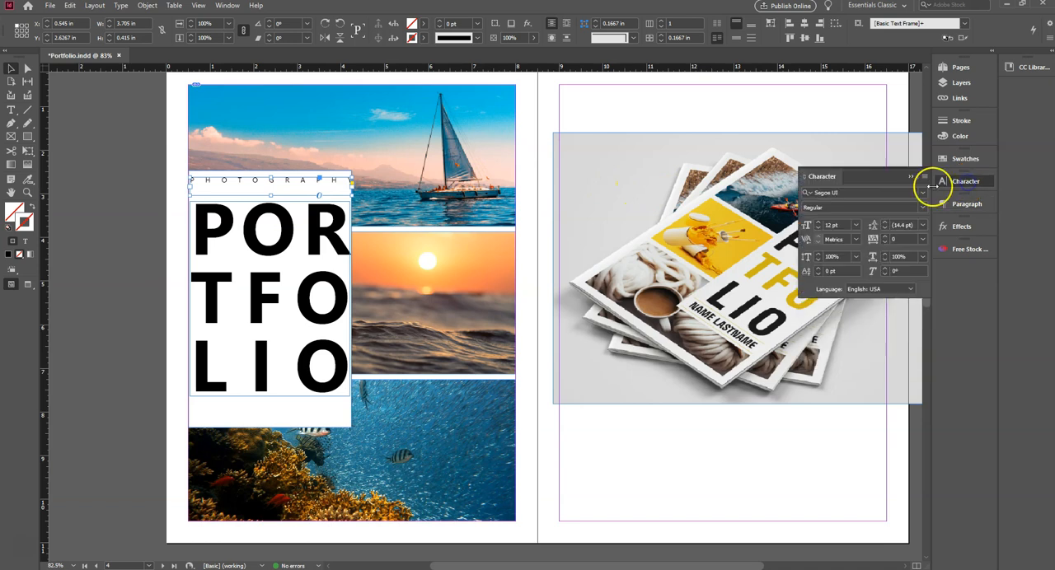
pyautogui.click(819, 222)
pyautogui.click(818, 222)
pyautogui.click(818, 223)
pyautogui.click(818, 223)
pyautogui.click(818, 222)
pyautogui.click(818, 223)
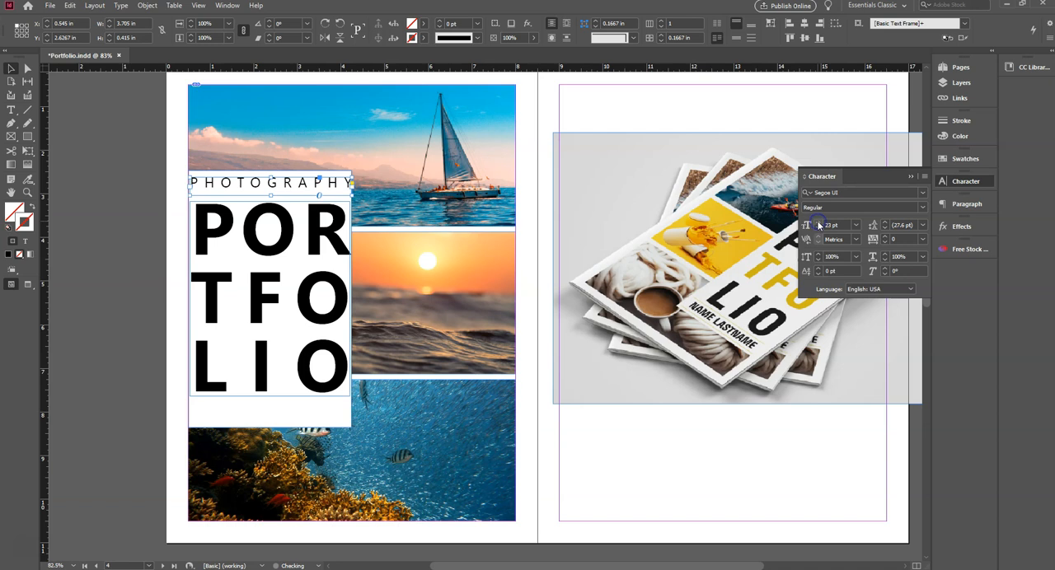
pyautogui.click(818, 222)
pyautogui.click(160, 181)
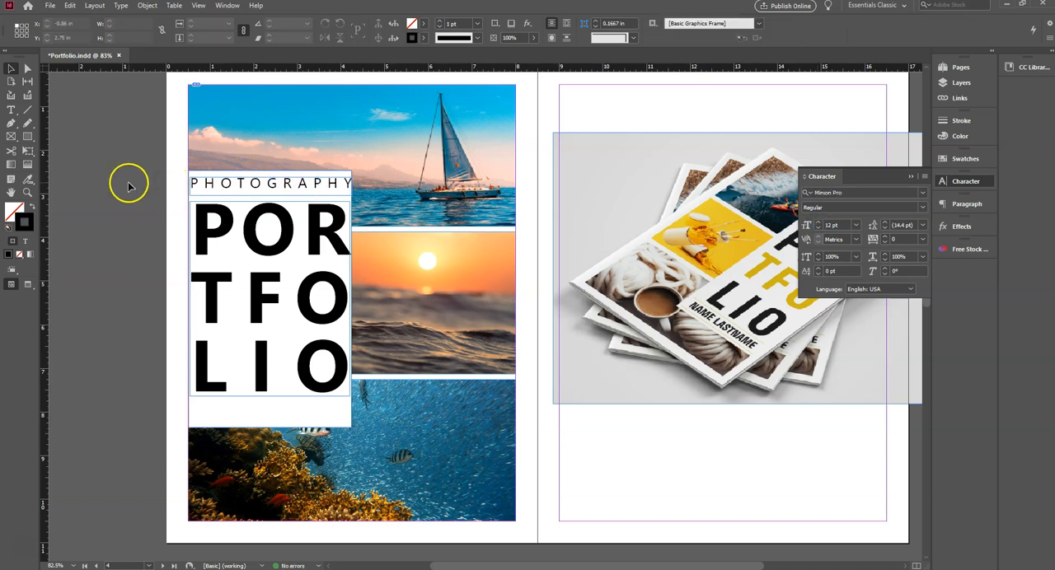
# - Align the PHOTOGRAPHY frame and the white rectangle on their horizontal centers, and deselect both
pyautogui.click(325, 183)
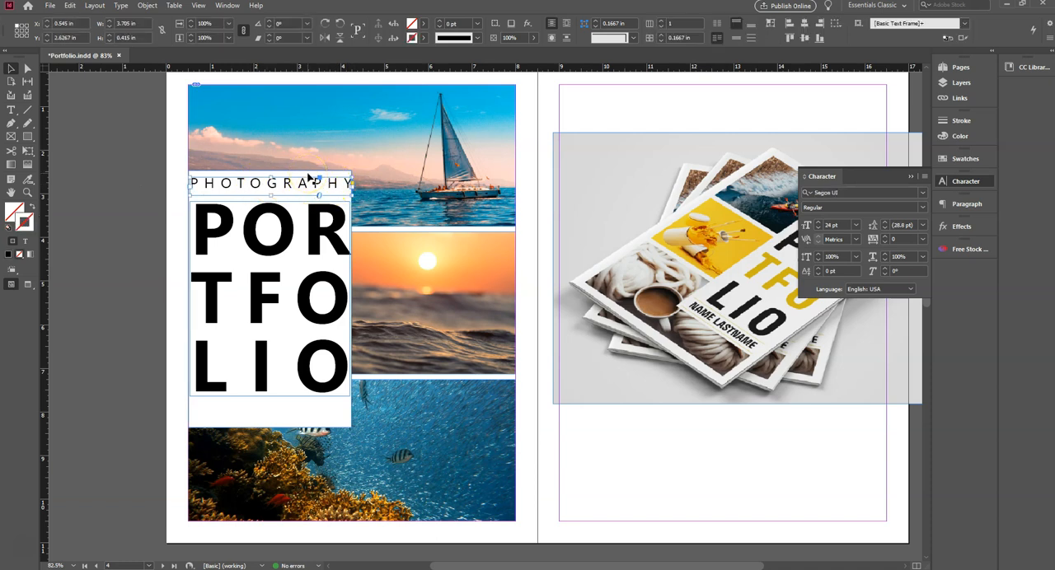
pyautogui.click(307, 176)
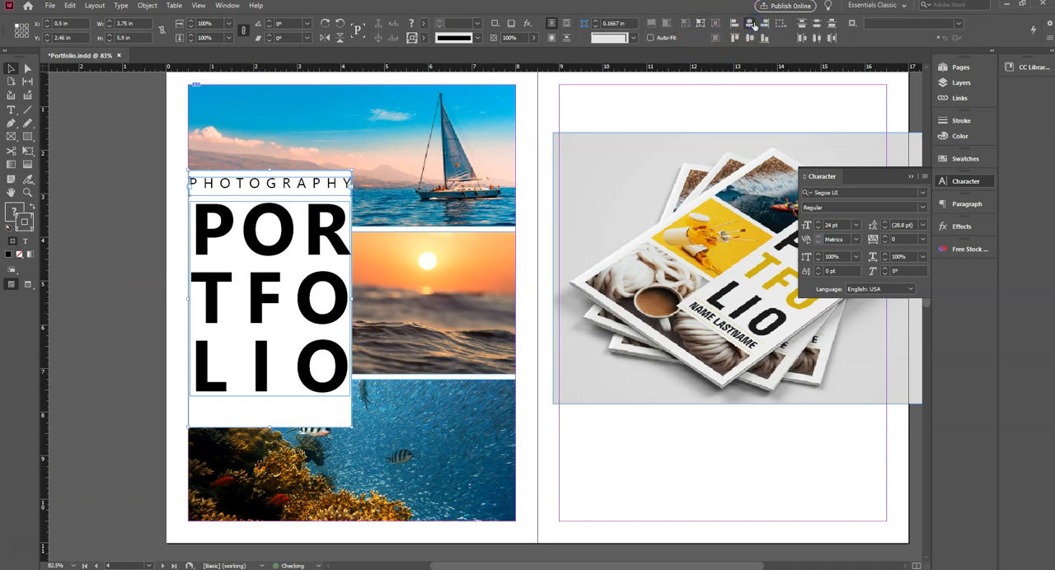
pyautogui.click(167, 197)
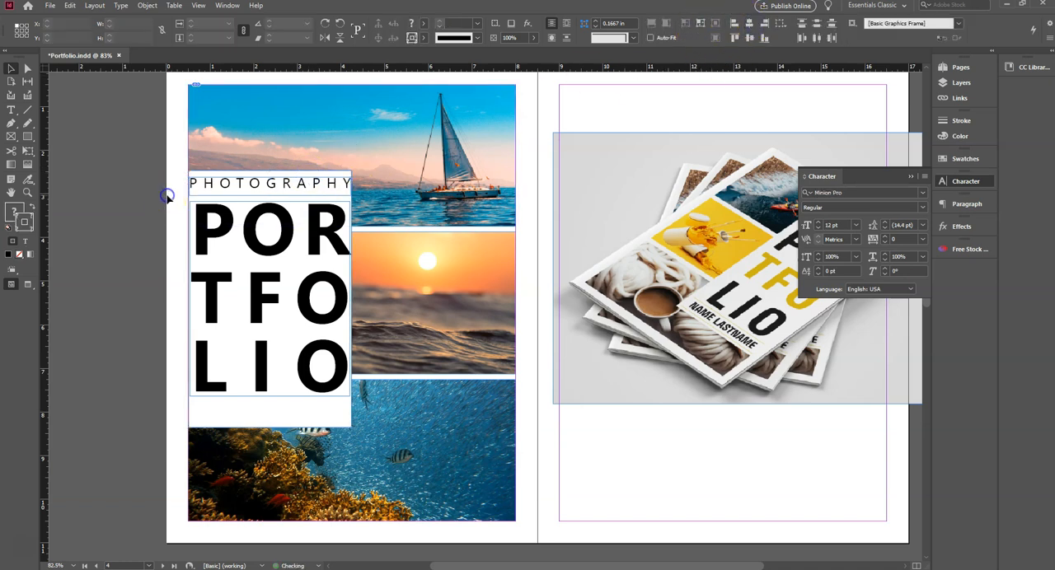
# - Narrow the PHOTOGRAPHY frame to about 3.6 in wide and center it horizontally on the white rectangle again
pyautogui.click(280, 183)
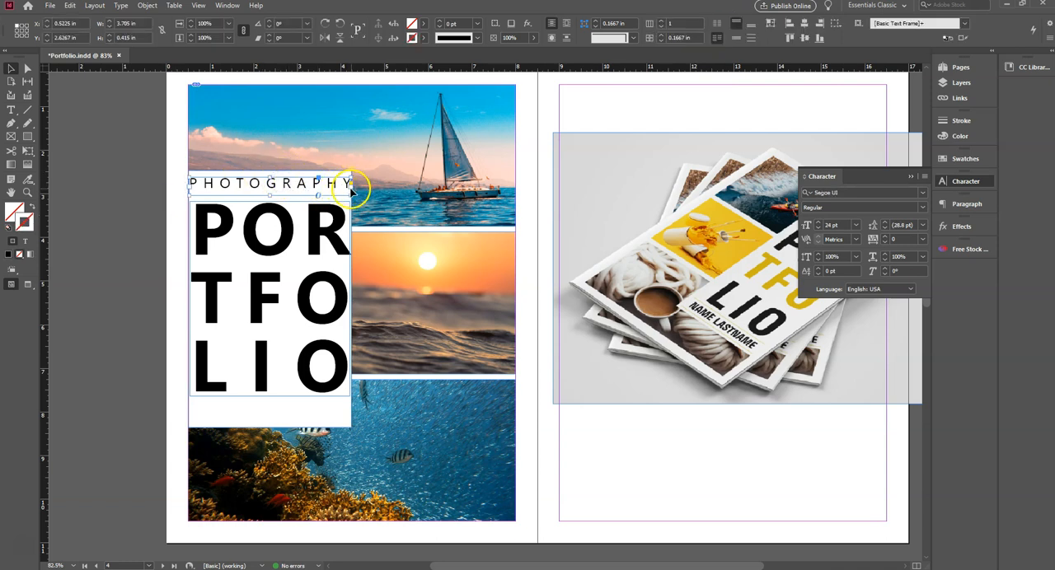
pyautogui.moveTo(350, 189); pyautogui.dragTo(347, 188)
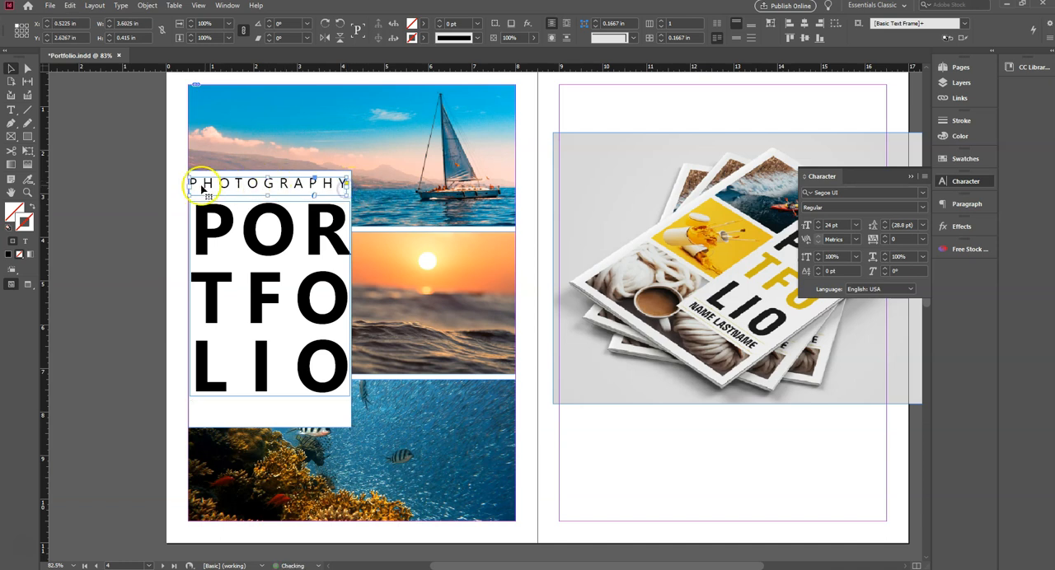
pyautogui.moveTo(230, 174); pyautogui.dragTo(232, 175)
pyautogui.click(749, 23)
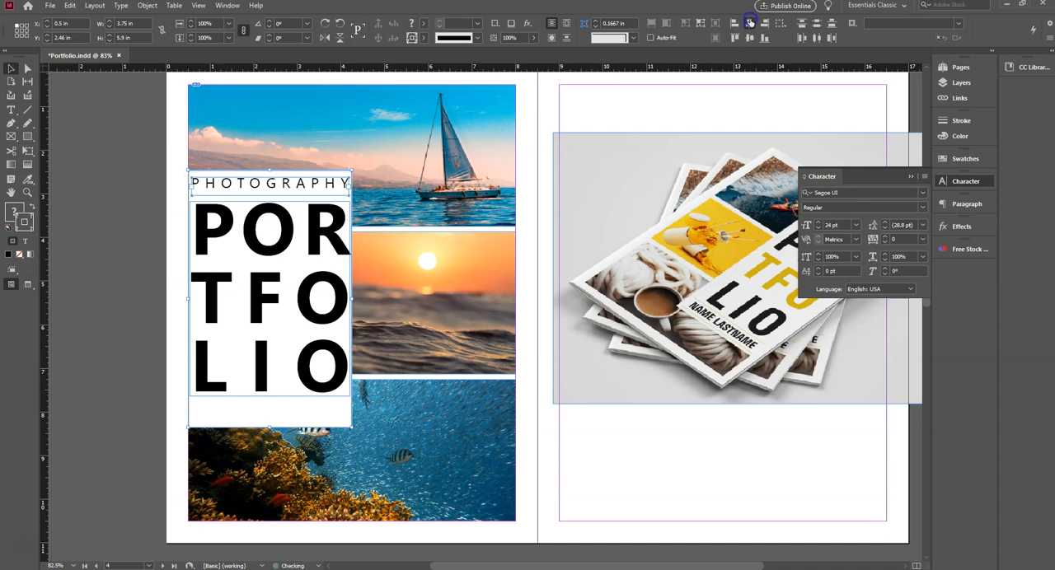
pyautogui.click(142, 203)
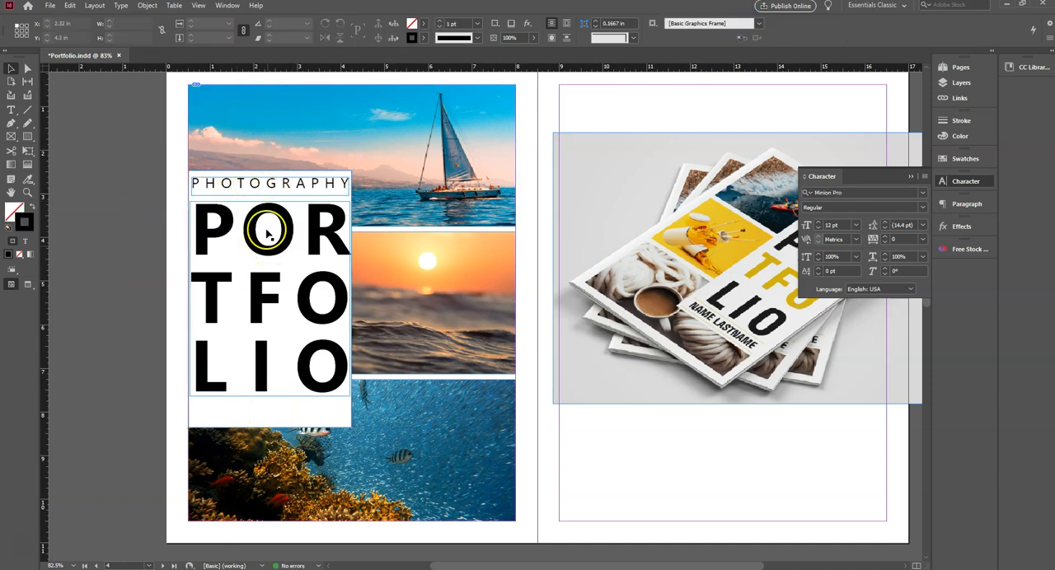
# - Duplicate the PHOTOGRAPHY frame below the PORTFOLIO title at about Y 7.81 in and replace the copy's text with NAME LASTNAME
pyautogui.click(273, 186)
pyautogui.moveTo(272, 184); pyautogui.dragTo(272, 185)
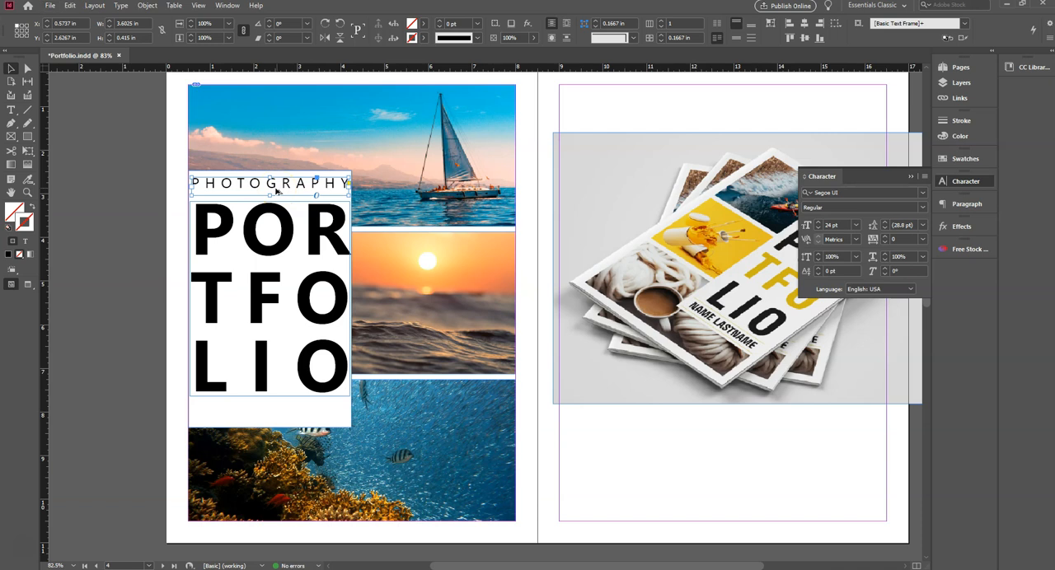
pyautogui.moveTo(274, 186); pyautogui.dragTo(271, 415)
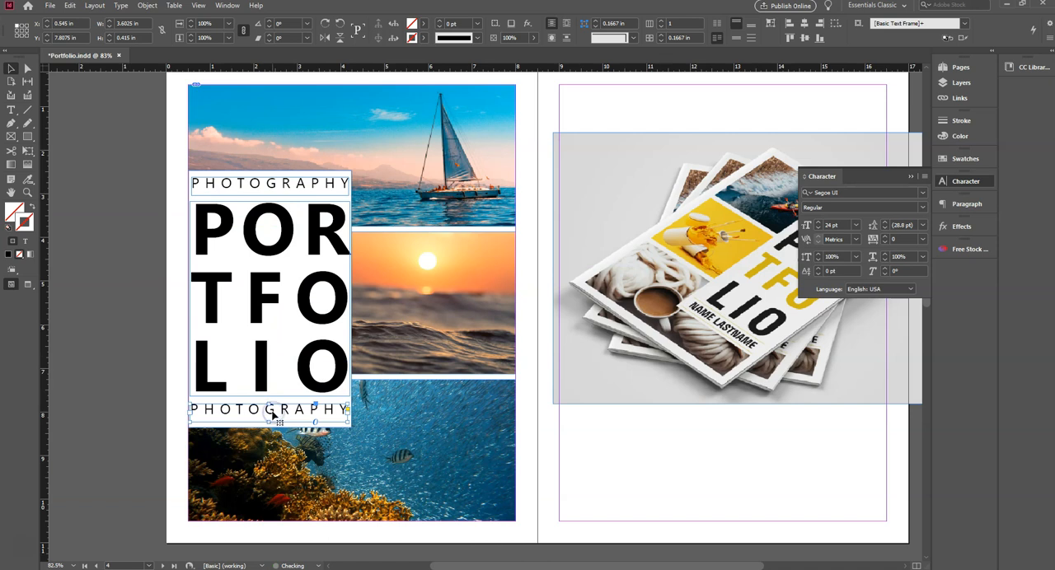
pyautogui.doubleClick(271, 408)
pyautogui.hotkey('ctrl', 'a')
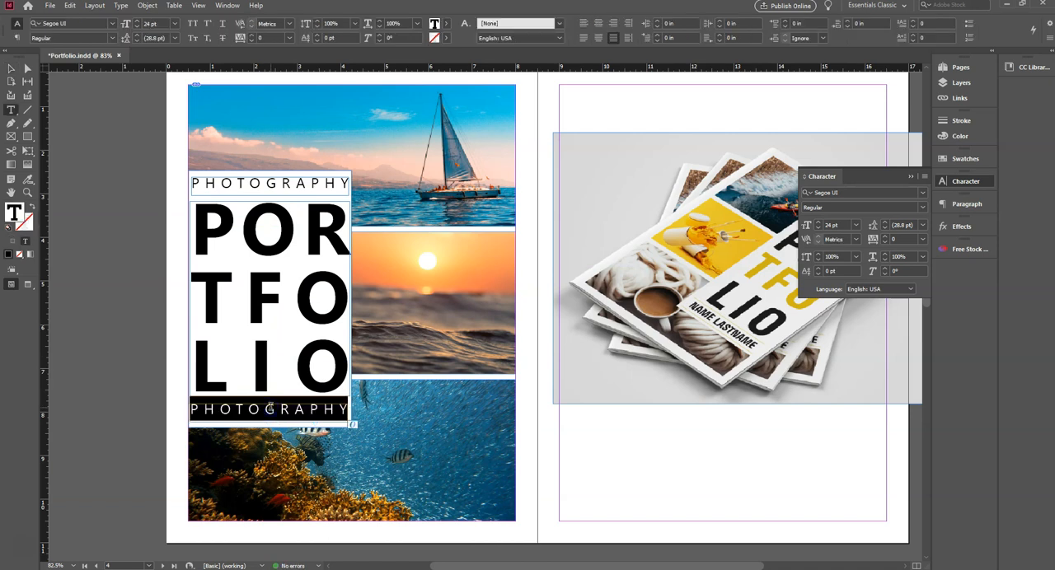
pyautogui.write('NAME LASTNAME')
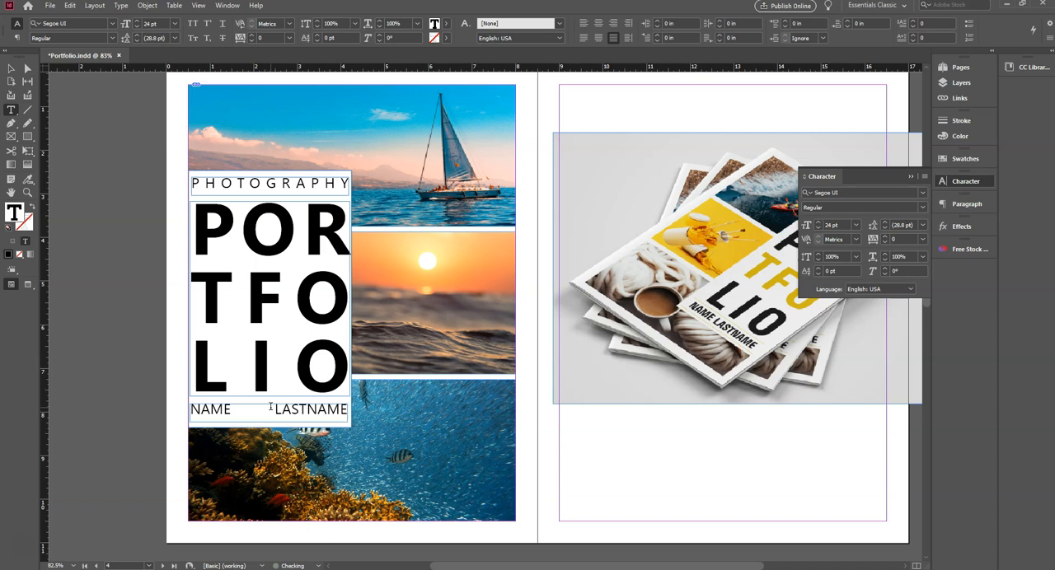
# - Increase the NAME LASTNAME text size to 30 pt and deselect the frame
pyautogui.click(306, 407)
pyautogui.click(118, 299)
pyautogui.click(8, 70)
pyautogui.click(814, 222)
pyautogui.click(818, 223)
pyautogui.click(818, 224)
pyautogui.click(818, 224)
pyautogui.click(818, 223)
pyautogui.click(819, 224)
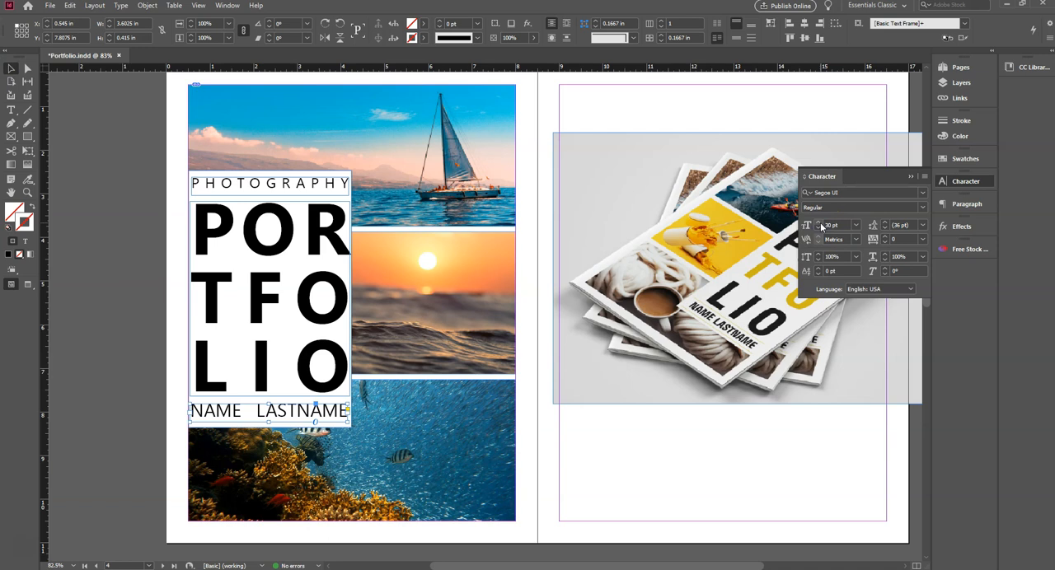
pyautogui.click(146, 241)
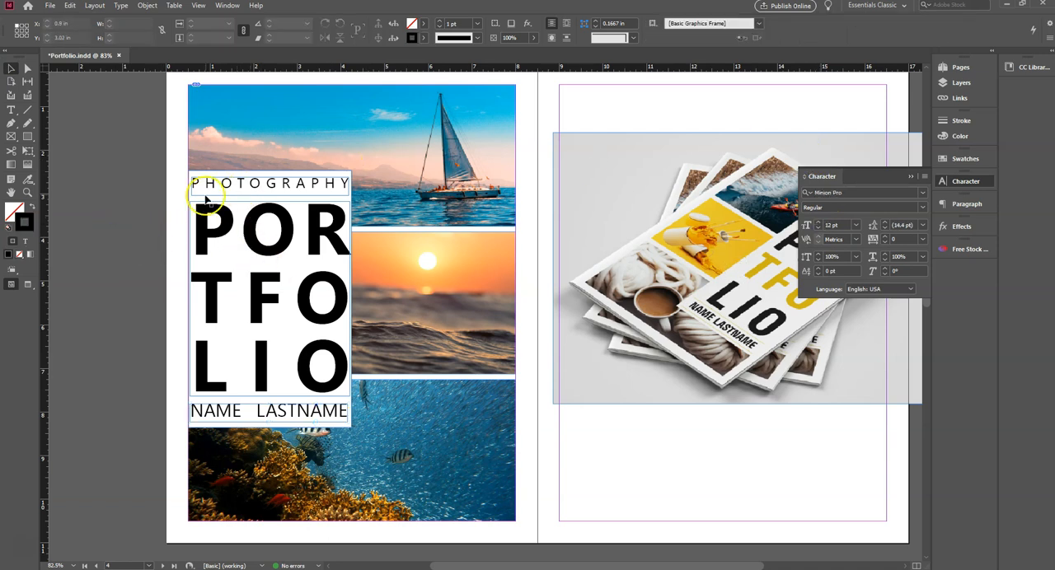
# - Draw a horizontal line about 3.63 in long under the PHOTOGRAPHY text and nudge it down to Y 3.0425 in
pyautogui.click(269, 183)
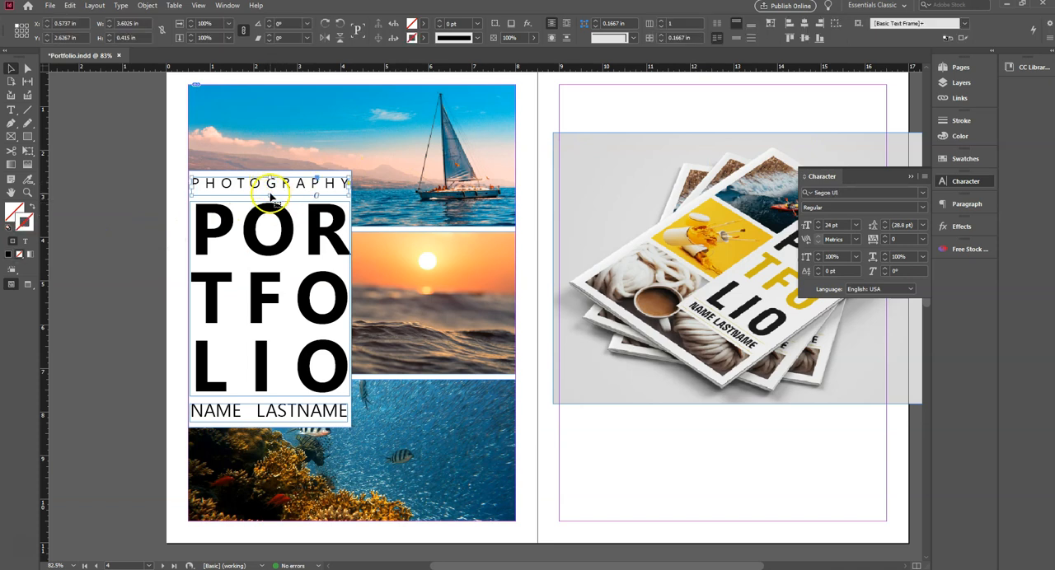
pyautogui.click(139, 198)
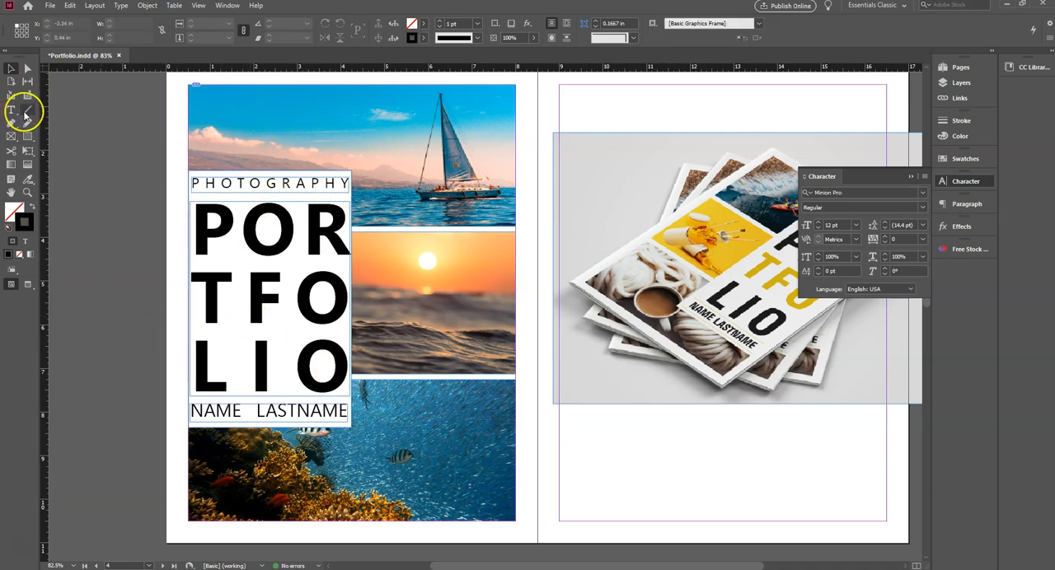
pyautogui.click(25, 113)
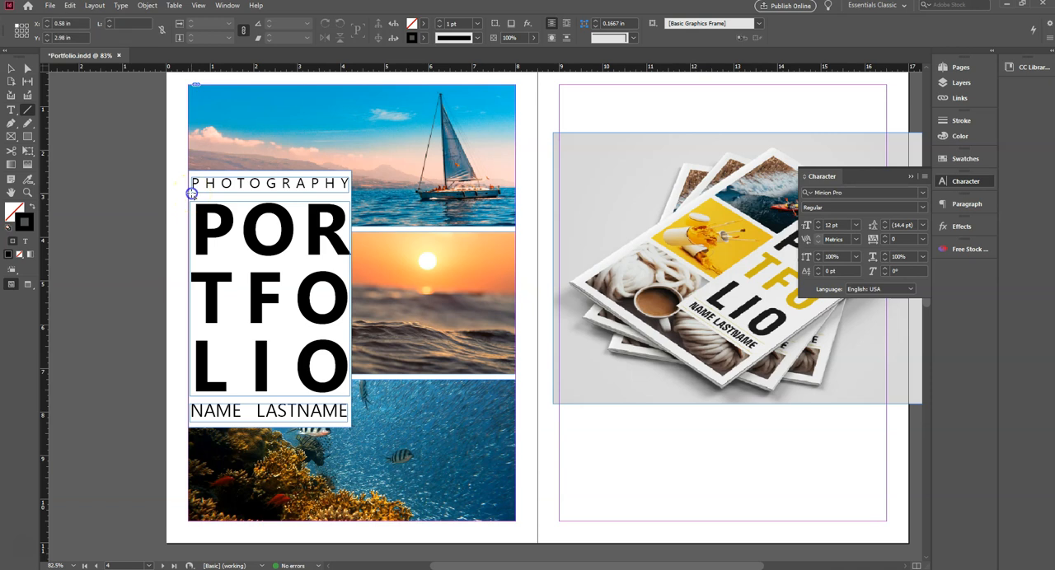
pyautogui.moveTo(192, 224)
pyautogui.mouseDown()
pyautogui.moveTo(338, 224)
pyautogui.moveTo(346, 185)
pyautogui.moveTo(327, 189)
pyautogui.moveTo(350, 192)
pyautogui.mouseUp()
pyautogui.click(263, 237)
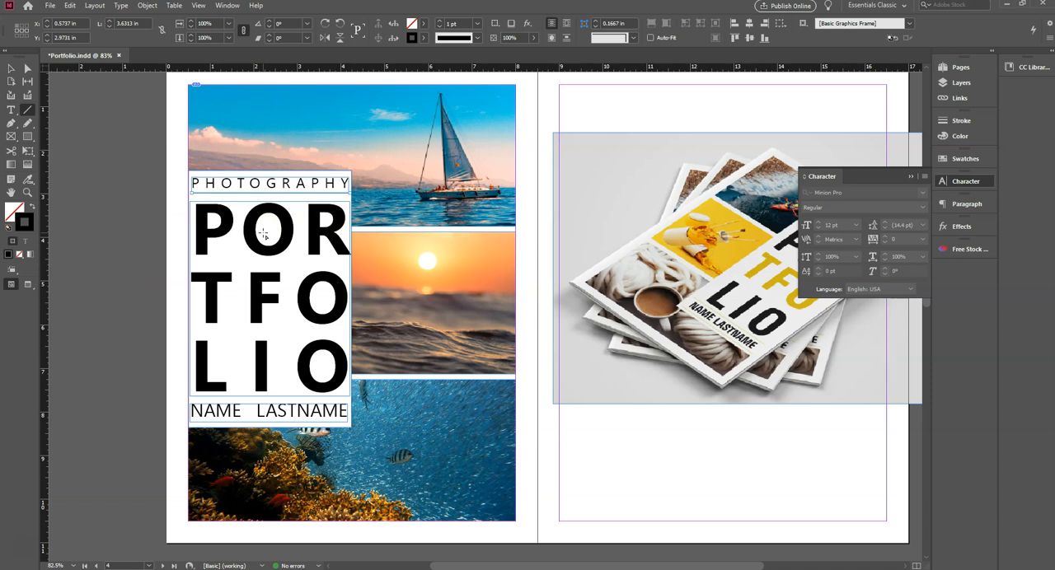
pyautogui.press('Down')
pyautogui.press('Down')
pyautogui.press('Down')
pyautogui.press('Down')
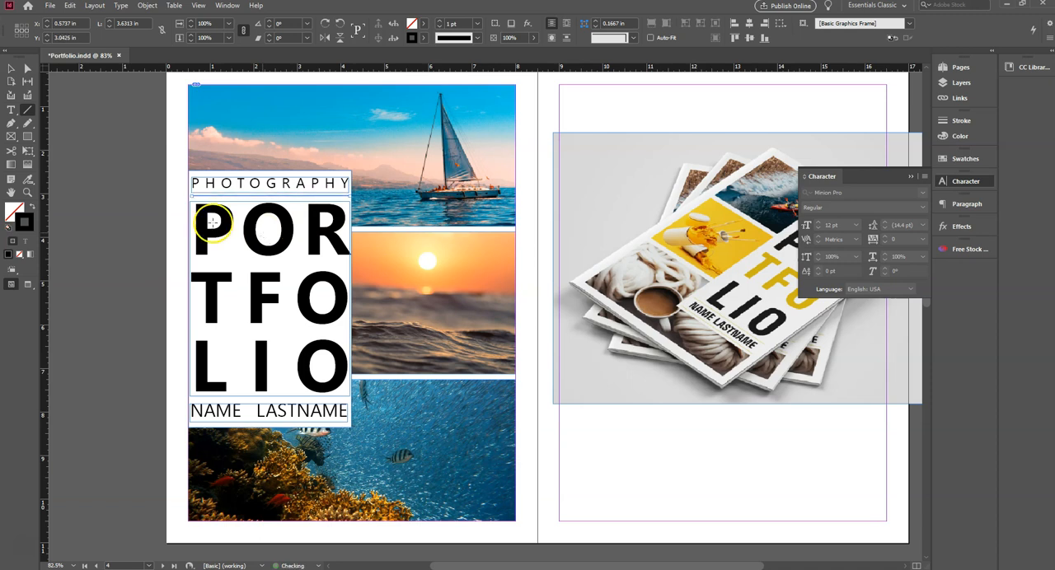
# - Duplicate the horizontal line to just above the NAME LASTNAME text, at about Y 7.72 in
pyautogui.click(11, 70)
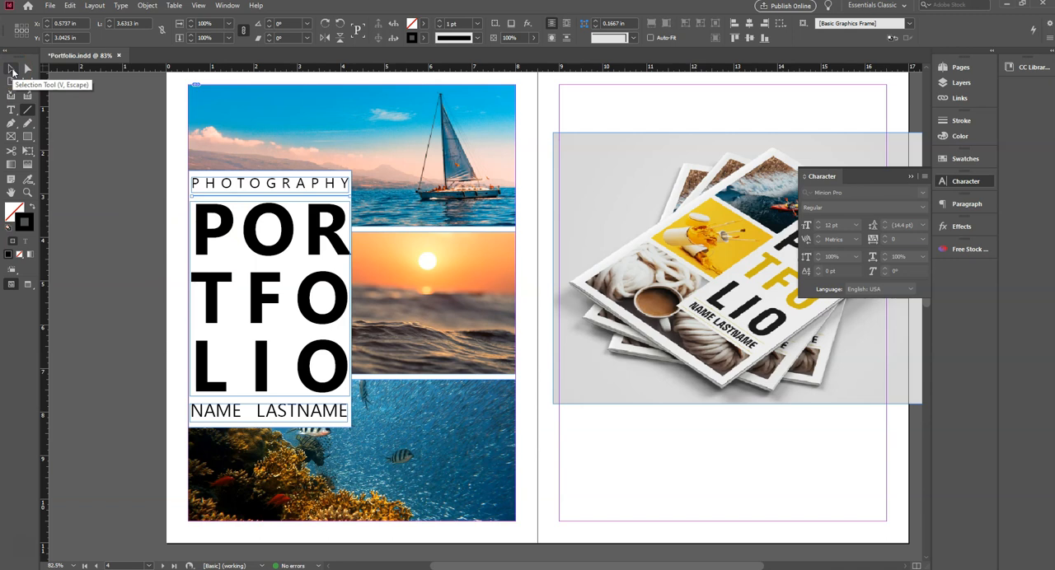
pyautogui.click(12, 72)
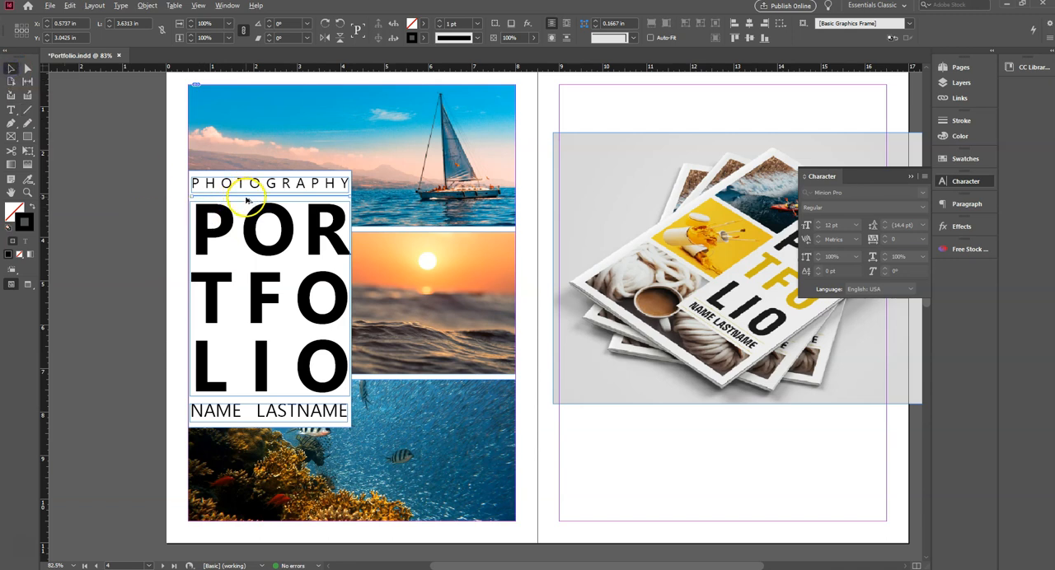
pyautogui.moveTo(247, 199); pyautogui.dragTo(244, 402)
# - Select both horizontal lines together with the white rectangle and align them on their horizontal centers
pyautogui.click(273, 198)
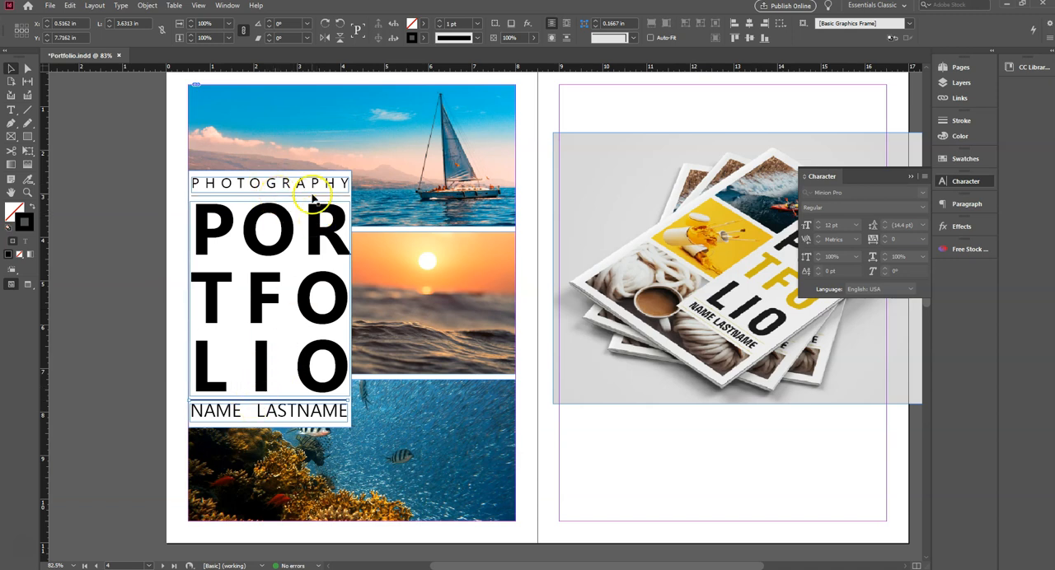
pyautogui.click(310, 198)
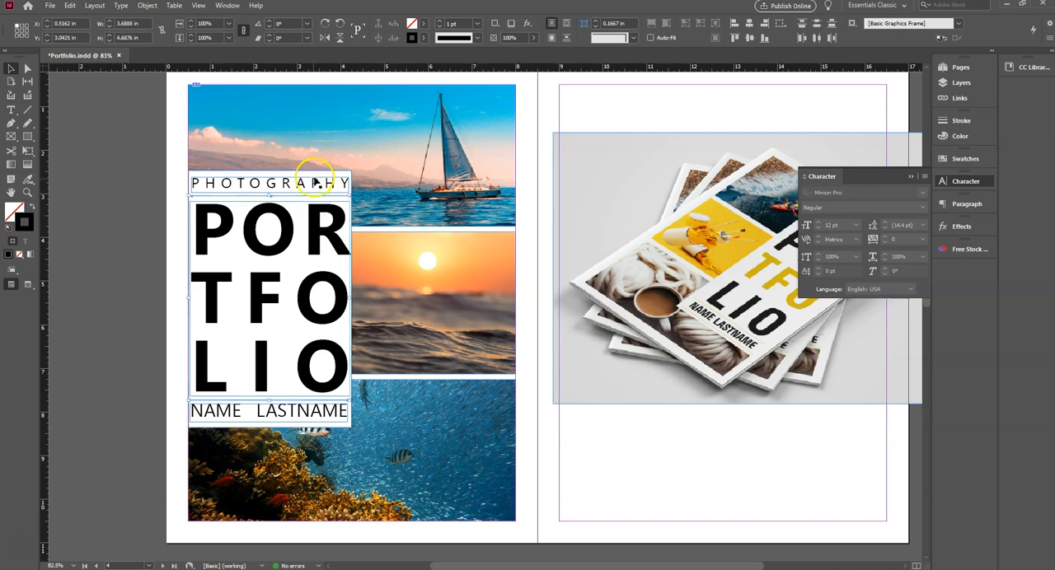
pyautogui.keyDown('shift'); pyautogui.click(333, 178); pyautogui.keyUp('shift')
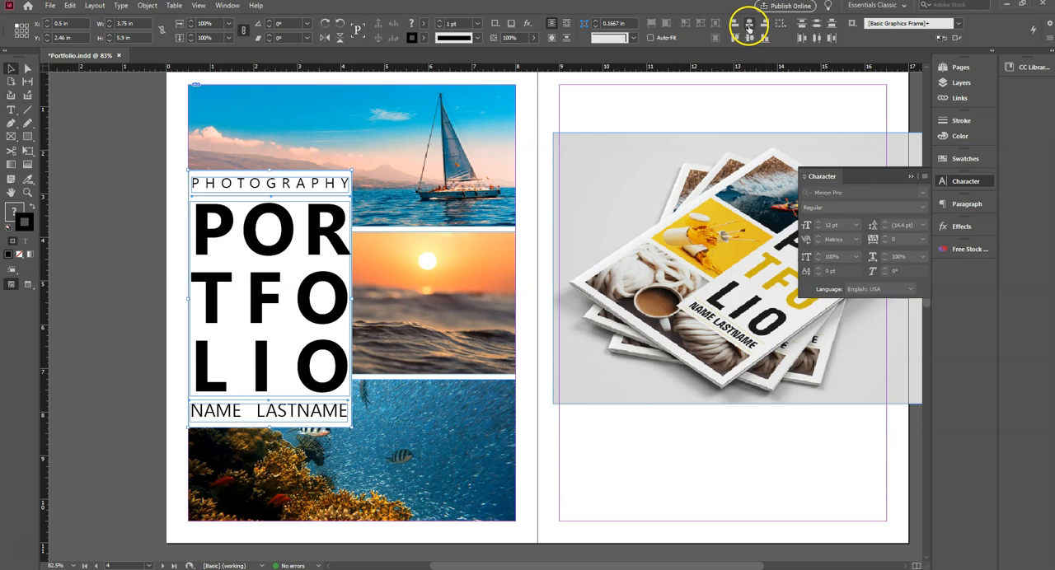
# - Select both horizontal divider lines in the white box and set their stroke weight to 2 pt
pyautogui.click(138, 219)
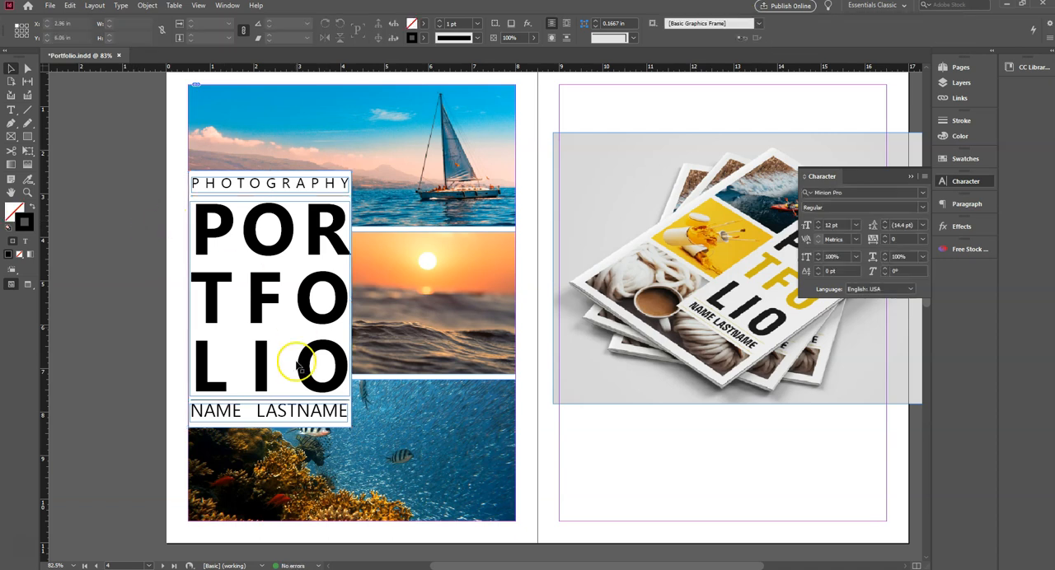
pyautogui.click(262, 402)
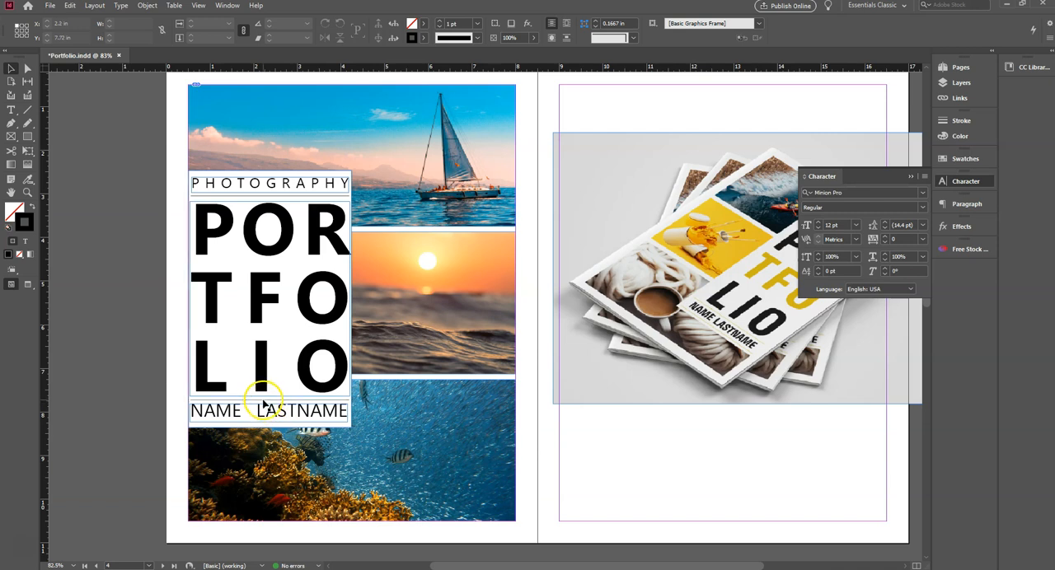
pyautogui.keyDown('shift'); pyautogui.click(259, 198); pyautogui.keyUp('shift')
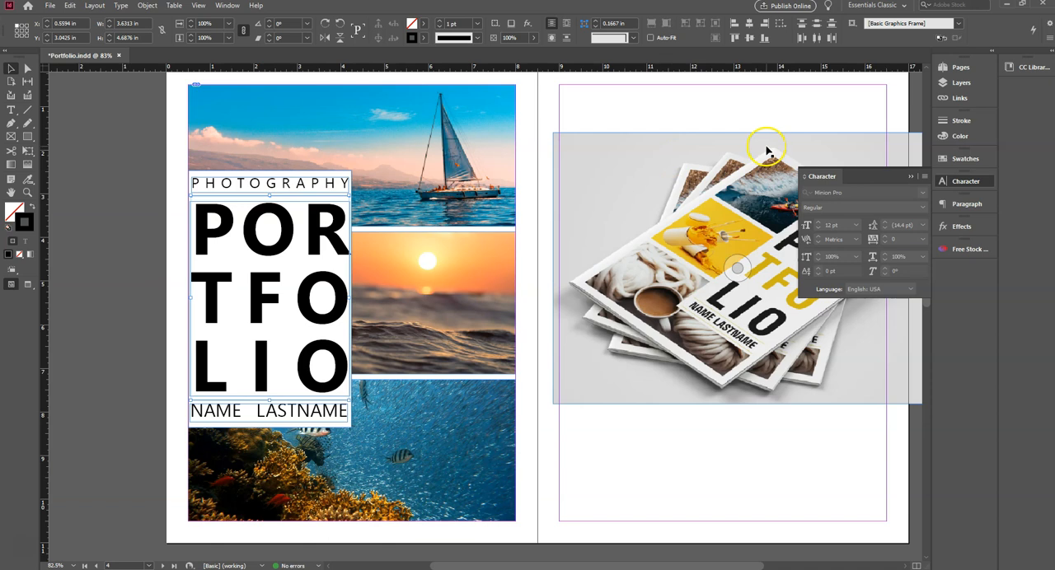
pyautogui.click(959, 124)
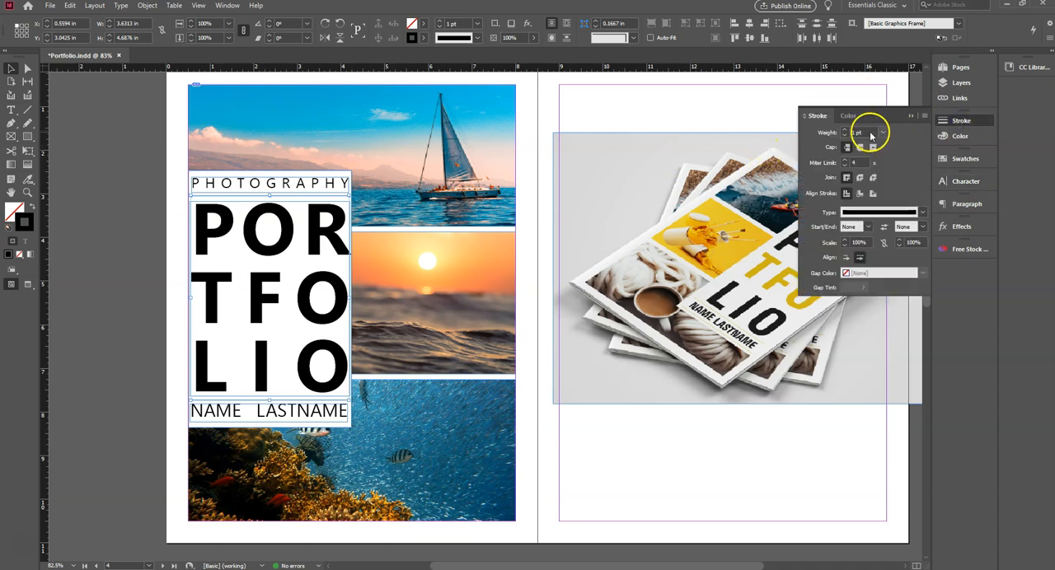
pyautogui.click(845, 129)
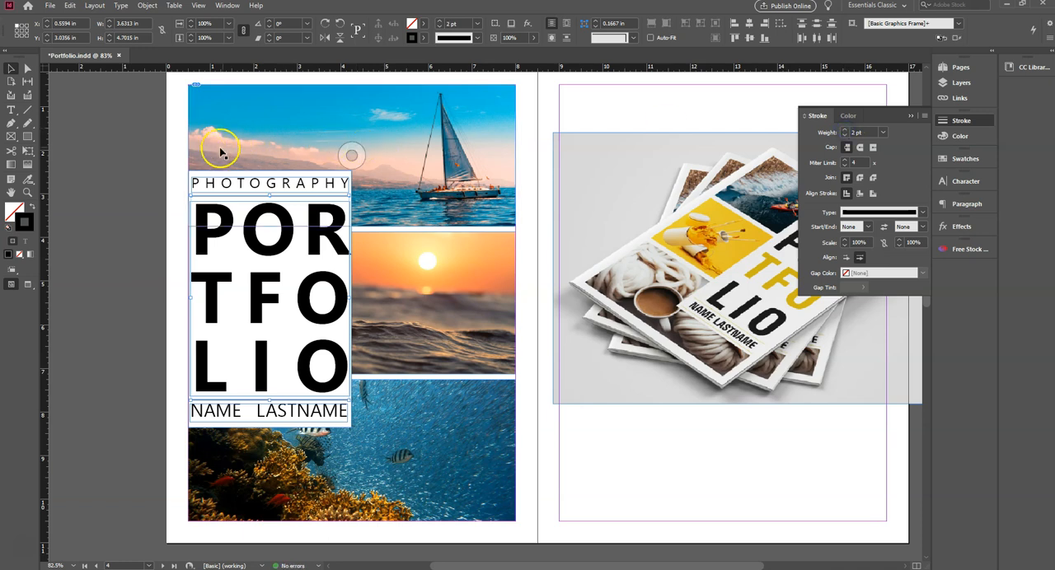
pyautogui.click(169, 167)
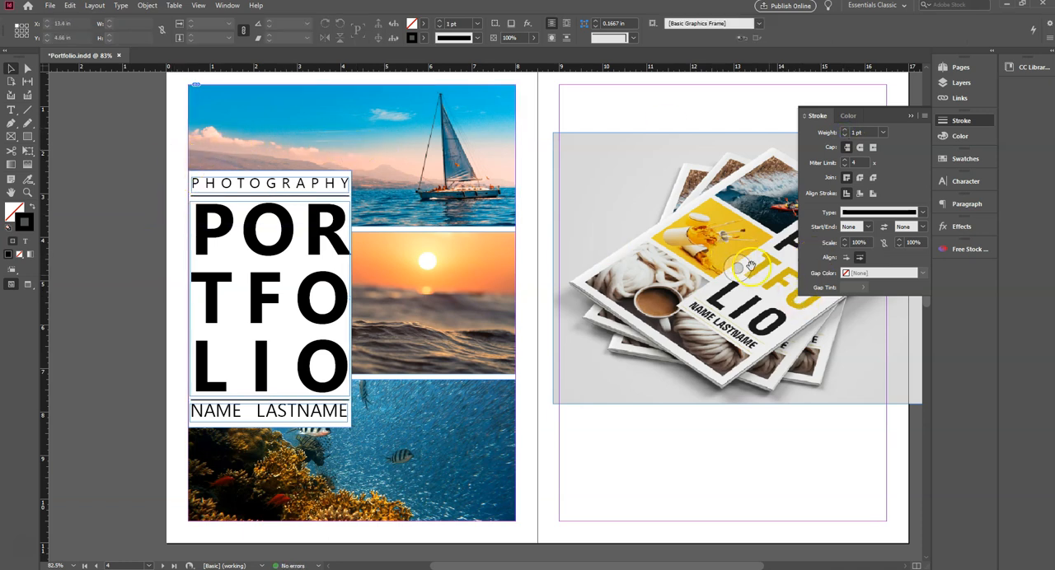
pyautogui.scroll(2, 799, 298)
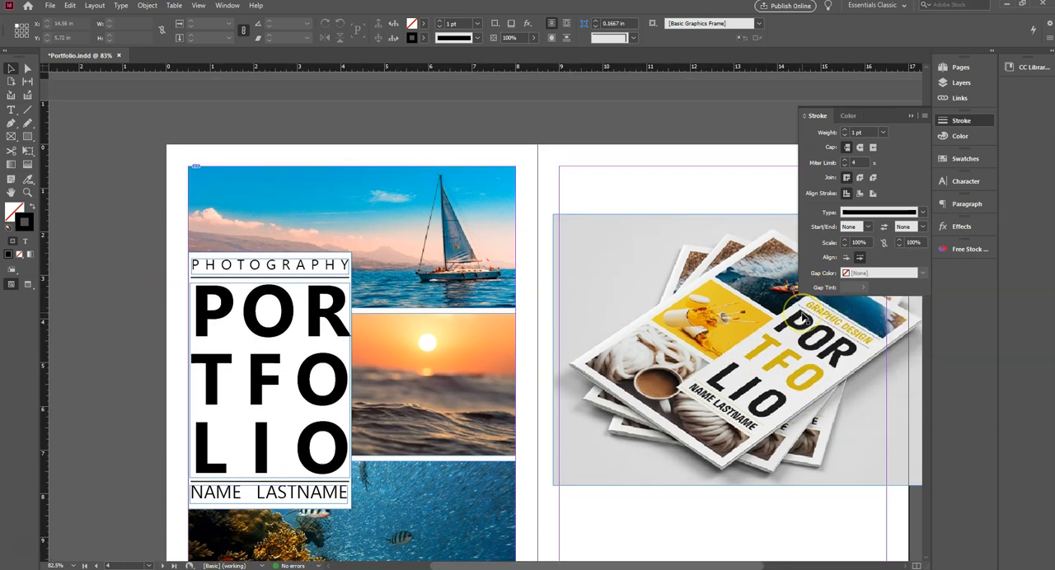
pyautogui.scroll(-1, 799, 301)
pyautogui.click(910, 116)
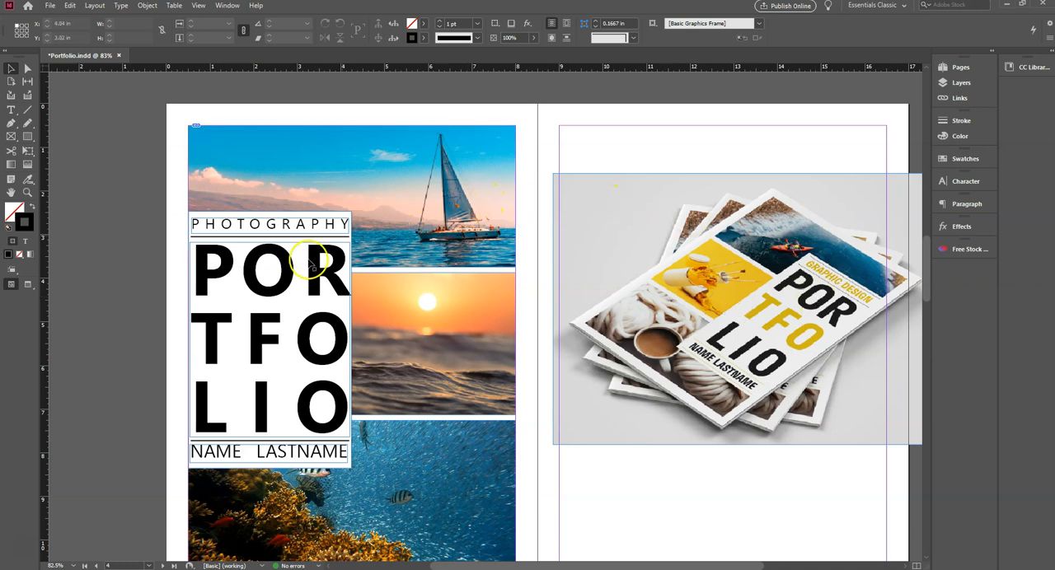
# - Color the letters TFO in the PORTFOLIO text with the C=100 M=0 Y=0 K=0 swatch and deselect the text
pyautogui.tripleClick(271, 335)
pyautogui.click(272, 335)
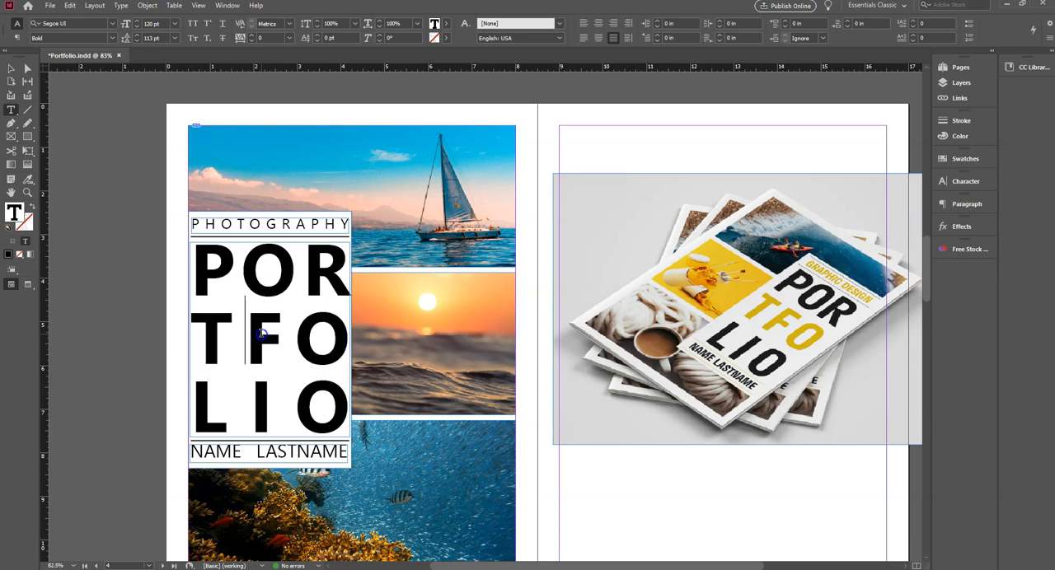
pyautogui.moveTo(205, 337); pyautogui.dragTo(338, 342)
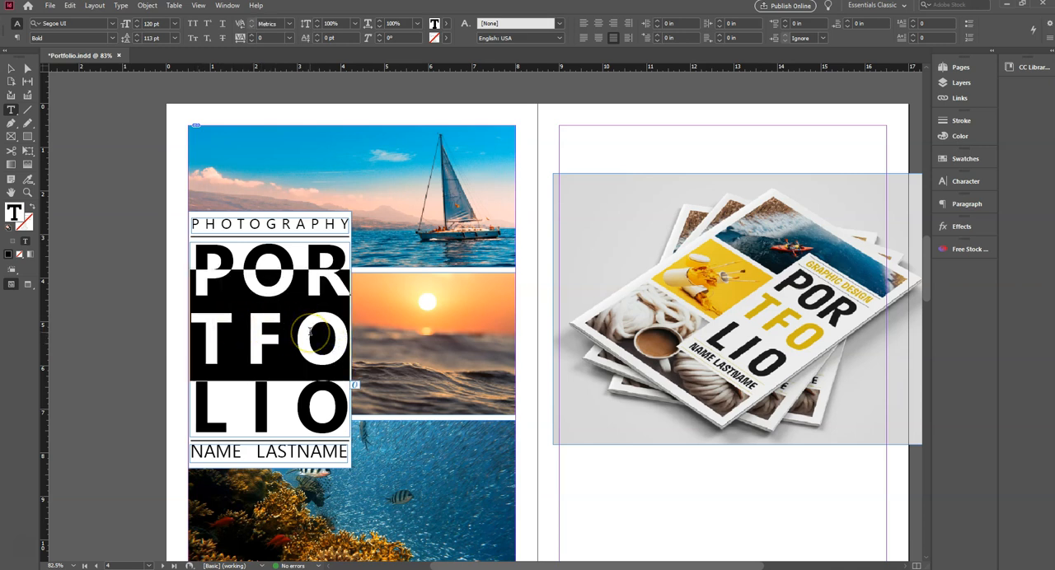
pyautogui.moveTo(215, 340); pyautogui.dragTo(347, 339)
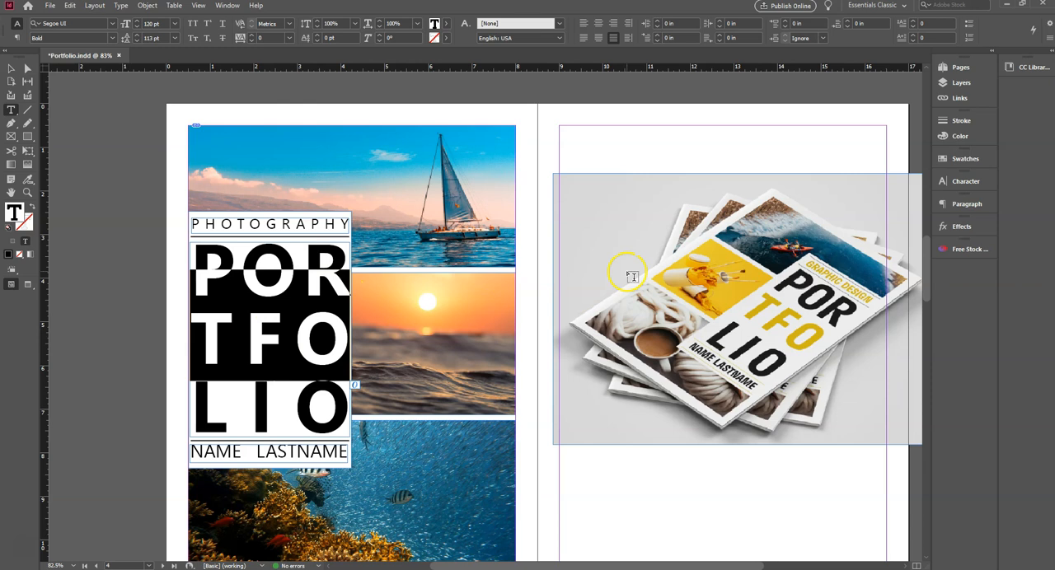
pyautogui.click(966, 159)
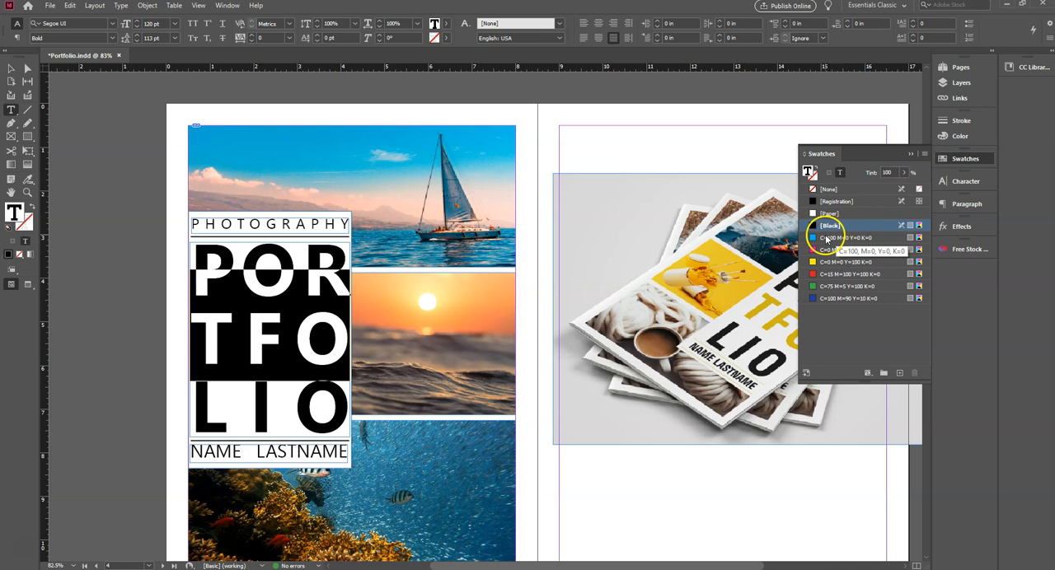
pyautogui.click(826, 238)
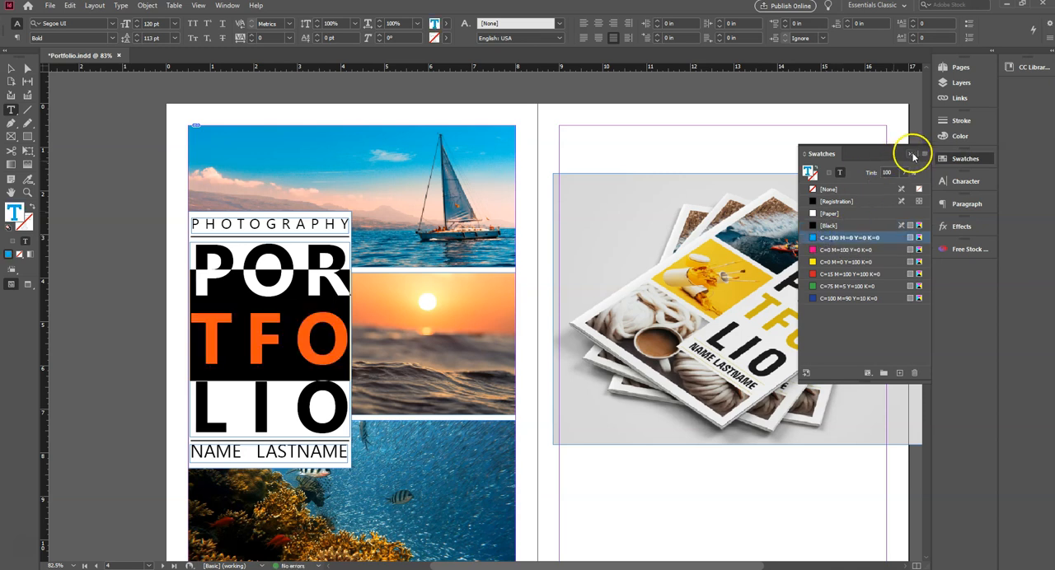
pyautogui.click(912, 155)
pyautogui.click(13, 68)
pyautogui.click(86, 118)
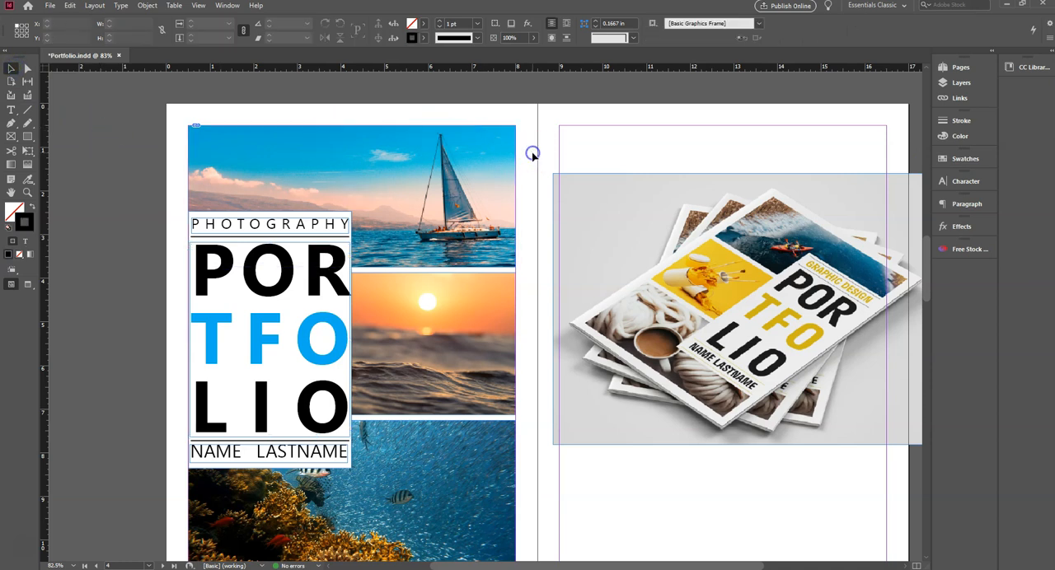
# - Switch to the Preview screen mode and nudge the NAME LASTNAME text frame down to Y 7.877 in
pyautogui.moveTo(926, 250); pyautogui.dragTo(928, 253)
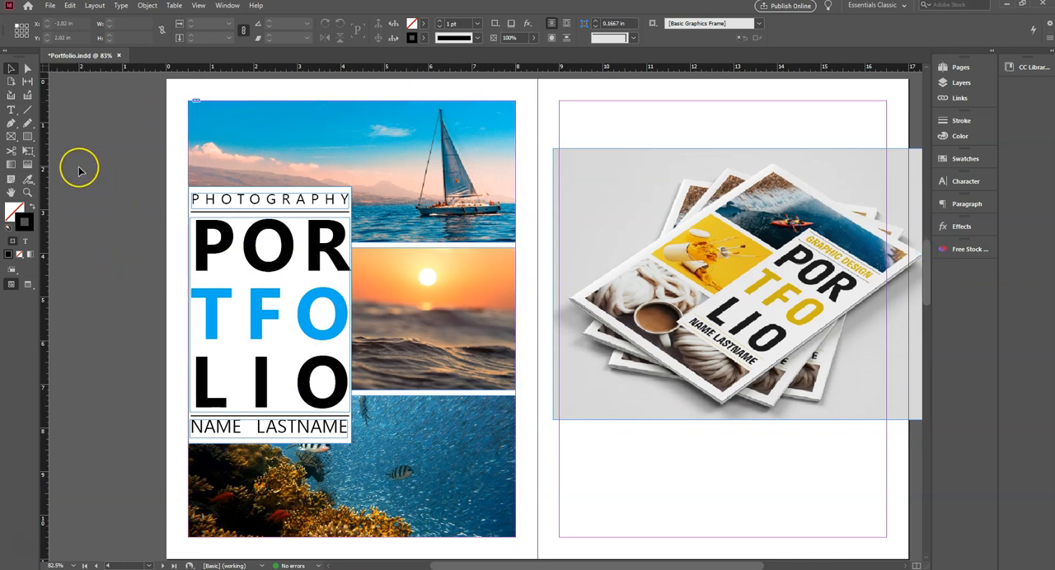
pyautogui.click(29, 286)
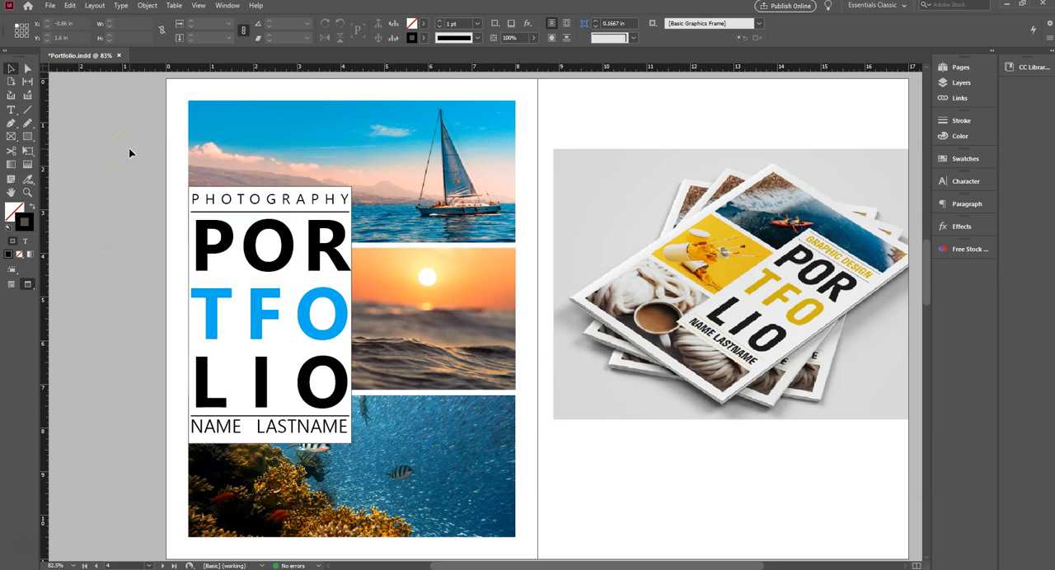
pyautogui.click(221, 430)
pyautogui.press('Down')
pyautogui.press('Down')
pyautogui.press('Down')
pyautogui.press('Down')
pyautogui.press('Down')
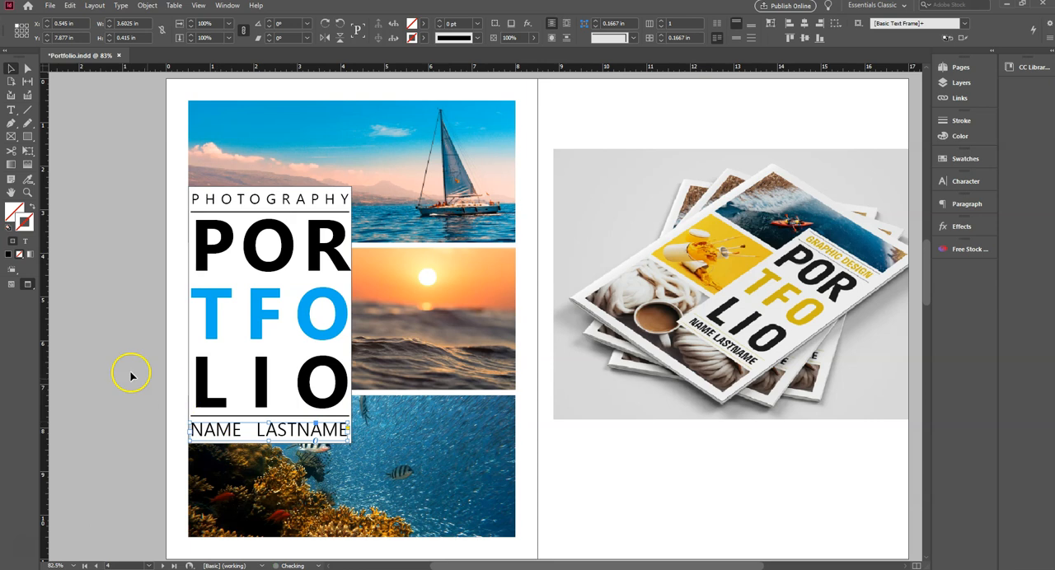
pyautogui.click(130, 375)
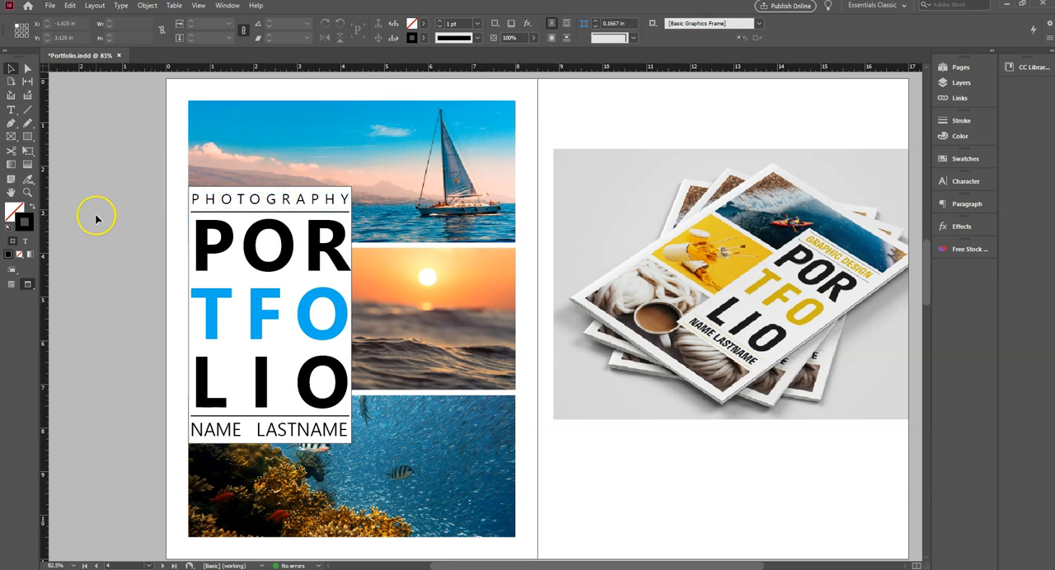
# - Examine the cover beside the reference template in Presentation mode and return to the Normal screen mode
pyautogui.click(29, 286)
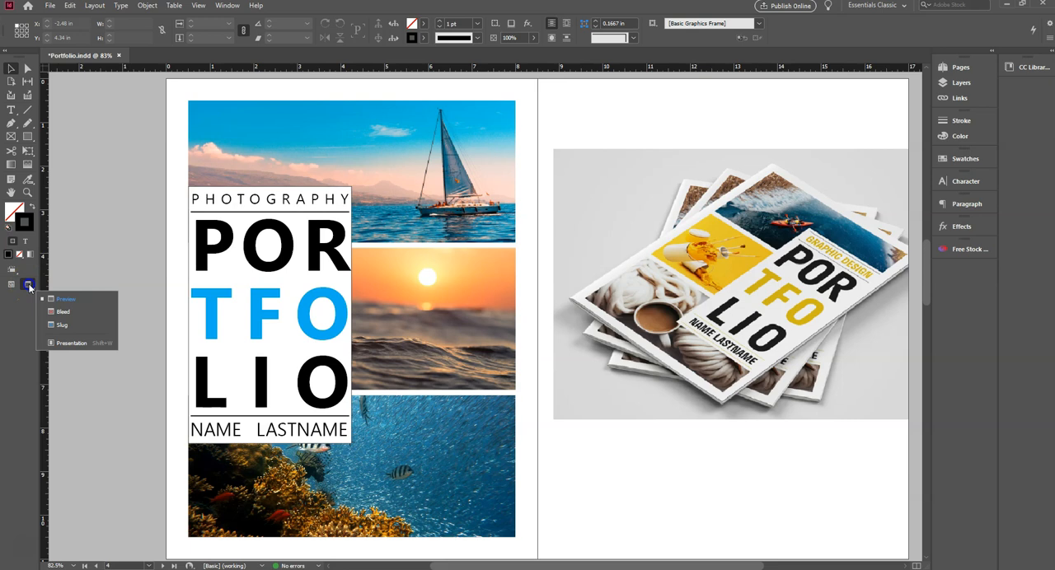
pyautogui.click(74, 346)
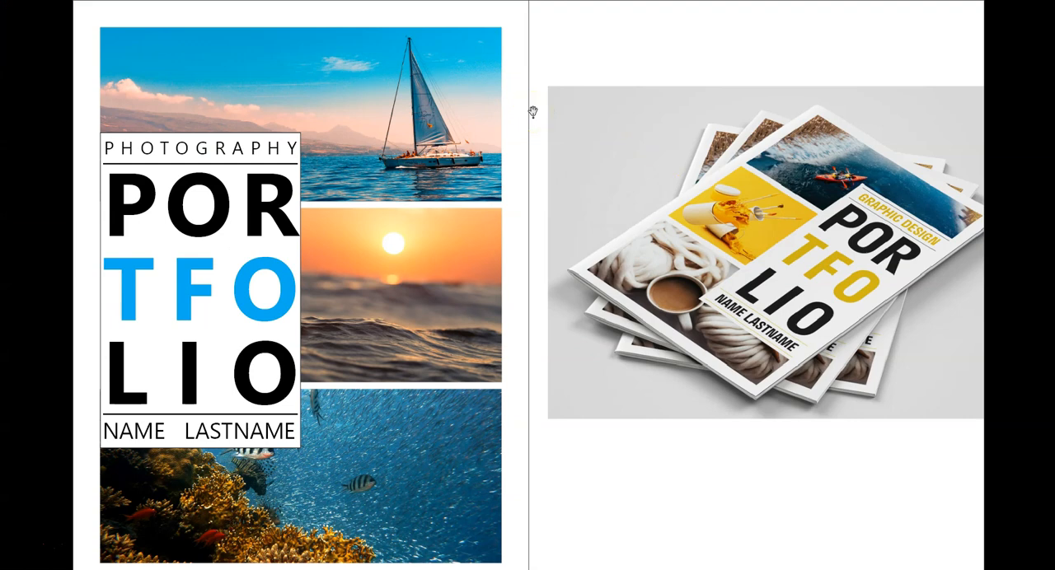
pyautogui.press('Escape')
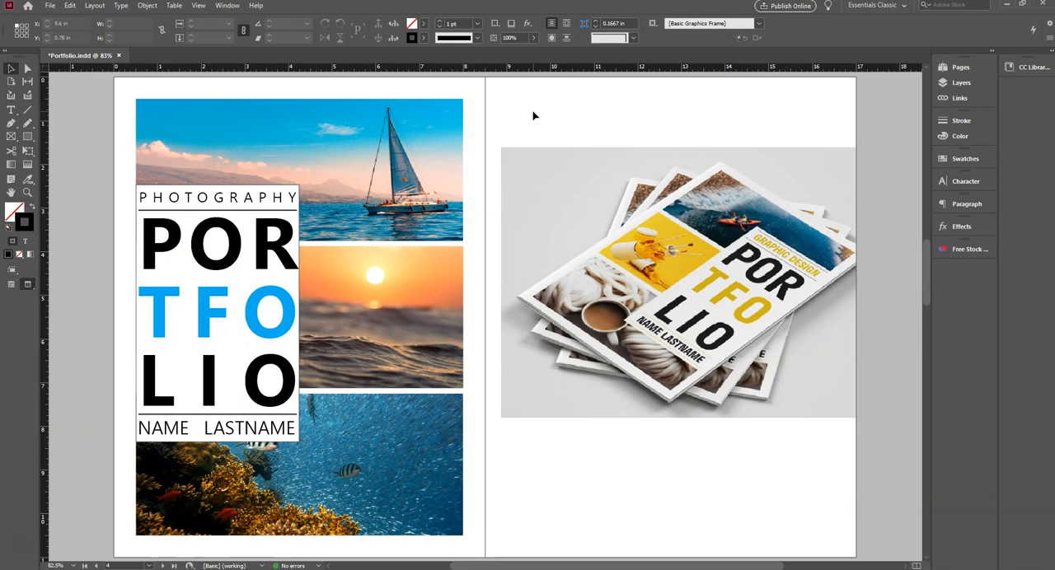
pyautogui.click(10, 284)
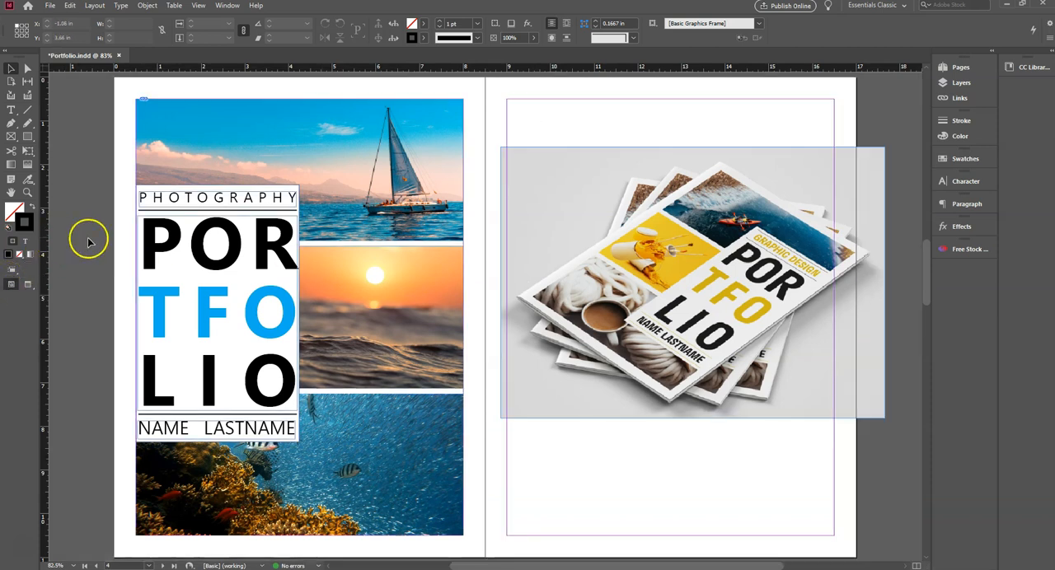
# - Narrow the PORTFOLIO text frame from both sides to about 3.57 in wide and deselect it
pyautogui.click(165, 254)
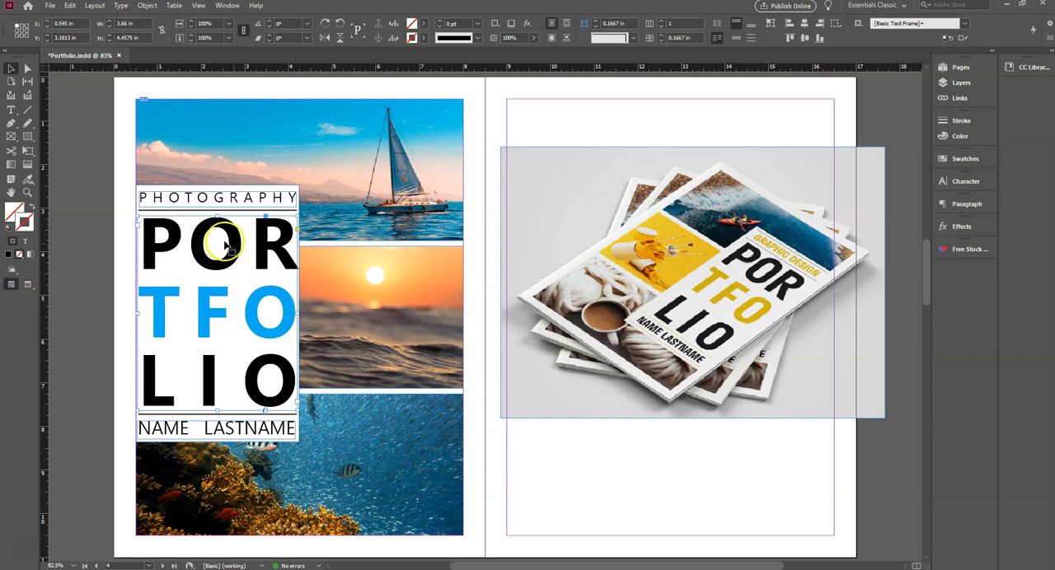
pyautogui.moveTo(300, 302); pyautogui.dragTo(295, 314)
pyautogui.moveTo(138, 311); pyautogui.dragTo(141, 310)
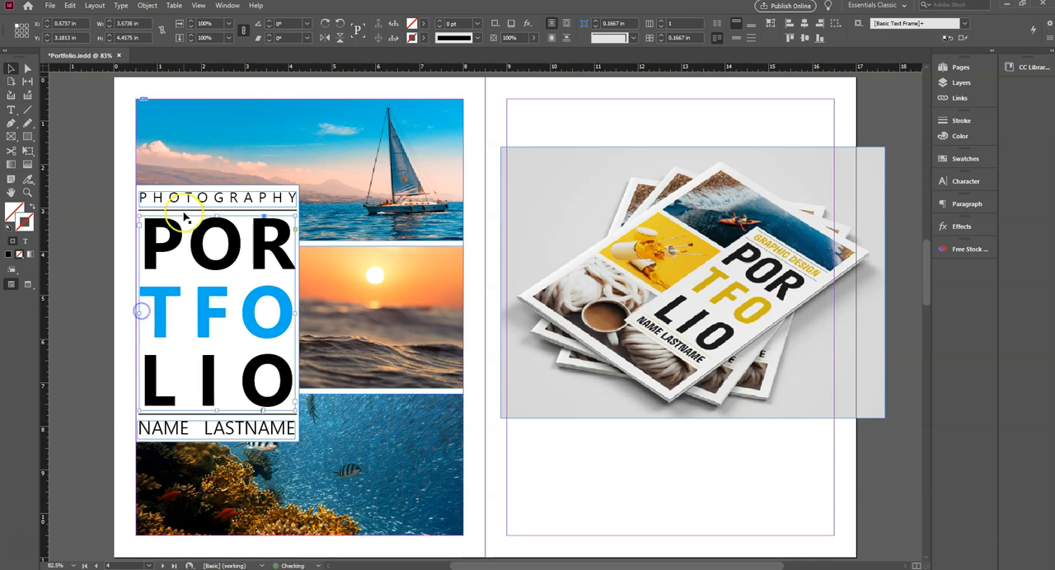
pyautogui.click(94, 225)
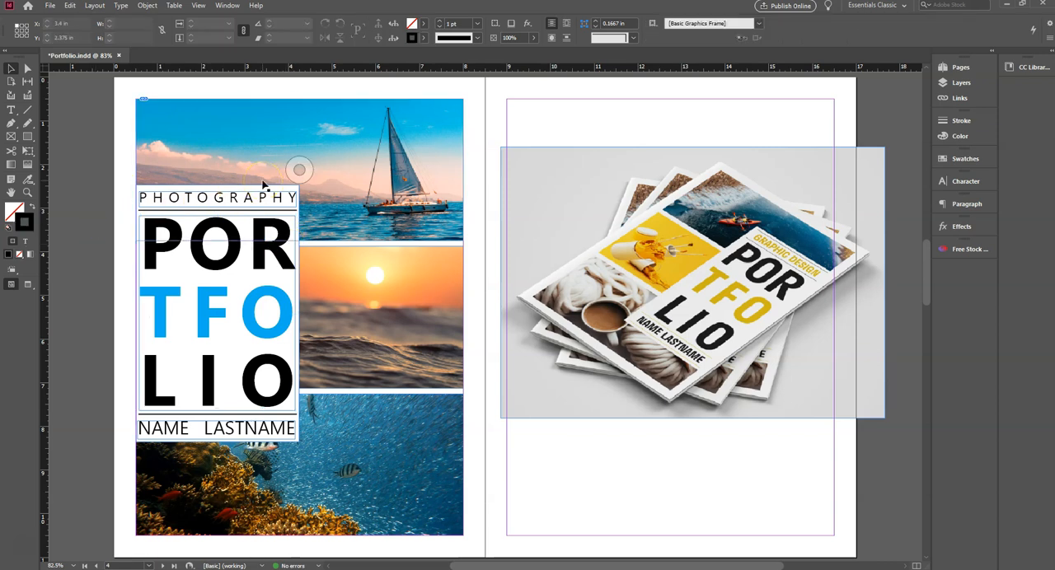
# - Select the white rectangle behind the cover text and show its effects settings
pyautogui.click(297, 213)
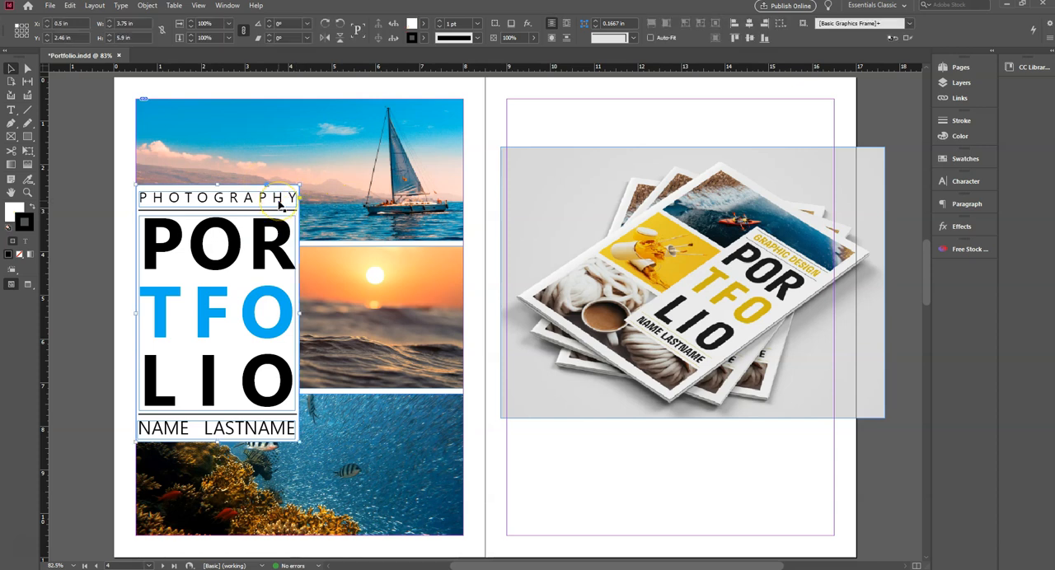
pyautogui.click(947, 227)
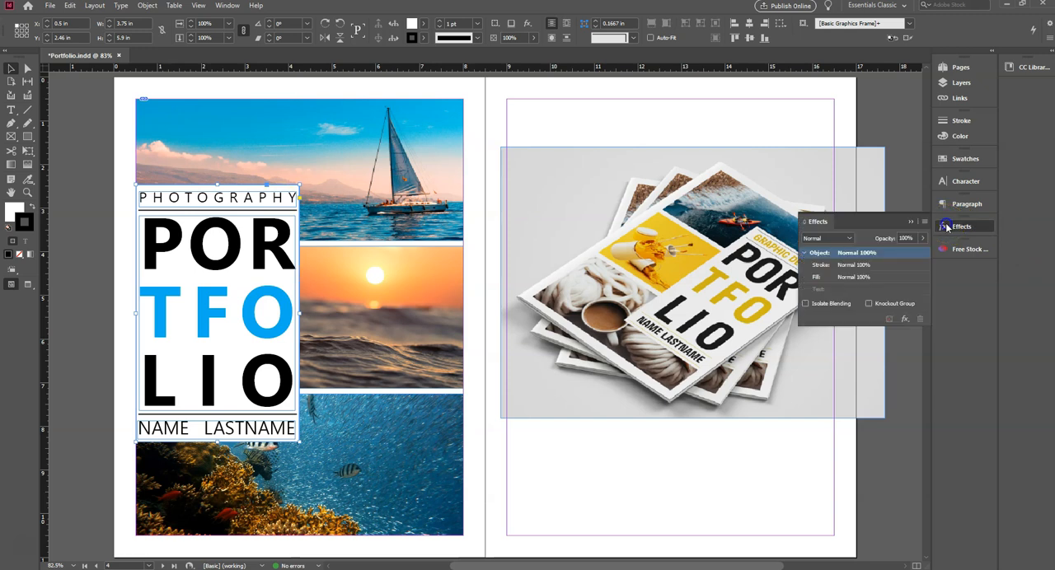
pyautogui.click(905, 320)
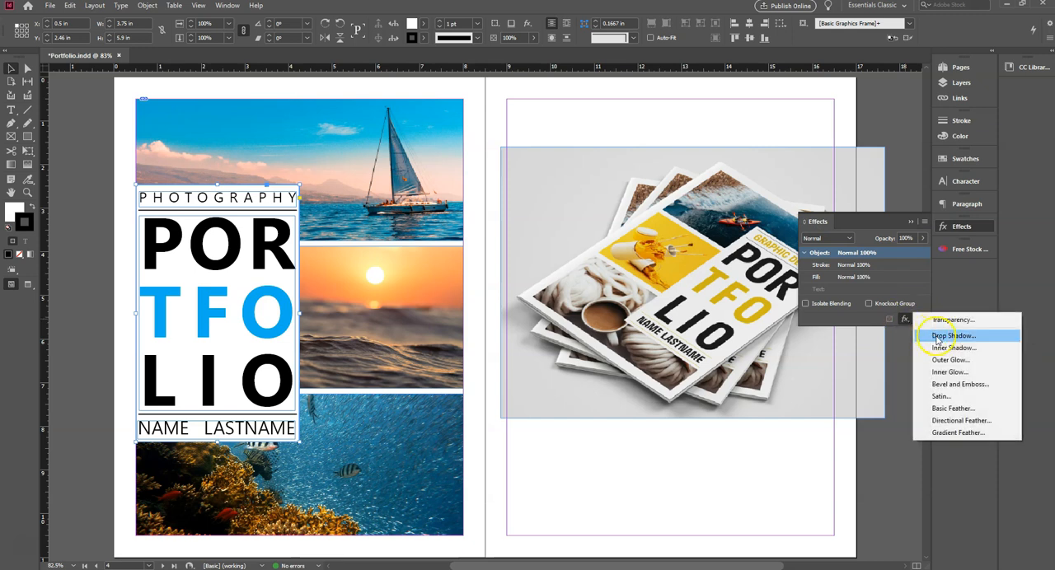
pyautogui.click(936, 336)
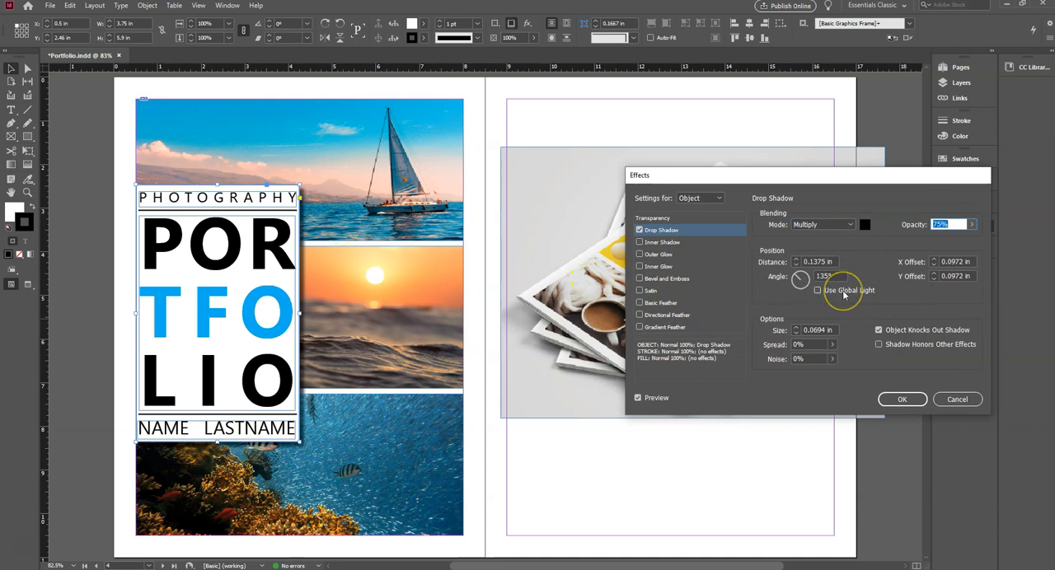
pyautogui.click(818, 291)
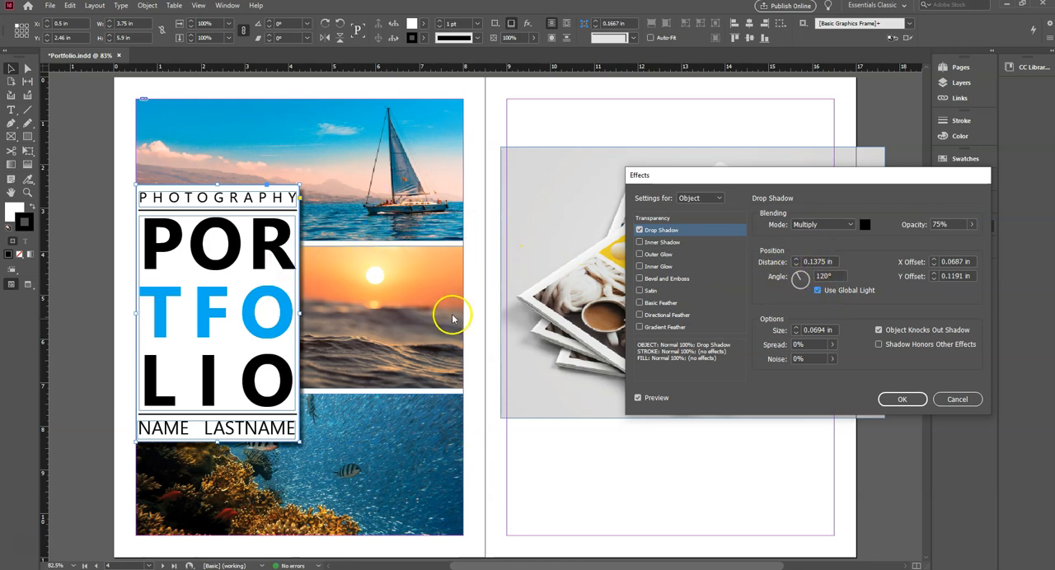
pyautogui.moveTo(800, 275); pyautogui.dragTo(792, 274)
pyautogui.click(615, 308)
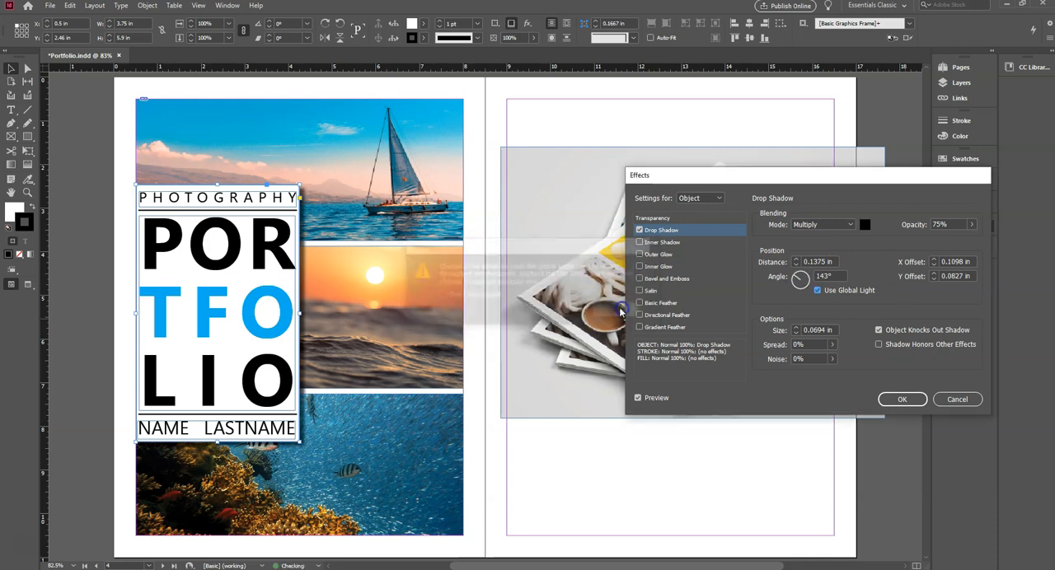
pyautogui.click(959, 399)
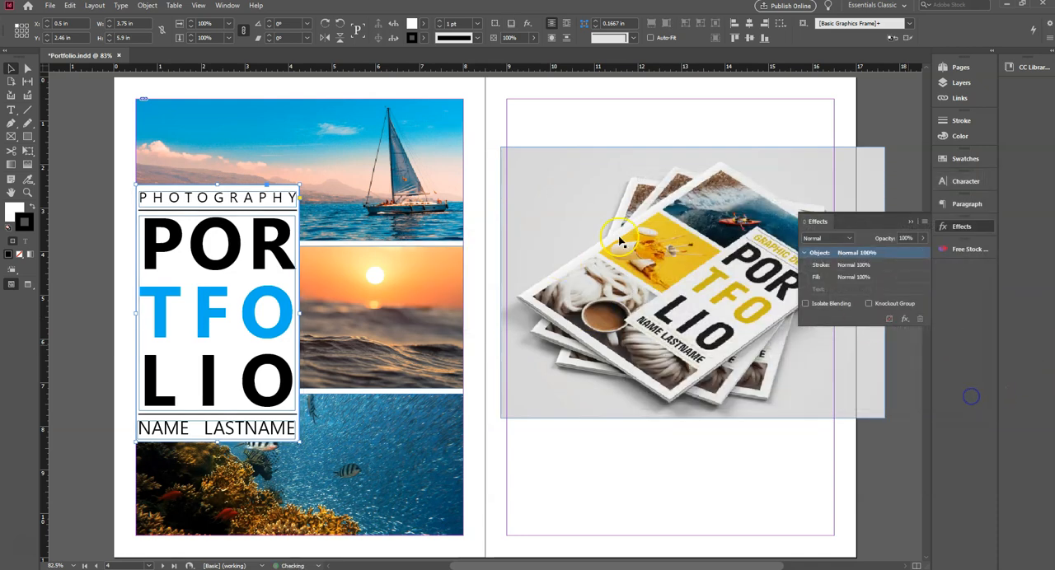
# - Apply a drop shadow to the white rectangle using global light and a distance of 0.1875 in, and deselect it
pyautogui.click(905, 320)
pyautogui.click(947, 336)
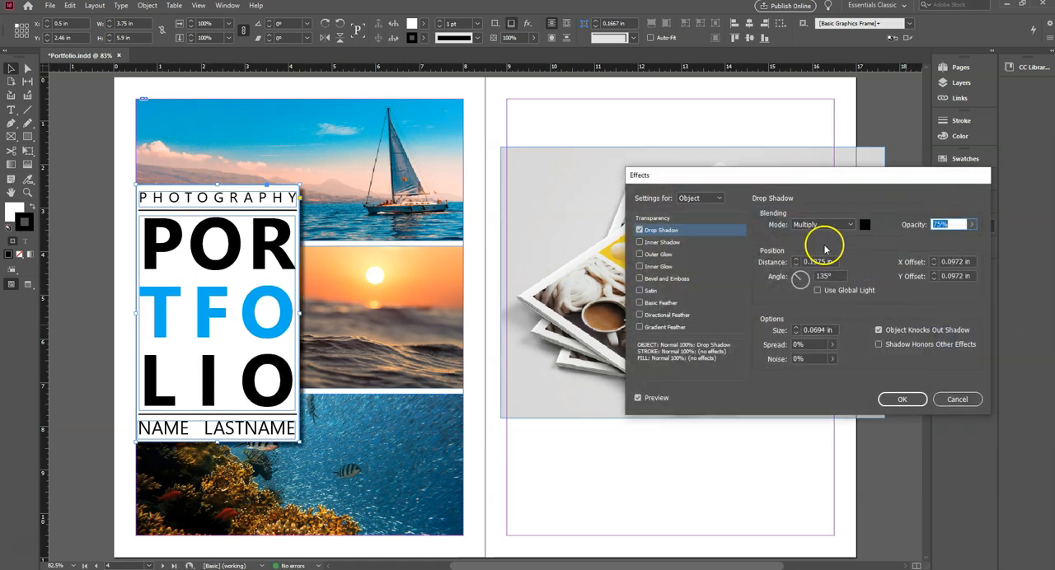
pyautogui.click(817, 291)
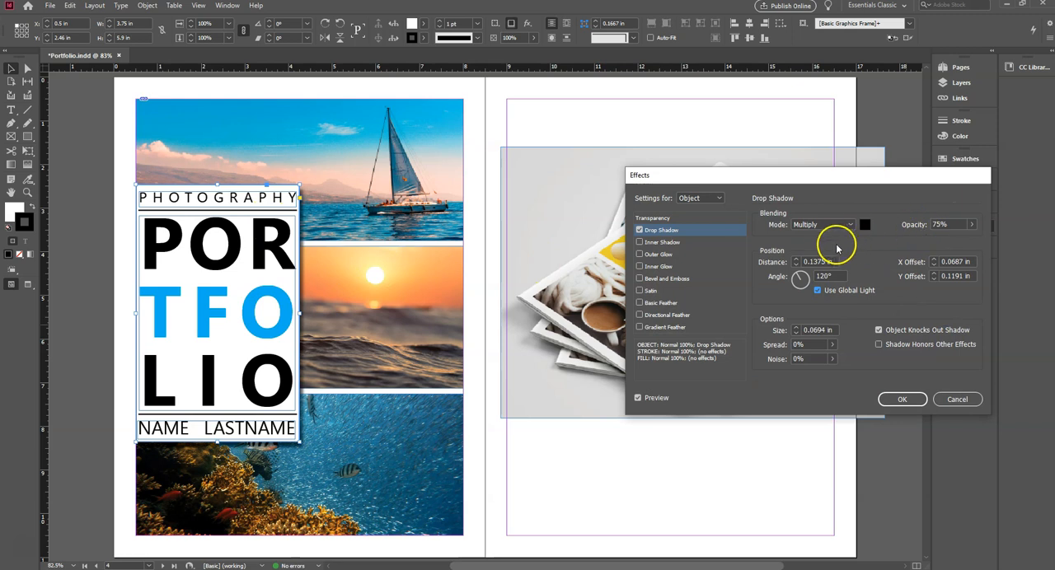
pyautogui.click(795, 260)
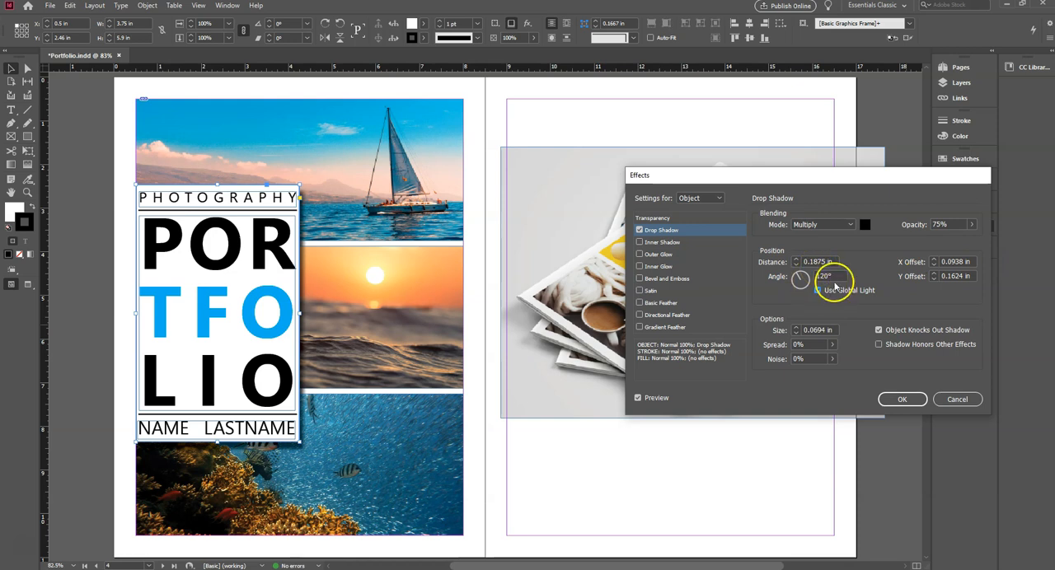
pyautogui.click(907, 401)
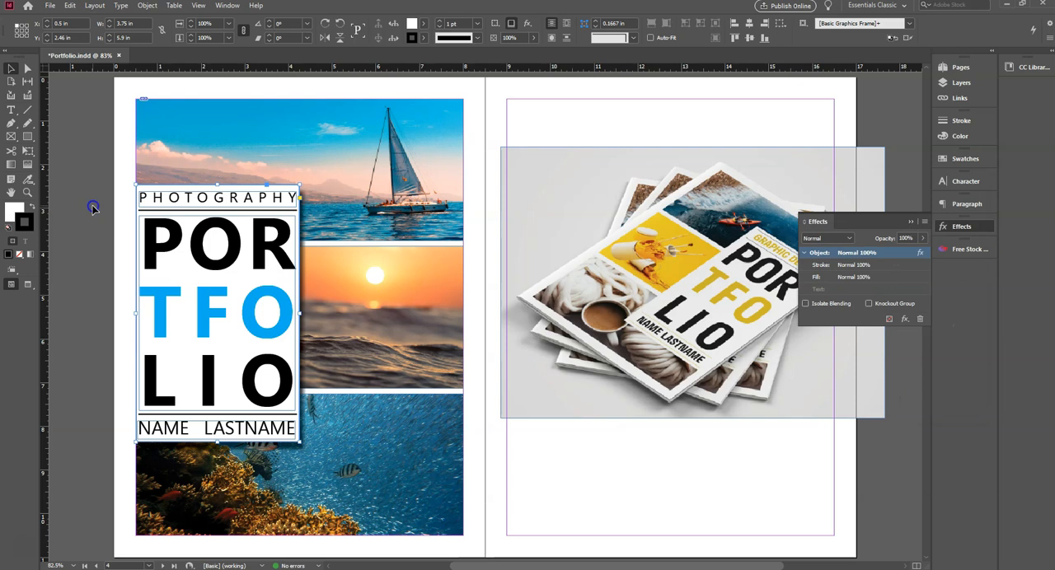
pyautogui.click(92, 208)
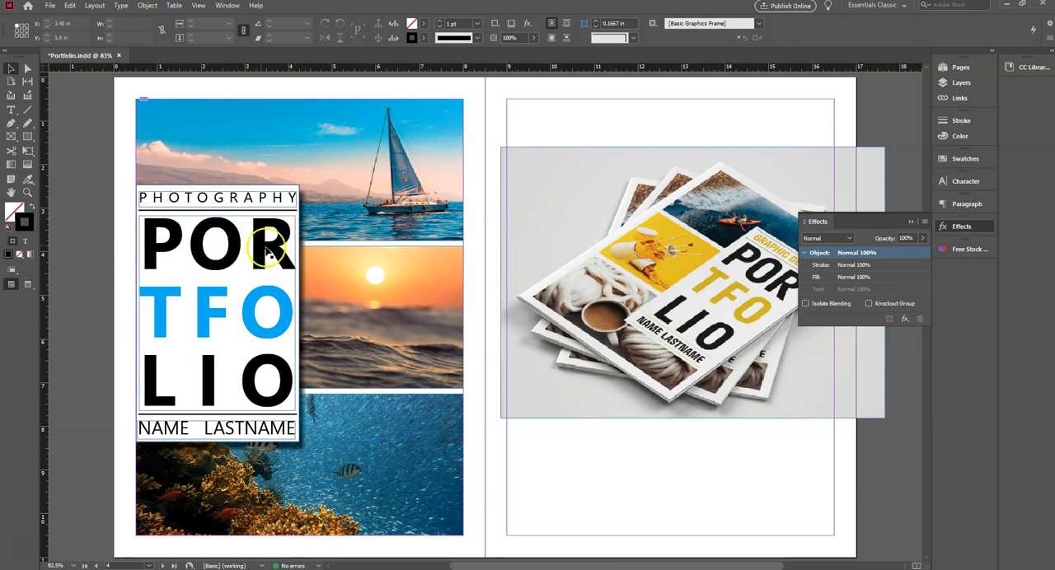
# - Remove the black stroke from the white rectangle behind the cover text, keeping its white fill, and deselect it
pyautogui.click(293, 238)
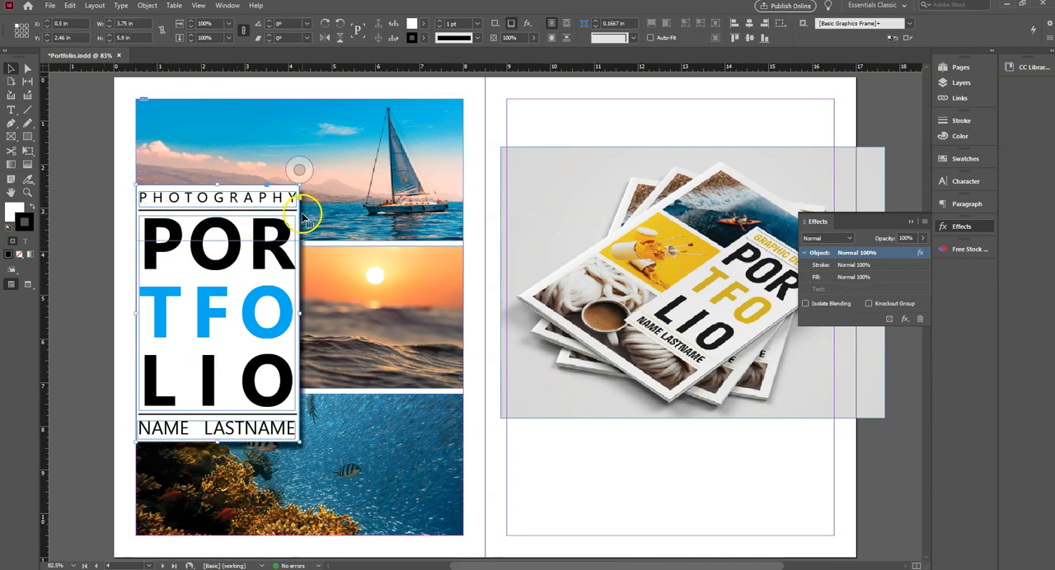
pyautogui.click(16, 215)
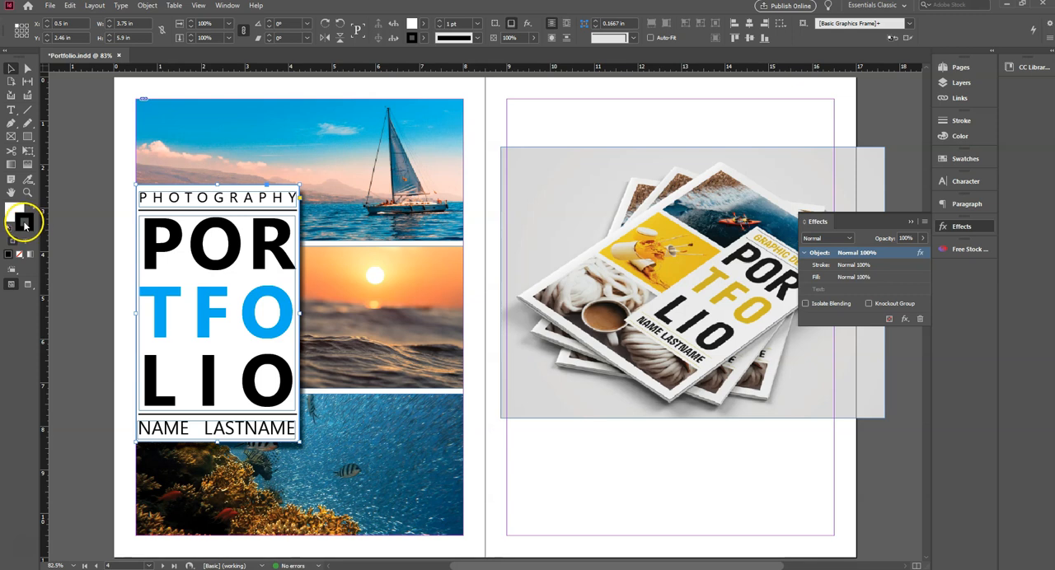
pyautogui.click(33, 207)
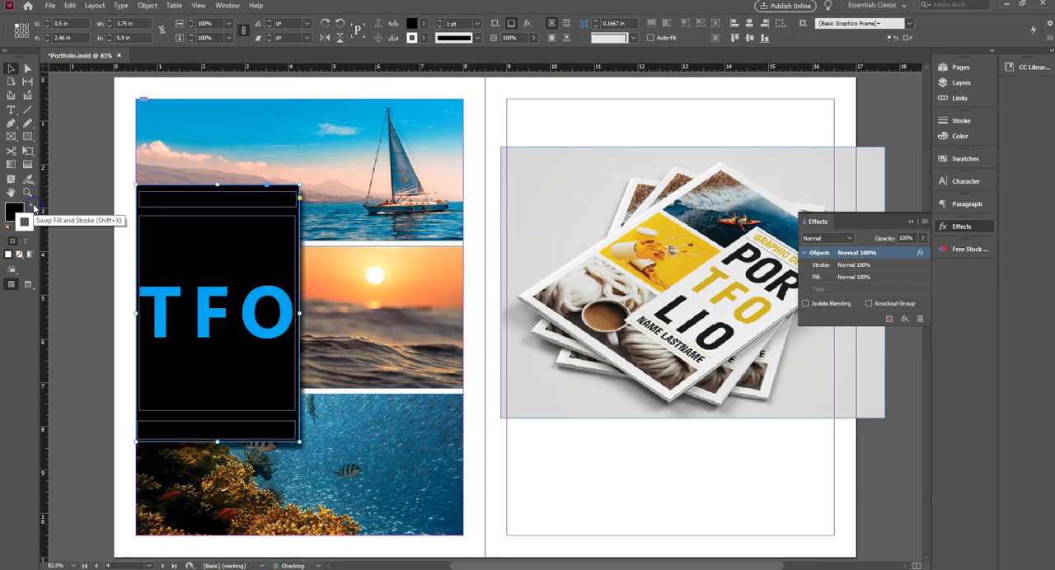
pyautogui.click(34, 207)
pyautogui.click(12, 211)
pyautogui.click(30, 217)
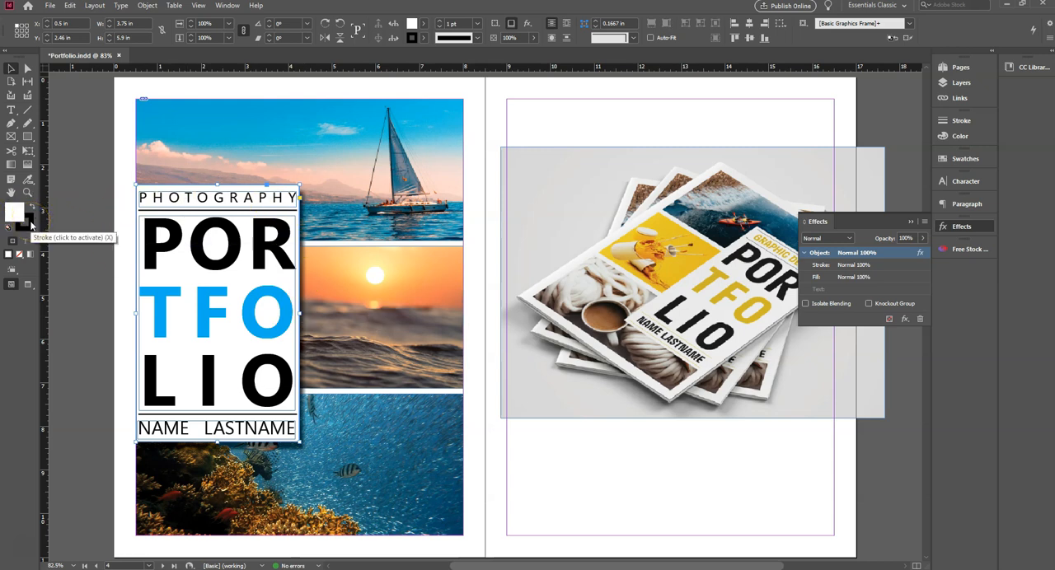
pyautogui.click(23, 220)
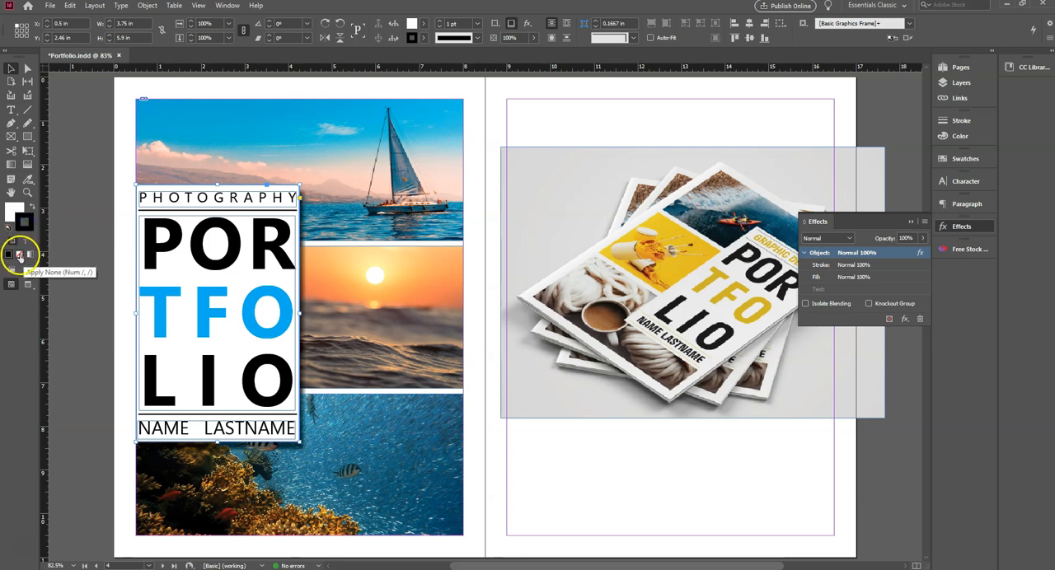
pyautogui.click(20, 255)
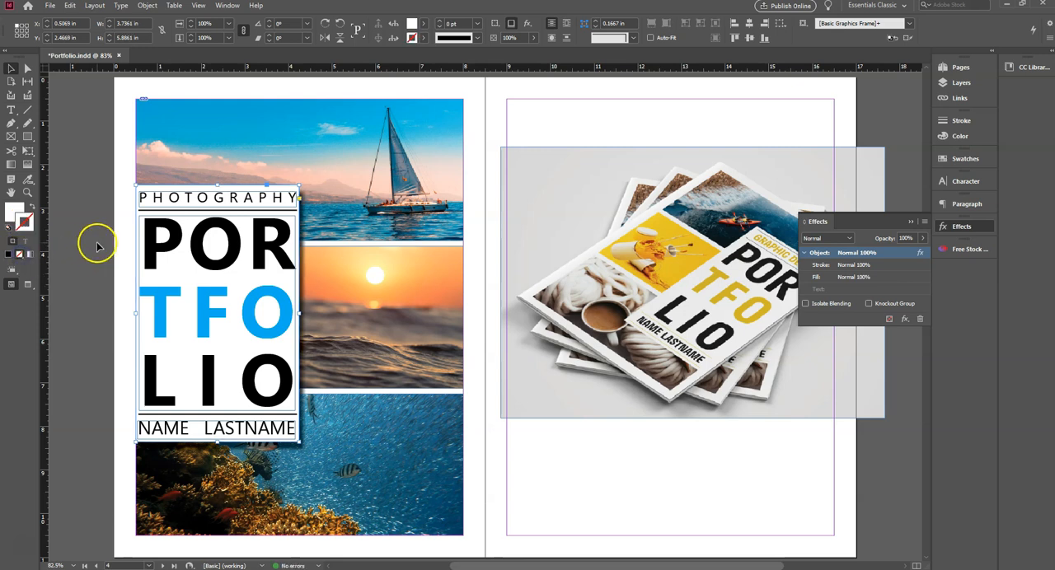
pyautogui.click(96, 243)
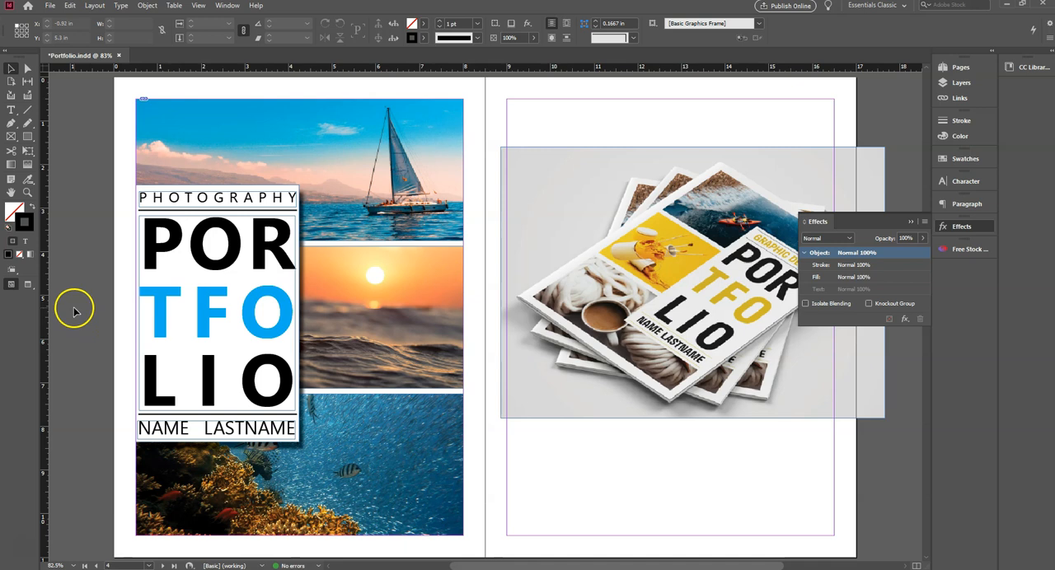
# - Switch to the Preview screen mode and group the white rectangle with the three text frames and both rule lines
pyautogui.click(29, 285)
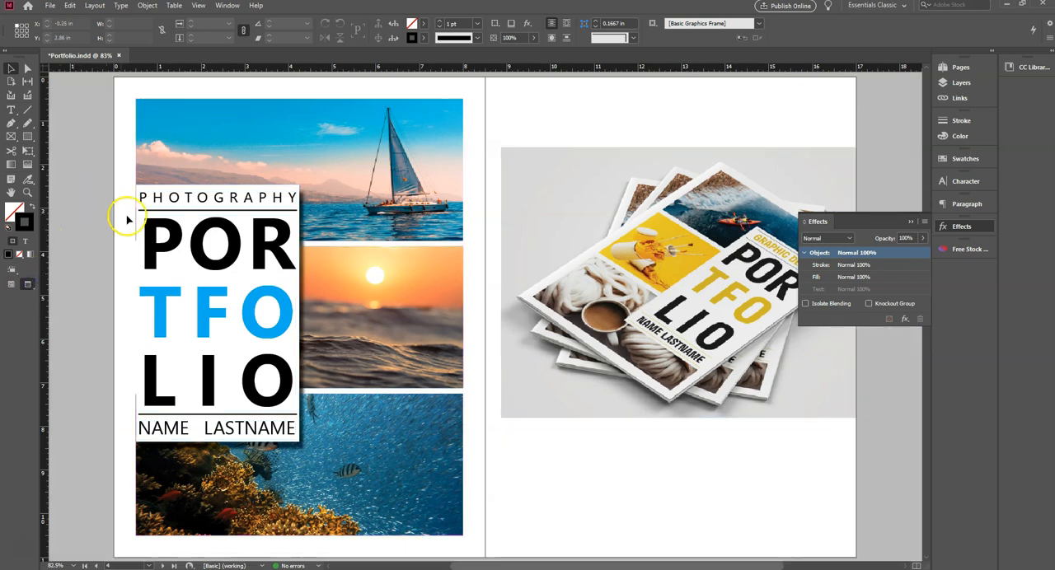
pyautogui.hscroll(-2, 144, 239)
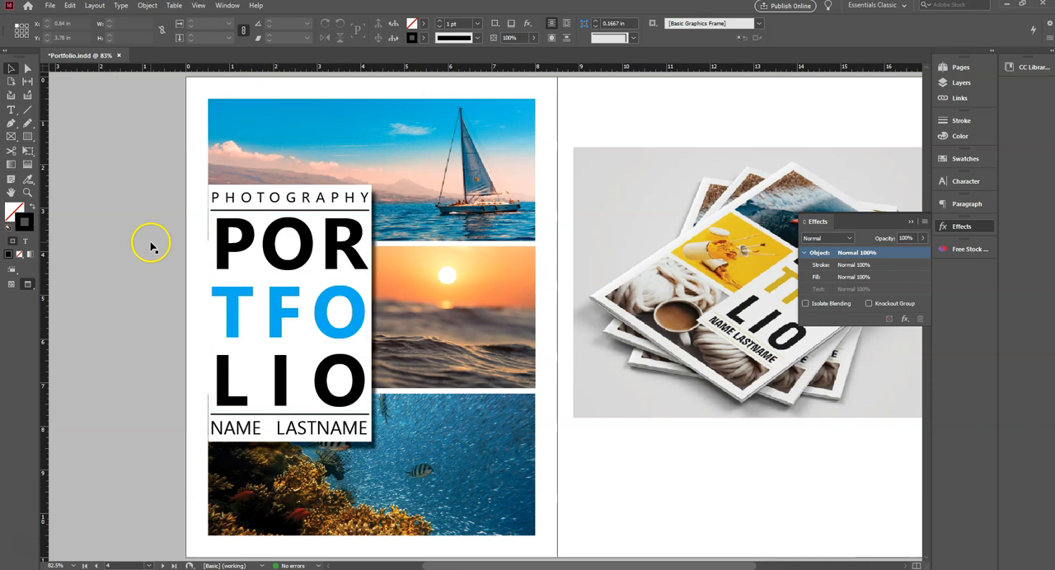
pyautogui.click(222, 194)
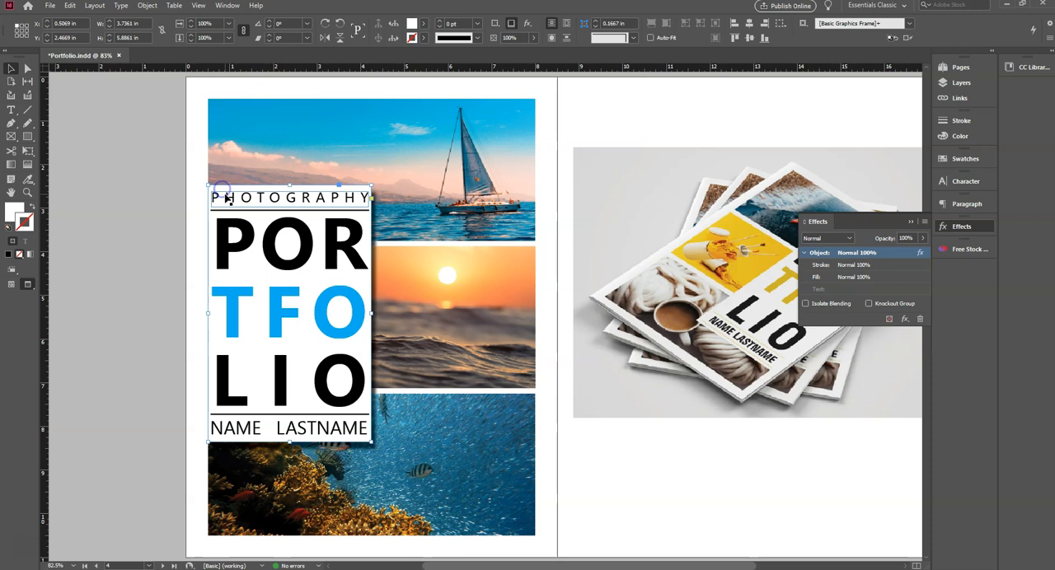
pyautogui.keyDown('shift'); pyautogui.click(226, 200); pyautogui.keyUp('shift')
pyautogui.keyDown('shift'); pyautogui.click(233, 211); pyautogui.keyUp('shift')
pyautogui.keyDown('shift'); pyautogui.click(239, 239); pyautogui.keyUp('shift')
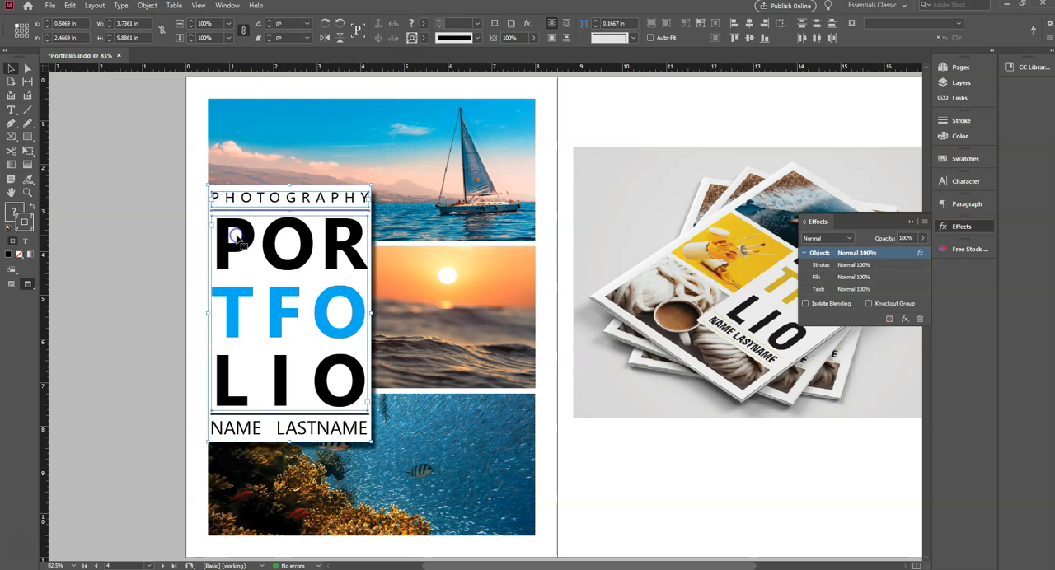
pyautogui.keyDown('shift'); pyautogui.click(231, 414); pyautogui.keyUp('shift')
pyautogui.keyDown('shift'); pyautogui.click(232, 429); pyautogui.keyUp('shift')
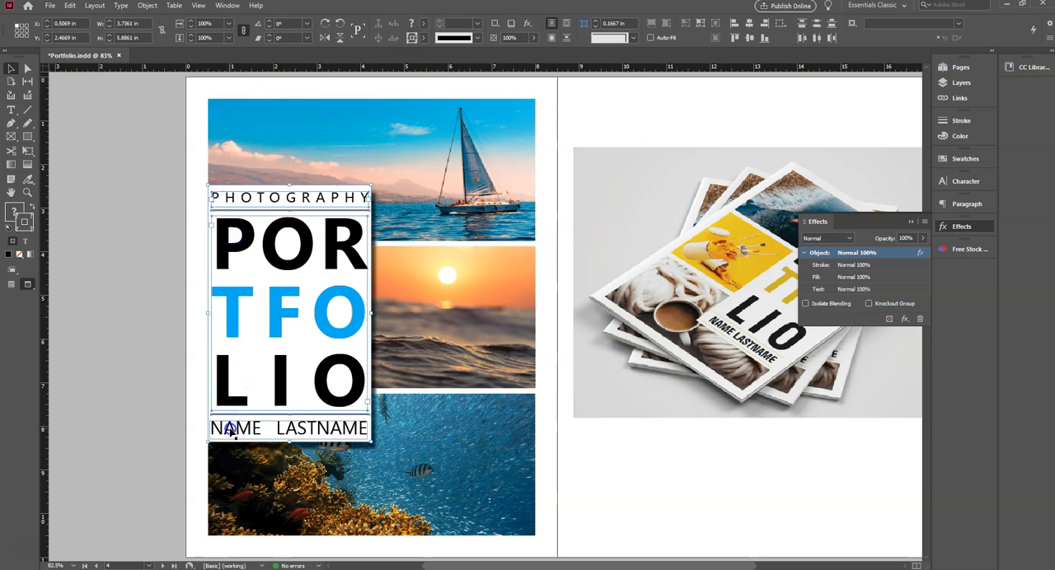
pyautogui.keyDown('shift'); pyautogui.click(372, 396); pyautogui.keyUp('shift')
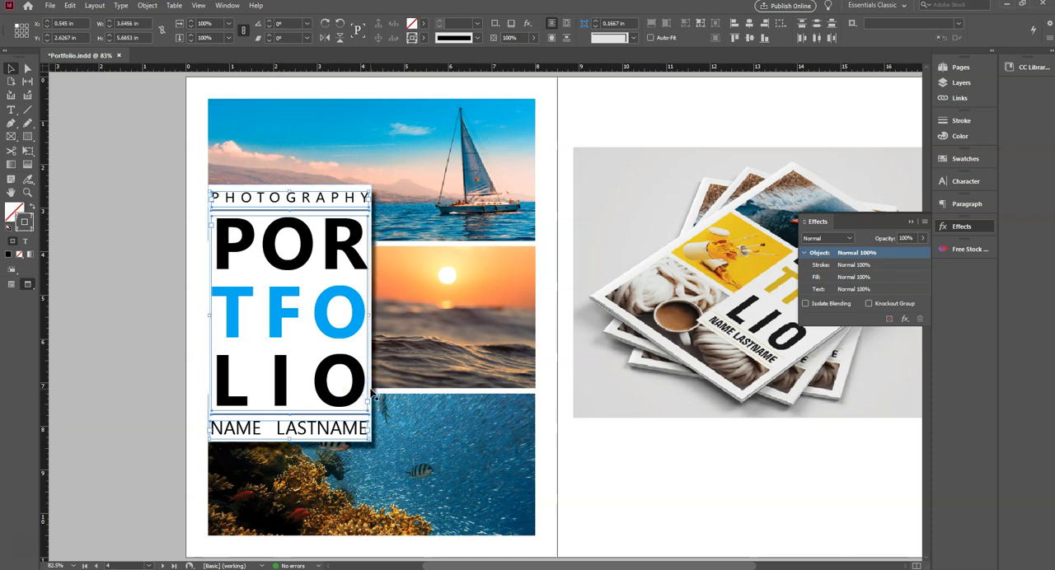
pyautogui.press('Left')
pyautogui.press('Right')
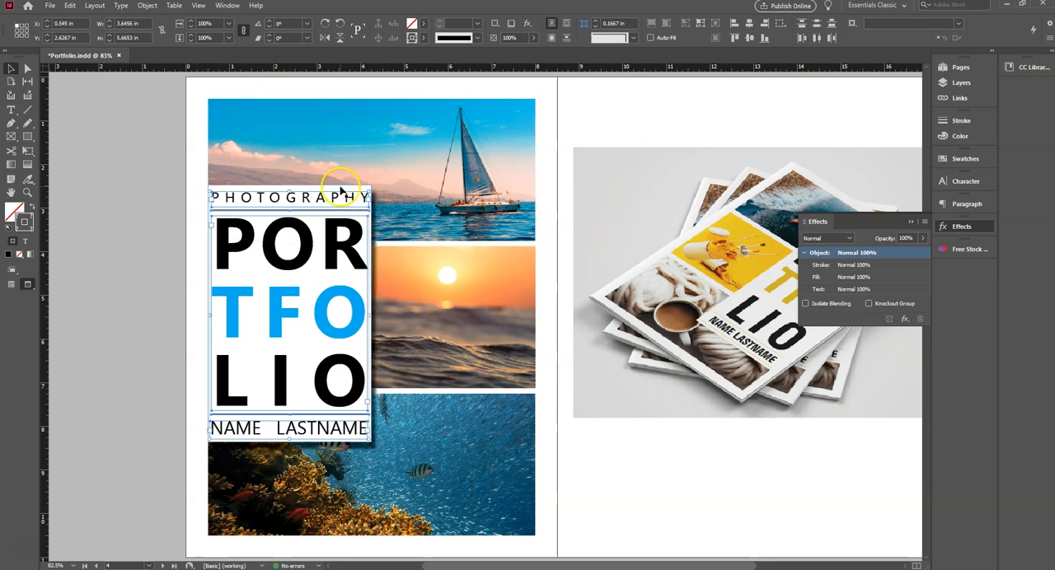
pyautogui.keyDown('shift'); pyautogui.click(340, 190); pyautogui.keyUp('shift')
# - Nudge the grouped text box left to X 0.4931 in, in line with the photos' left edge, and deselect it
pyautogui.press('Left')
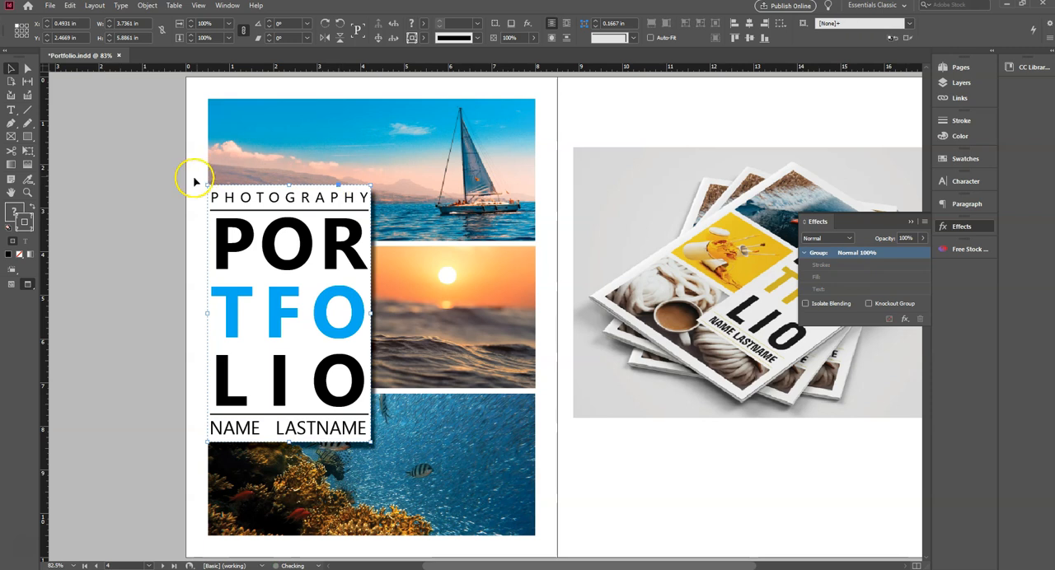
pyautogui.click(161, 183)
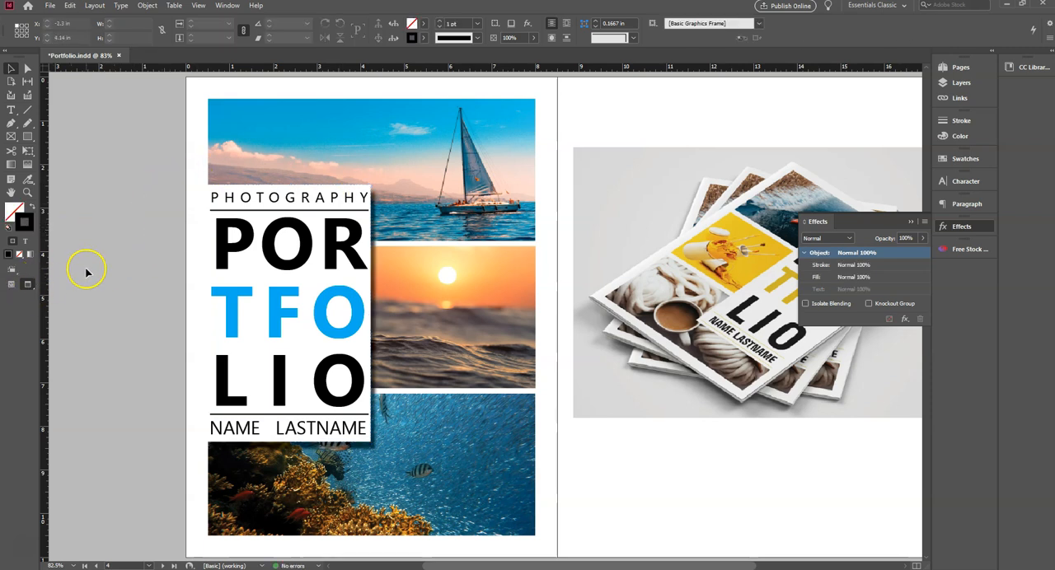
pyautogui.click(290, 233)
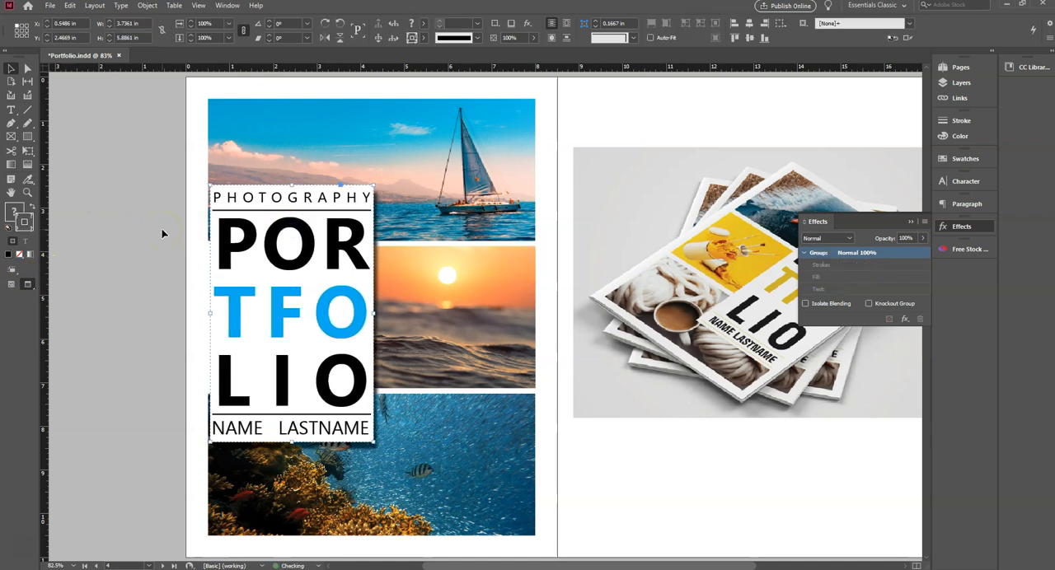
pyautogui.press('Left')
pyautogui.press('Left')
pyautogui.press('Left')
pyautogui.press('Left')
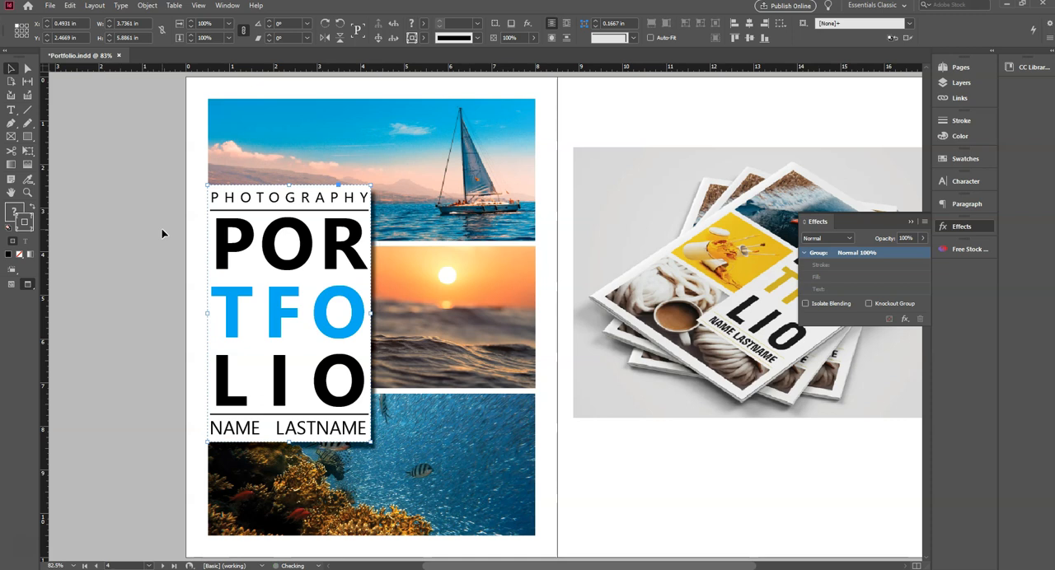
pyautogui.click(138, 233)
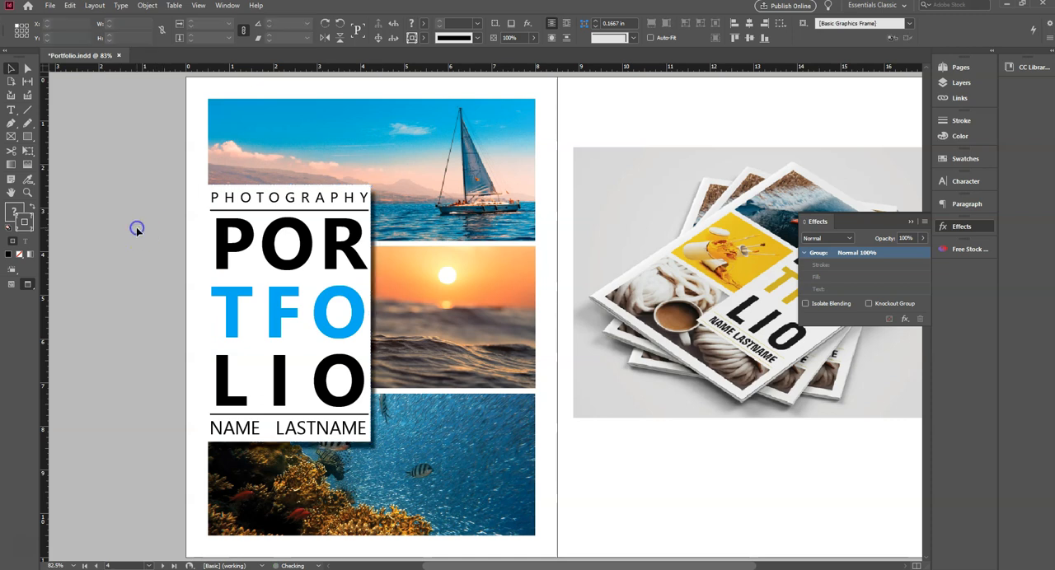
# - Examine the cover beside the reference template in Presentation mode and return to the Preview screen mode
pyautogui.click(29, 285)
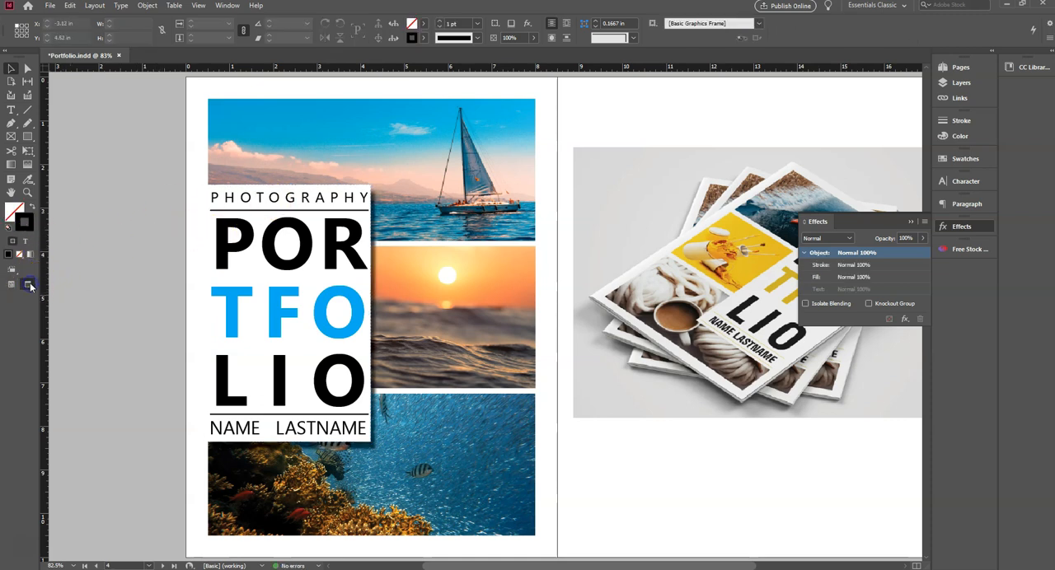
pyautogui.click(29, 285)
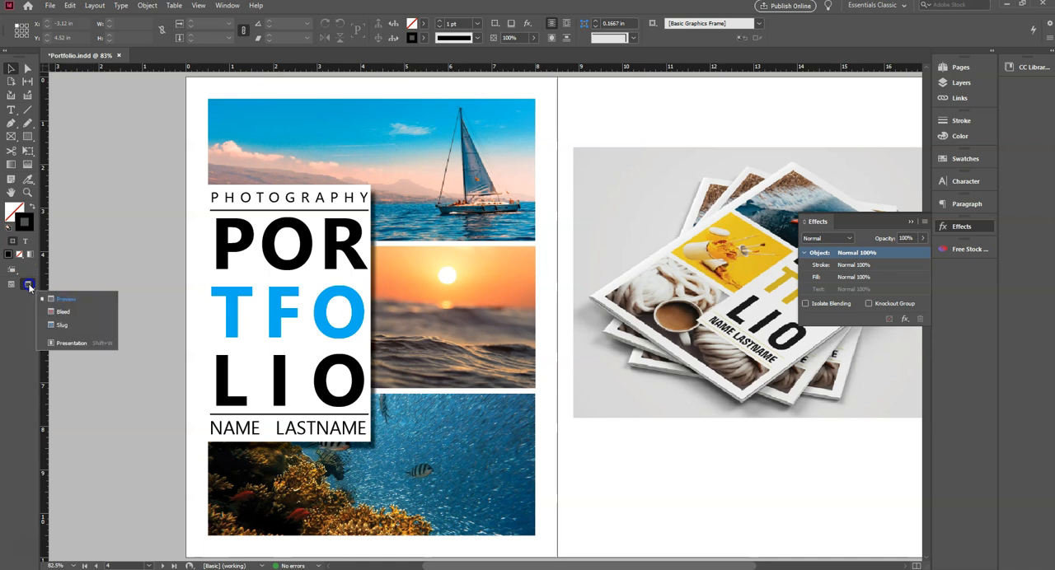
pyautogui.click(56, 345)
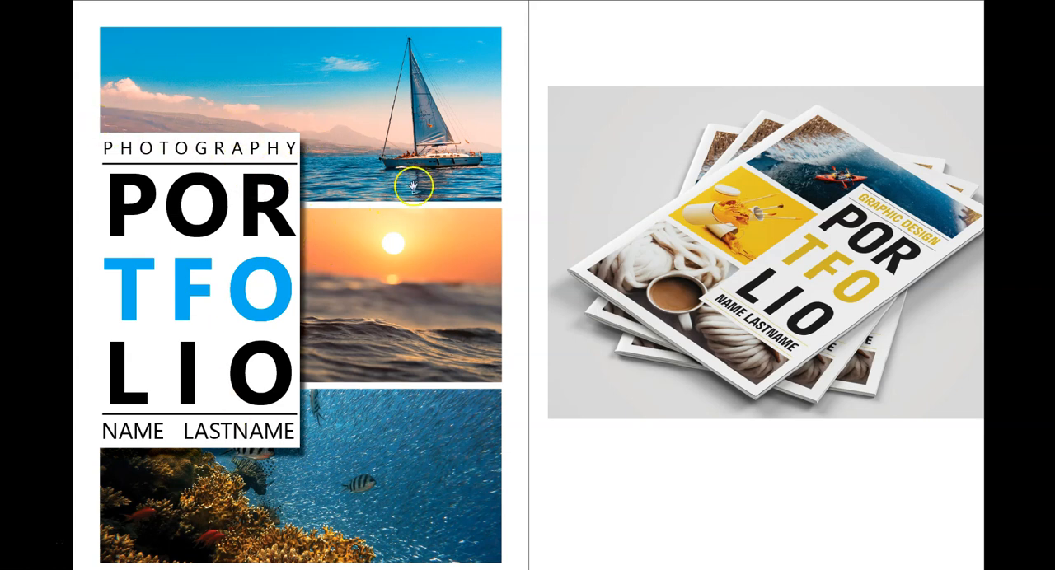
pyautogui.press('Escape')
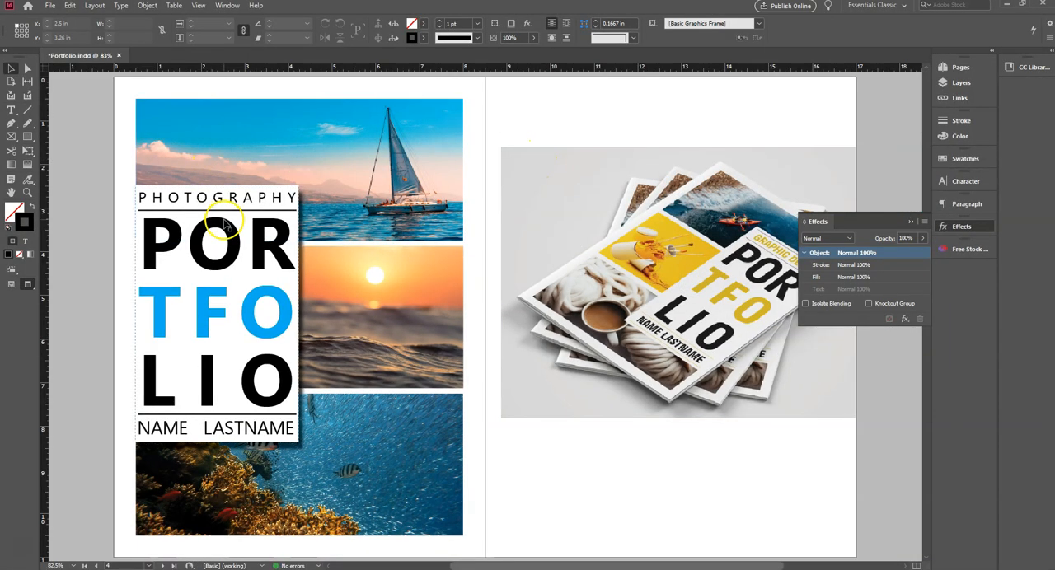
# - Nudge the grouped text box right in large increments to X 1.8819 in
pyautogui.click(210, 196)
pyautogui.hotkey('shift', 'Right')
pyautogui.hotkey('shift', 'Right')
pyautogui.hotkey('shift', 'Right')
pyautogui.hotkey('shift', 'Right')
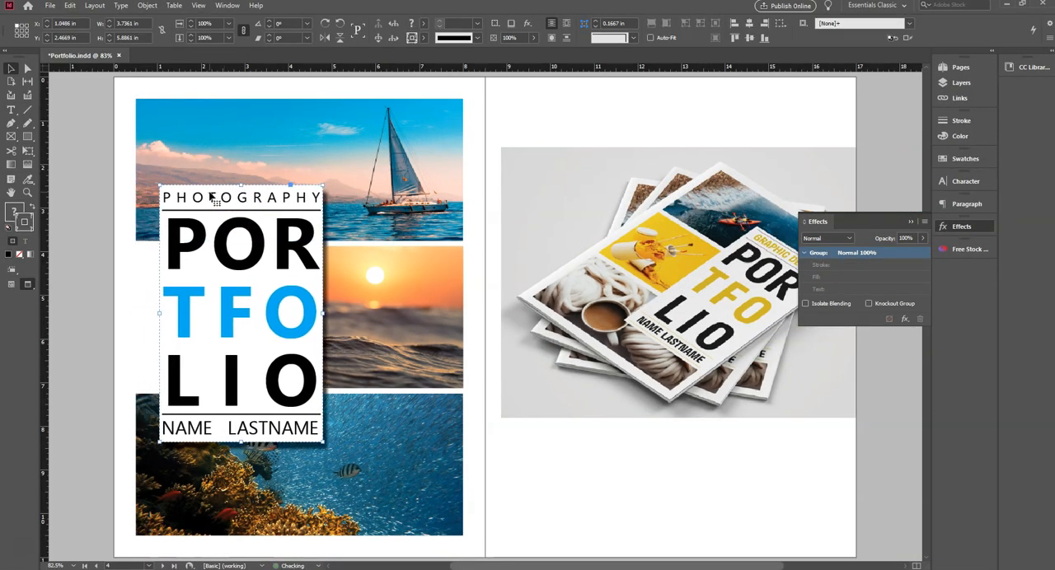
pyautogui.hotkey('shift', 'Right')
pyautogui.hotkey('shift', 'Right')
pyautogui.hotkey('shift', 'Right')
pyautogui.hotkey('shift', 'Right')
pyautogui.hotkey('shift', 'Right')
pyautogui.hotkey('shift', 'Right')
# - Shift the sunset photo left inside its frame and stretch it to 7.6 in wide to cover the frame's full width
pyautogui.click(165, 271)
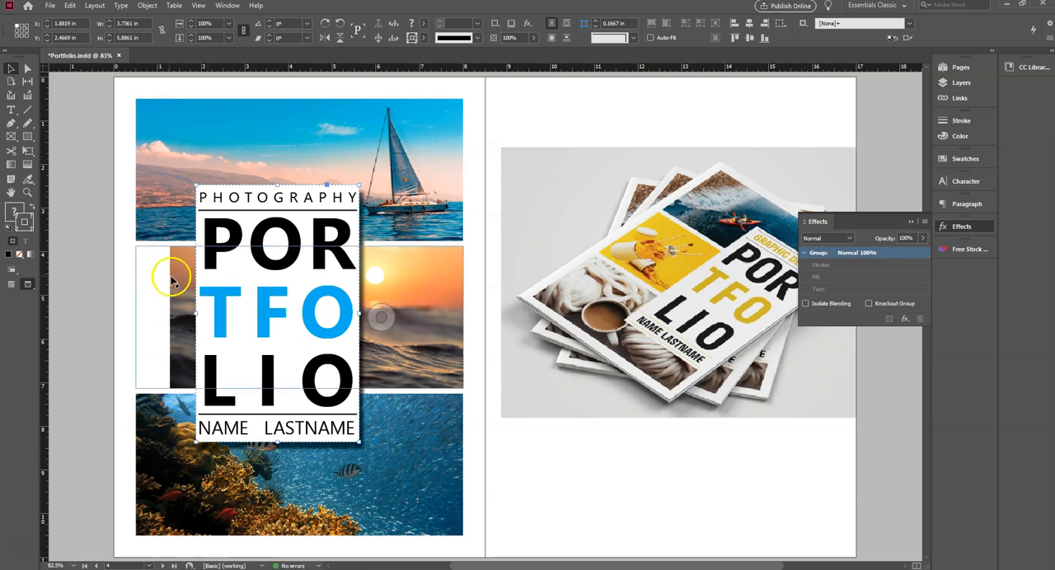
pyautogui.click(301, 316)
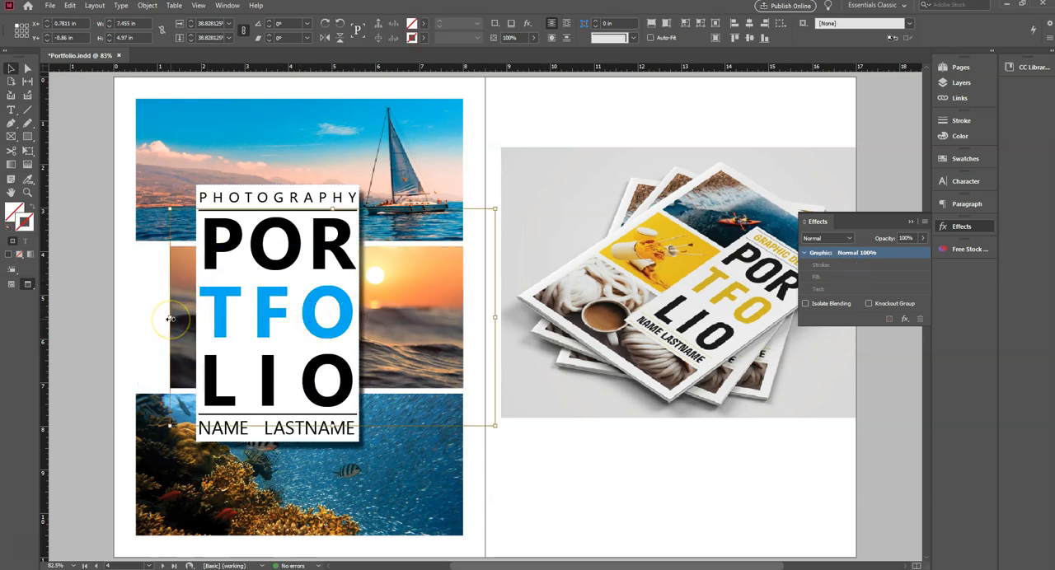
pyautogui.hotkey('shift', 'Left')
pyautogui.hotkey('shift', 'Left')
pyautogui.hotkey('shift', 'Left')
pyautogui.hotkey('shift', 'Left')
pyautogui.hotkey('shift', 'Left')
pyautogui.hotkey('shift', 'Left')
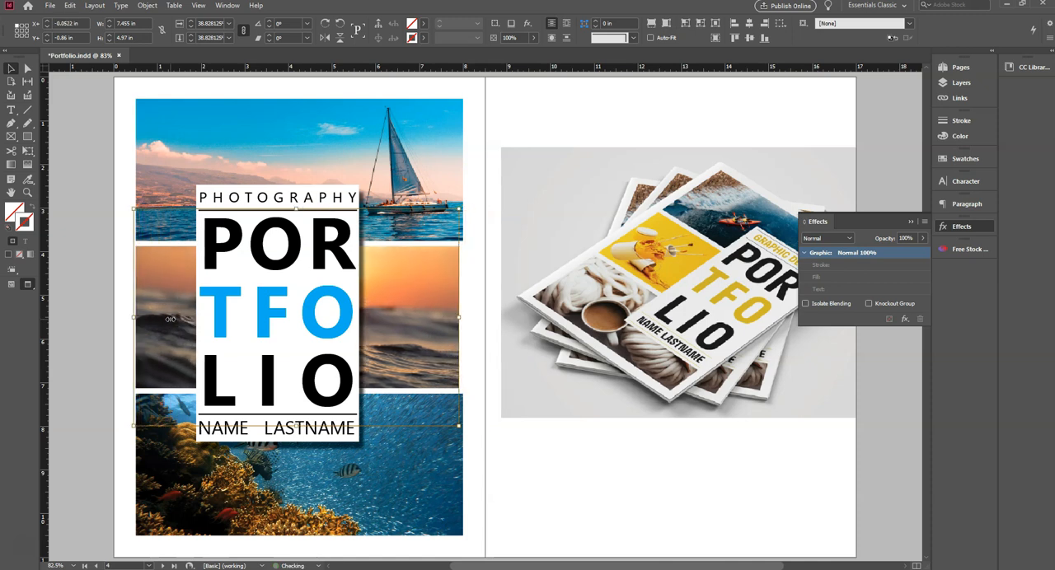
pyautogui.click(416, 313)
pyautogui.moveTo(461, 319); pyautogui.dragTo(463, 319)
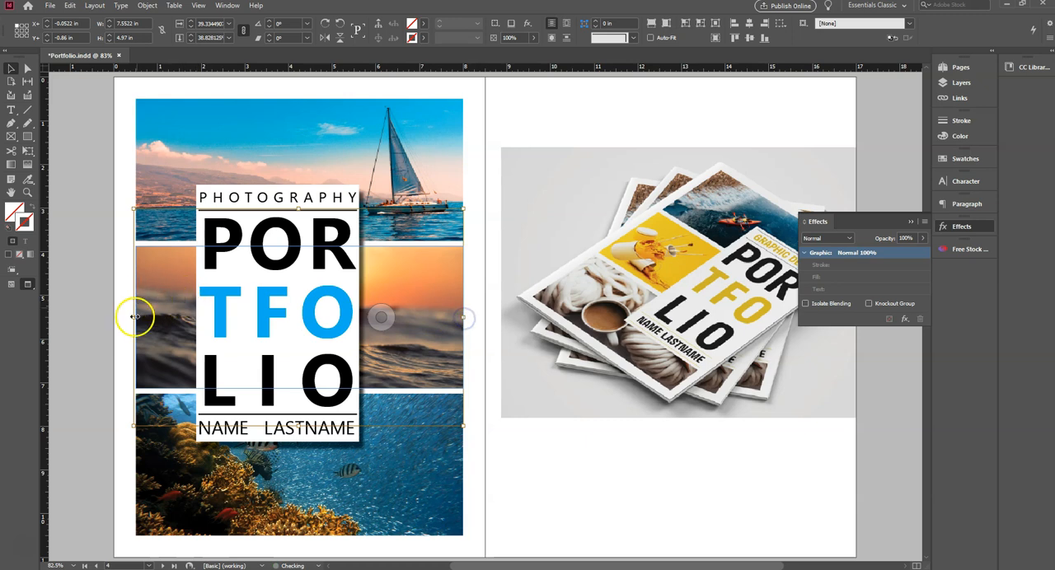
pyautogui.click(104, 302)
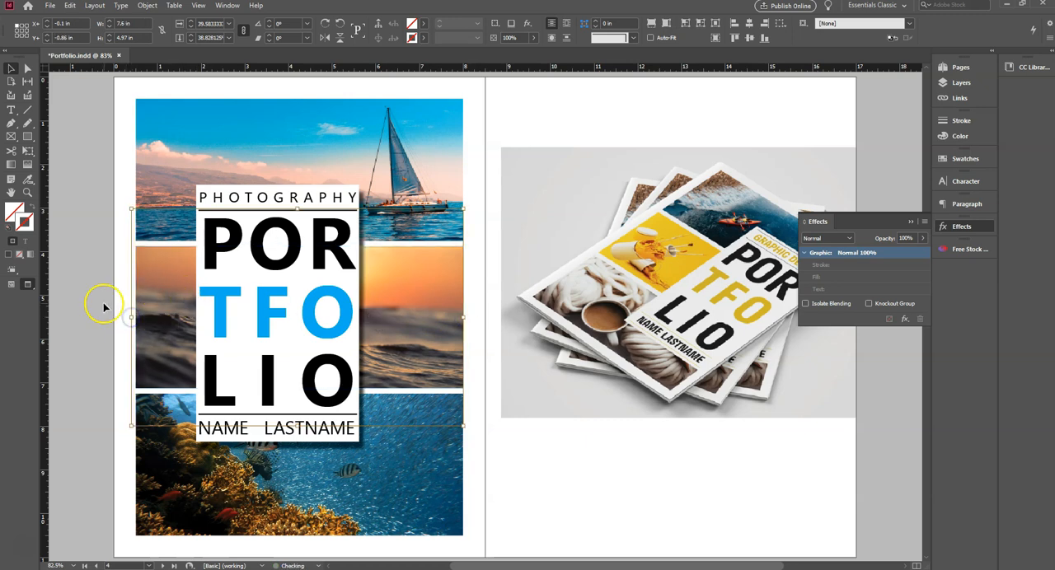
# - Move the grouped text box to the horizontal centre of the three photos and deselect it
pyautogui.click(318, 294)
pyautogui.click(309, 283)
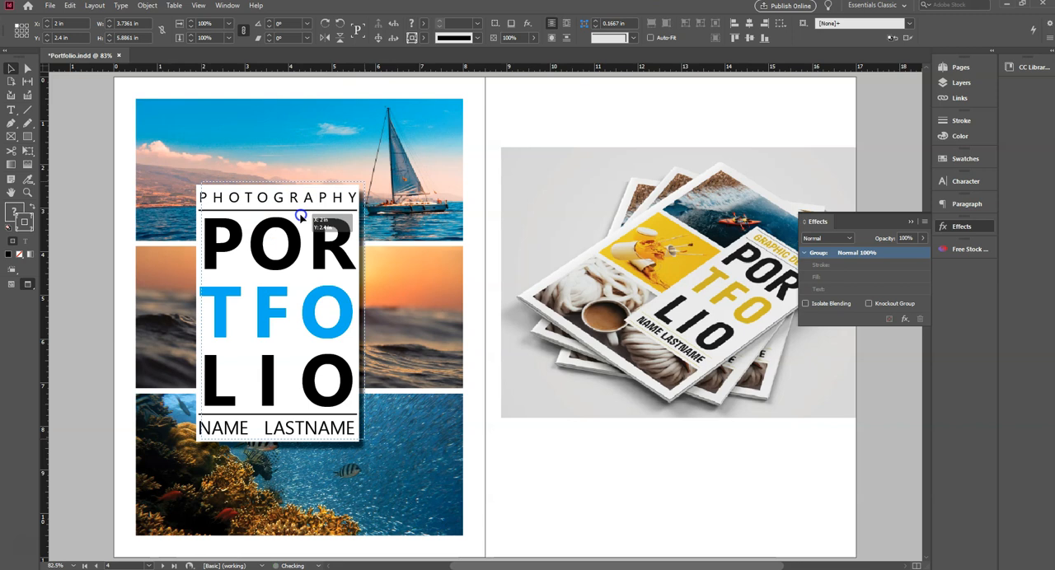
pyautogui.moveTo(296, 222); pyautogui.dragTo(298, 281)
pyautogui.click(118, 277)
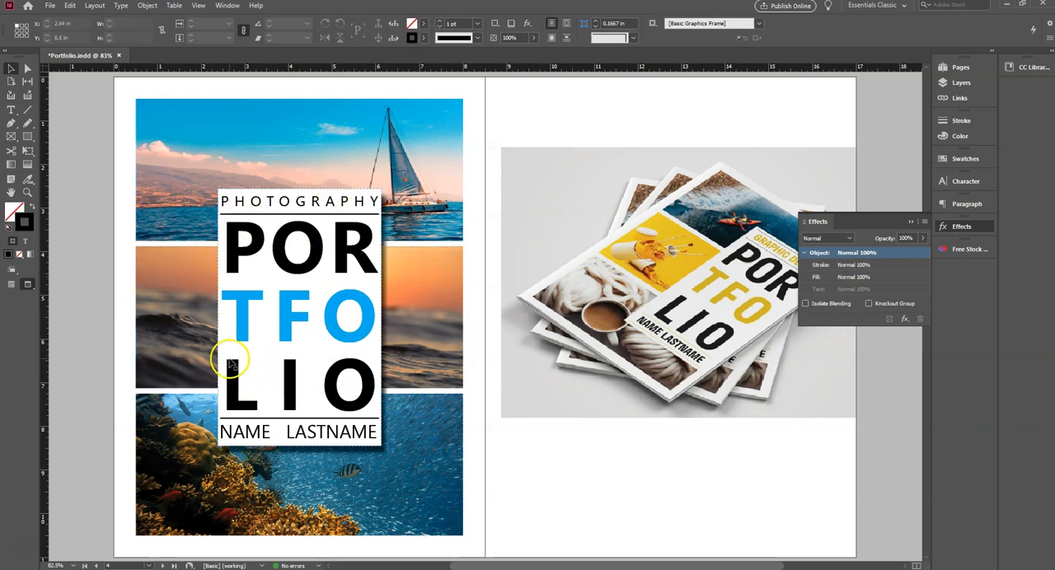
# - Move the grouped text box to the left edge of the three photos, vertically around the middle of the cover, and deselect it
pyautogui.moveTo(306, 282); pyautogui.dragTo(231, 280)
pyautogui.click(80, 194)
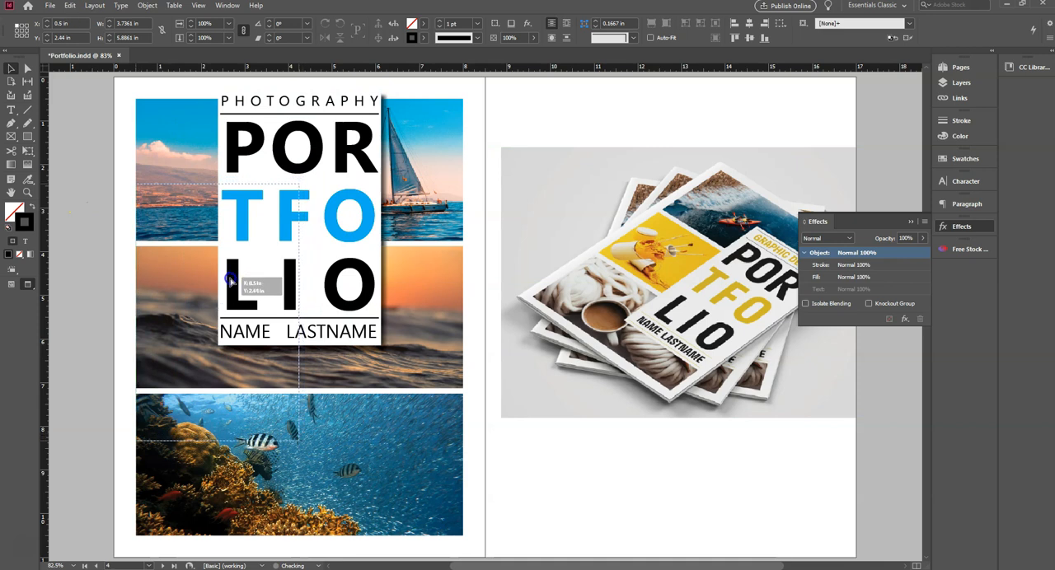
pyautogui.moveTo(230, 282); pyautogui.dragTo(229, 282)
pyautogui.click(106, 275)
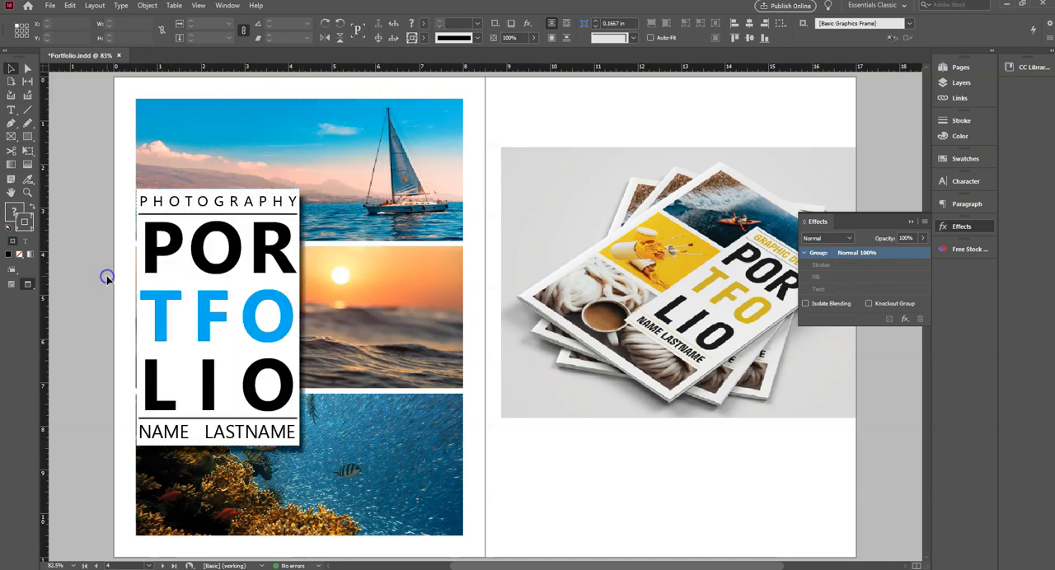
# - Nudge the grouped text box slightly left to X 0.4861 in and deselect it
pyautogui.click(212, 277)
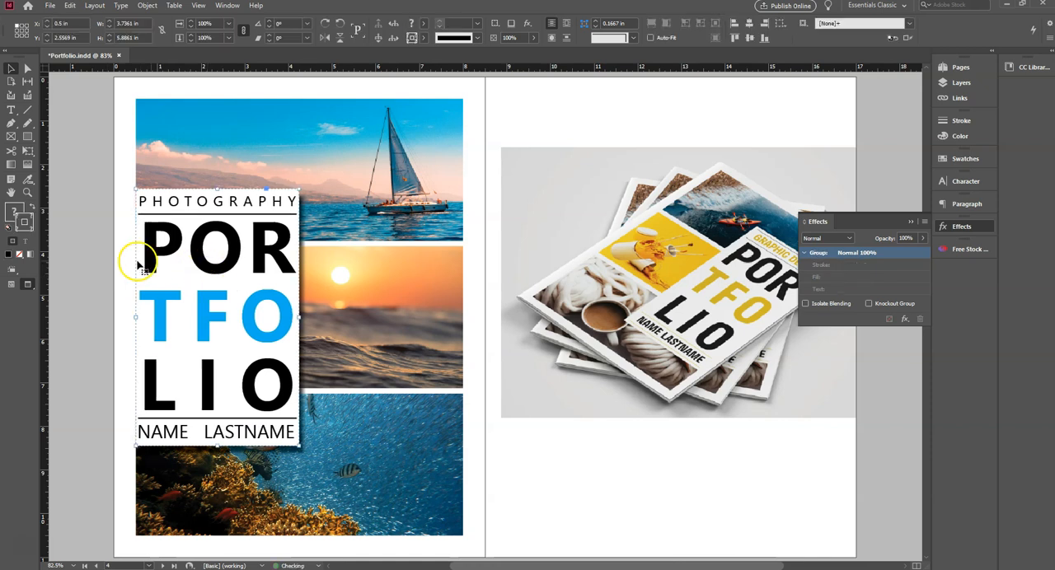
pyautogui.click(96, 262)
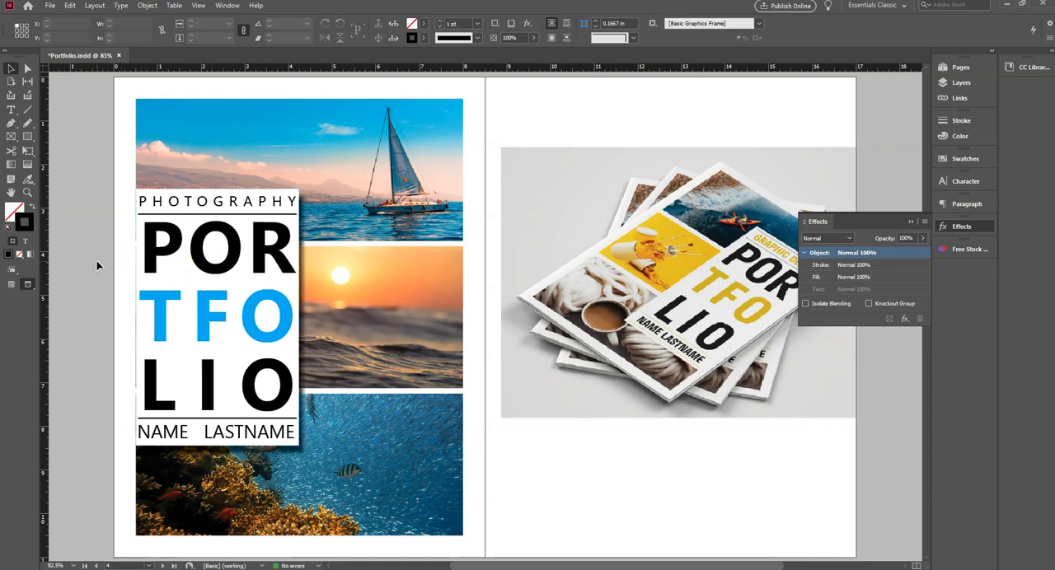
pyautogui.click(164, 262)
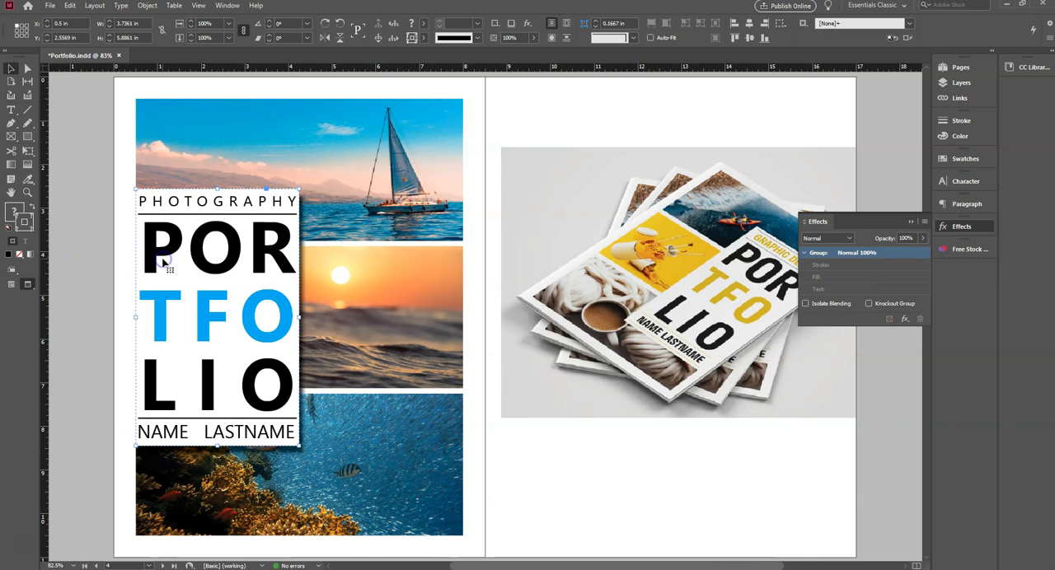
pyautogui.click(115, 260)
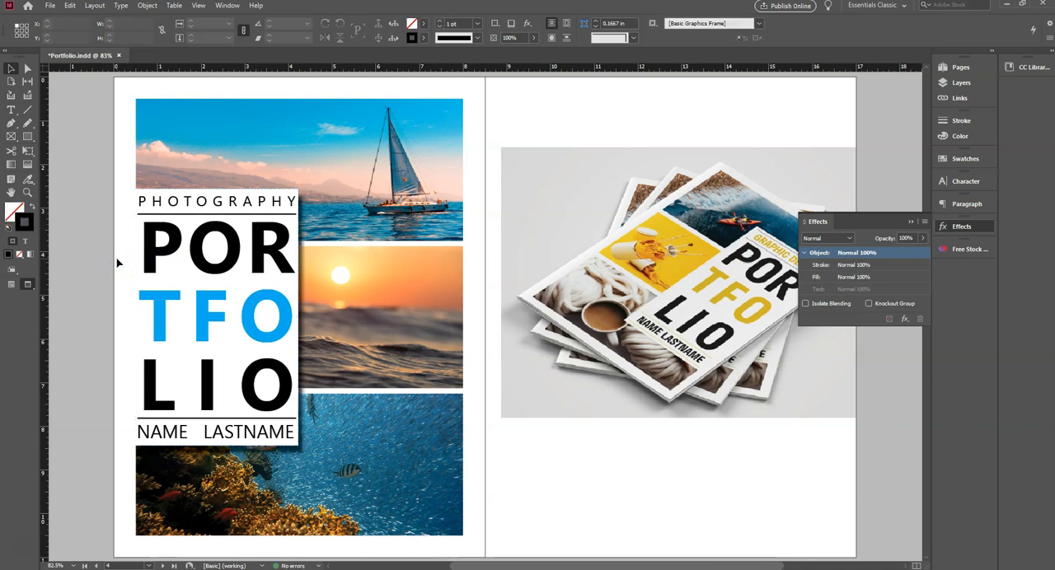